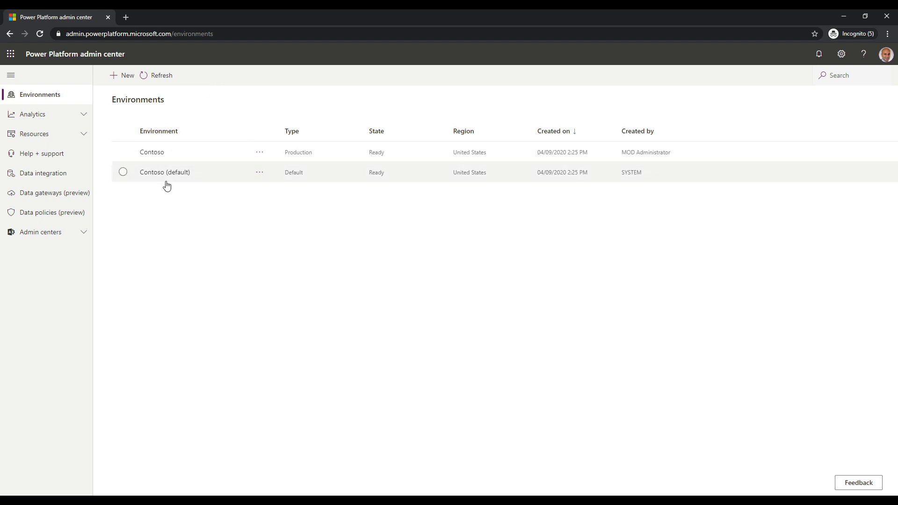
Step: Open Contoso's details page to see Production type, Ready state and North America region
click(156, 154)
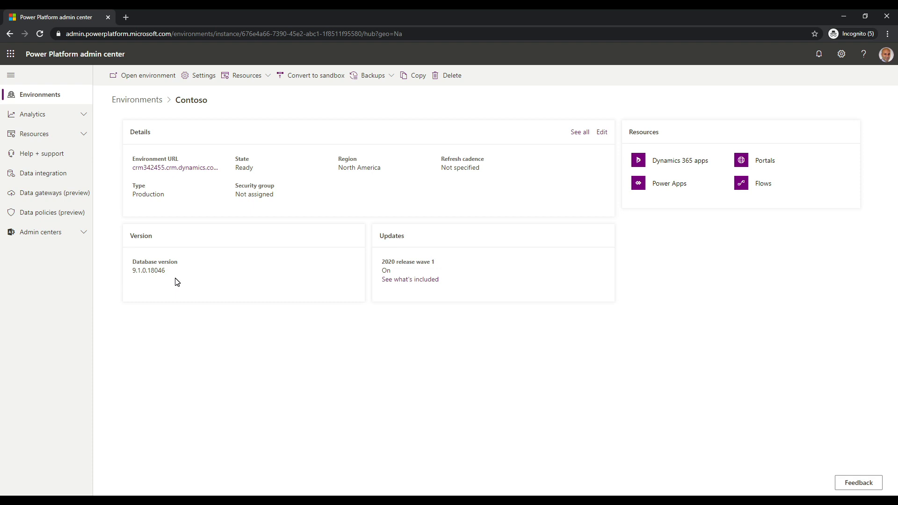
Step: Check the server version in the Dynamics 365 custom app's About, then return to the admin center
click(172, 168)
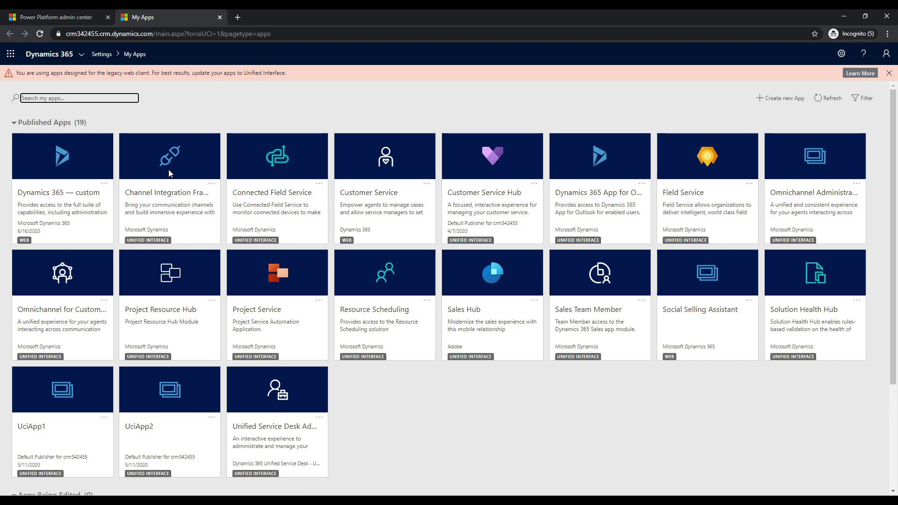
click(90, 198)
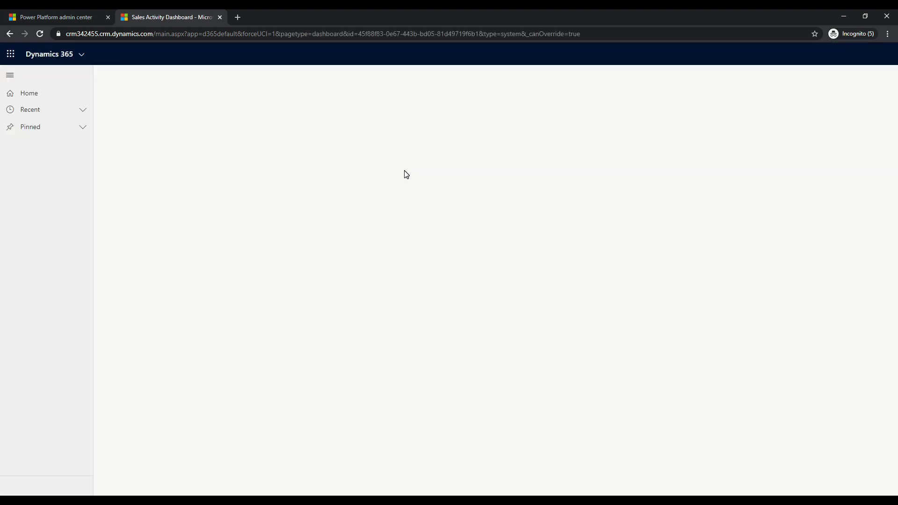
click(847, 55)
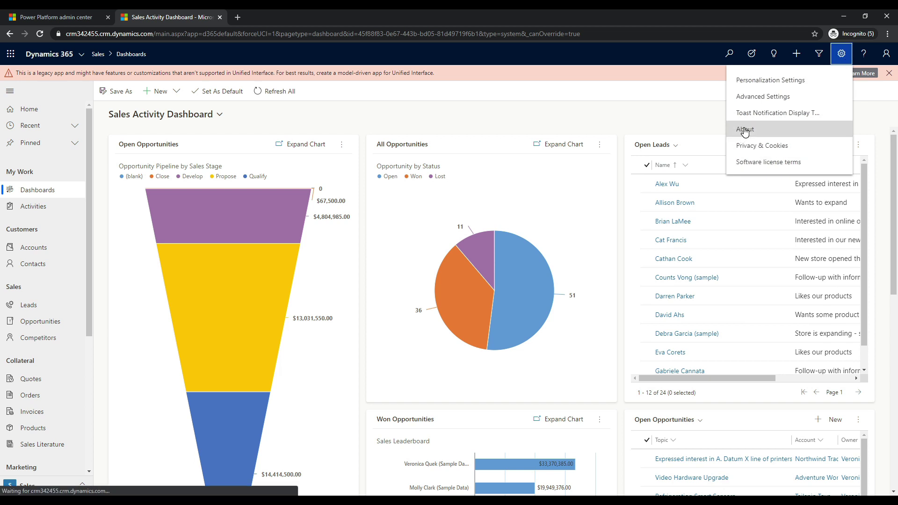
click(745, 129)
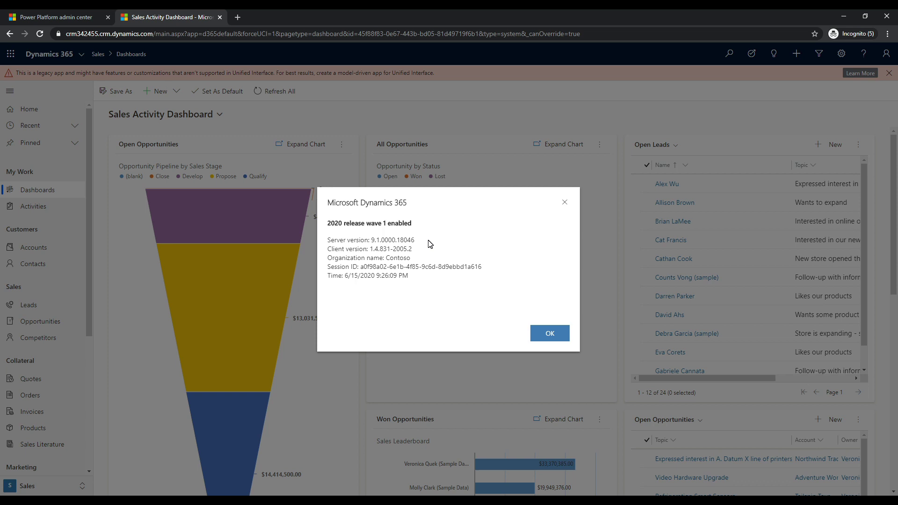
click(549, 334)
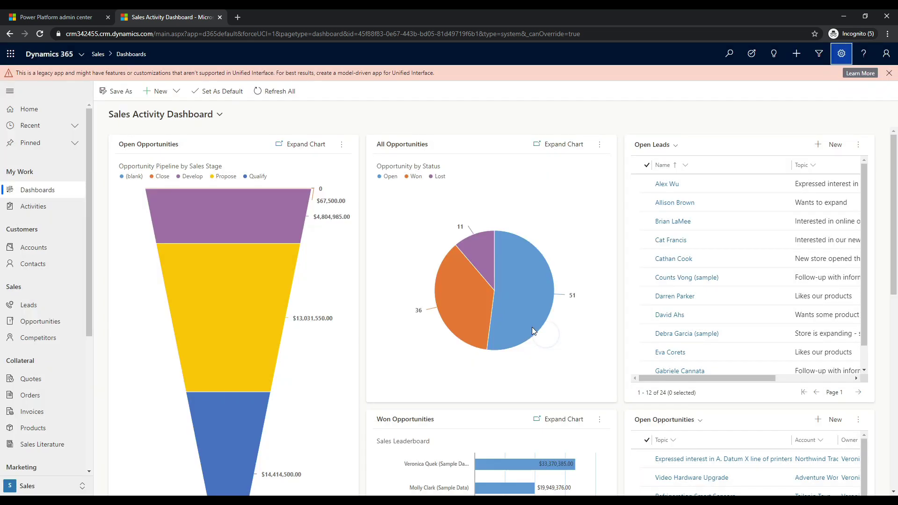
click(75, 14)
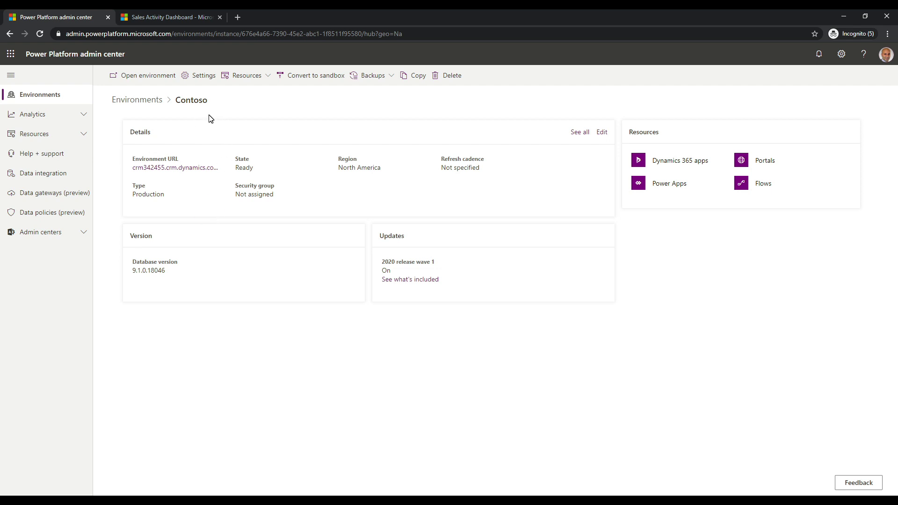
Step: Go to Contoso's Settings > Product > Features and scroll down to Enable TDS endpoint
click(201, 77)
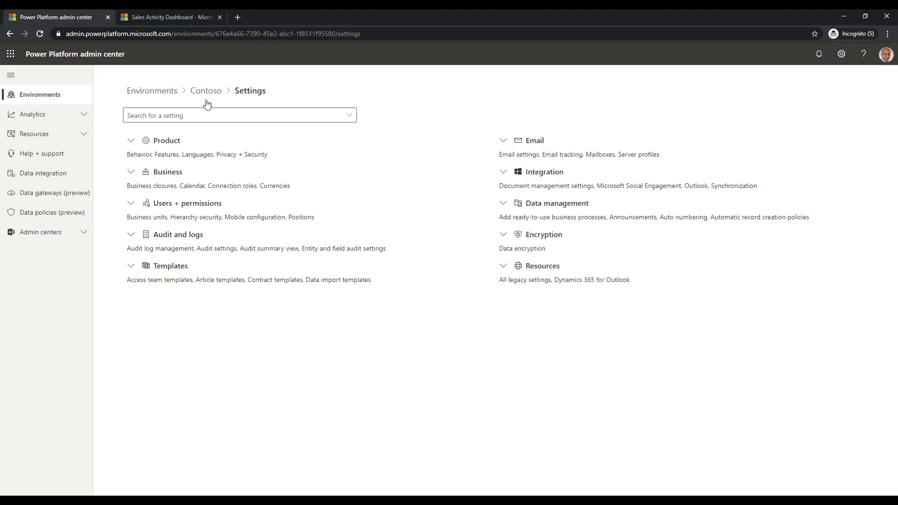
click(169, 140)
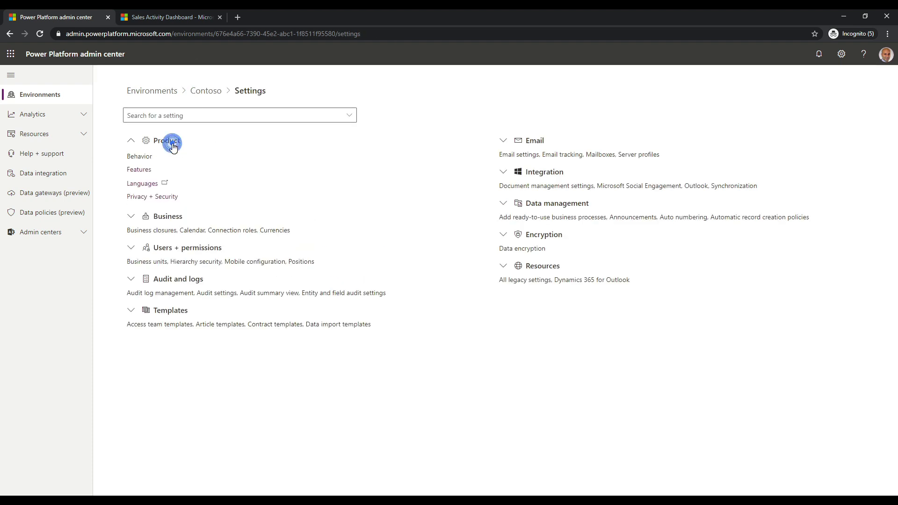
click(141, 172)
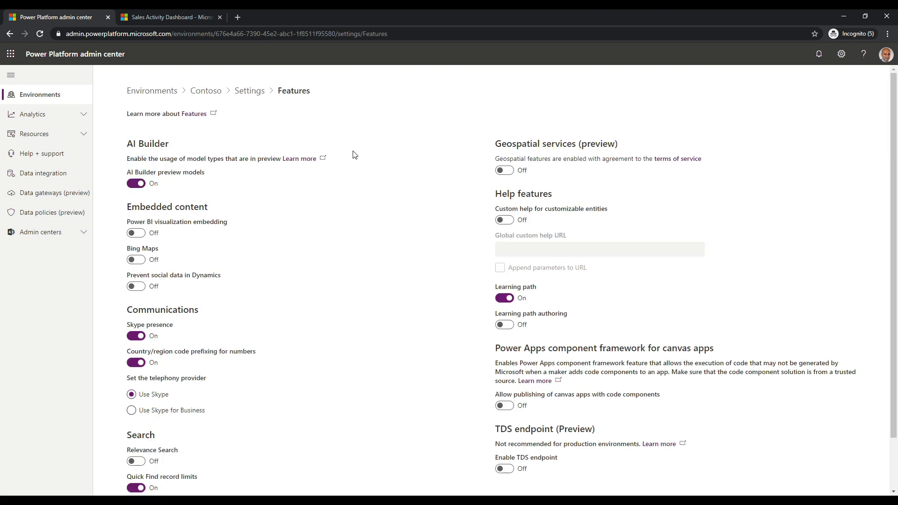
drag(894, 307, 894, 357)
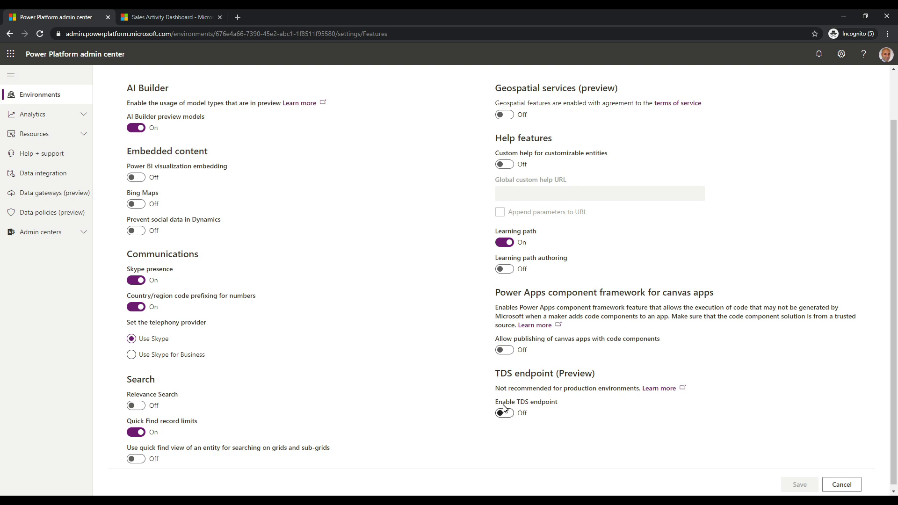
Step: Switch Enable TDS endpoint to On and save Contoso's feature settings
click(503, 414)
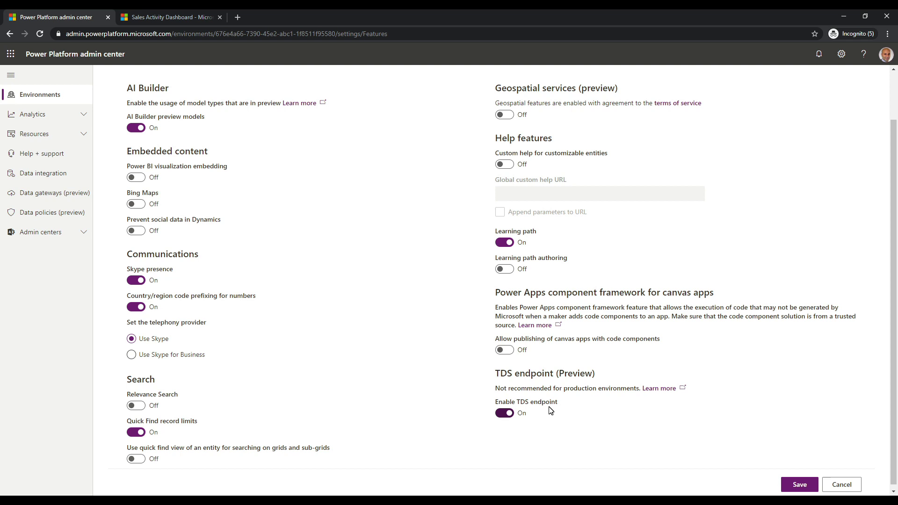
click(800, 485)
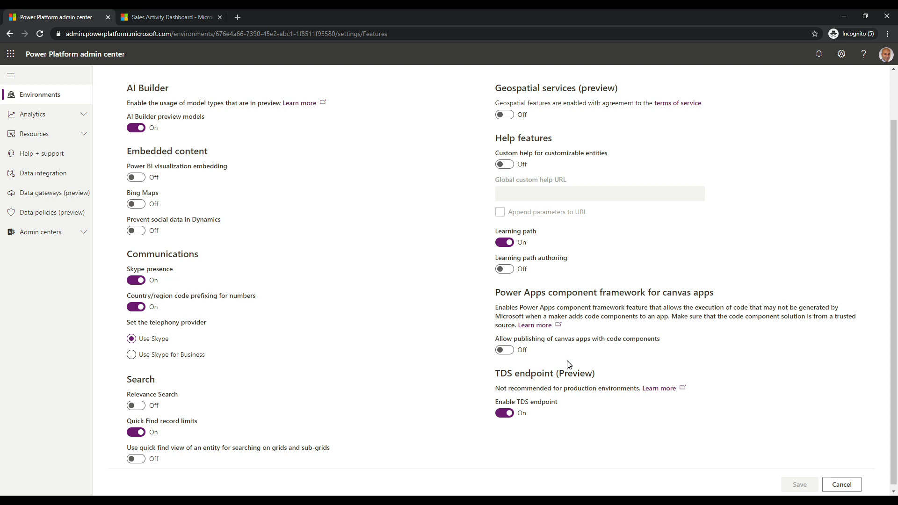
key(super)
Step: Search for 'sql' and launch Microsoft SQL Server Management Studio 18
text(sql)
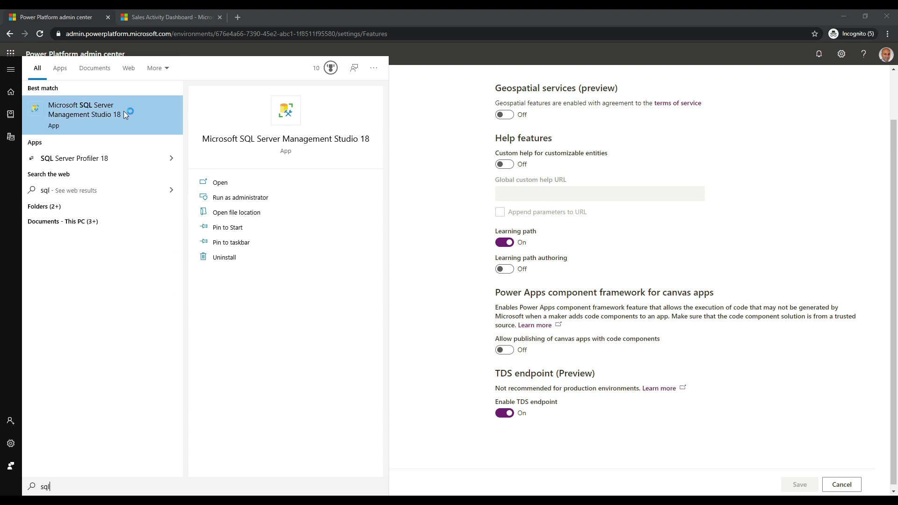
click(123, 111)
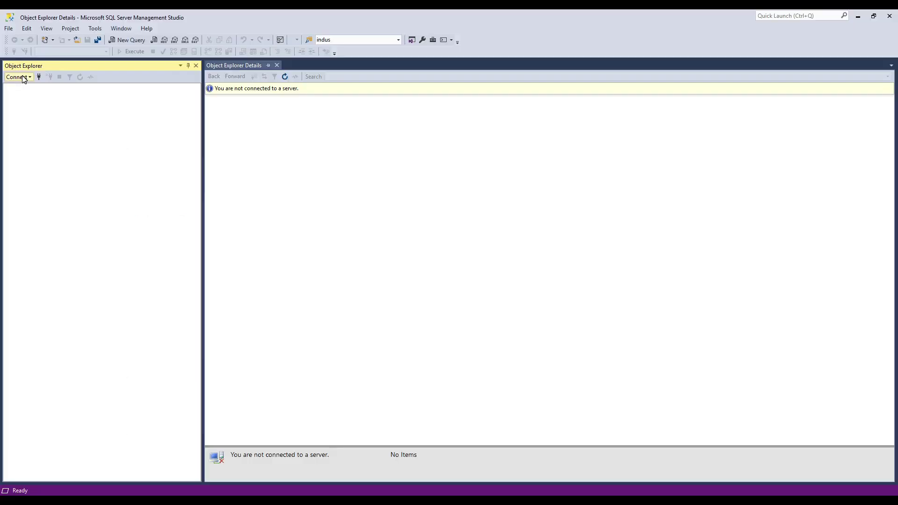
click(24, 79)
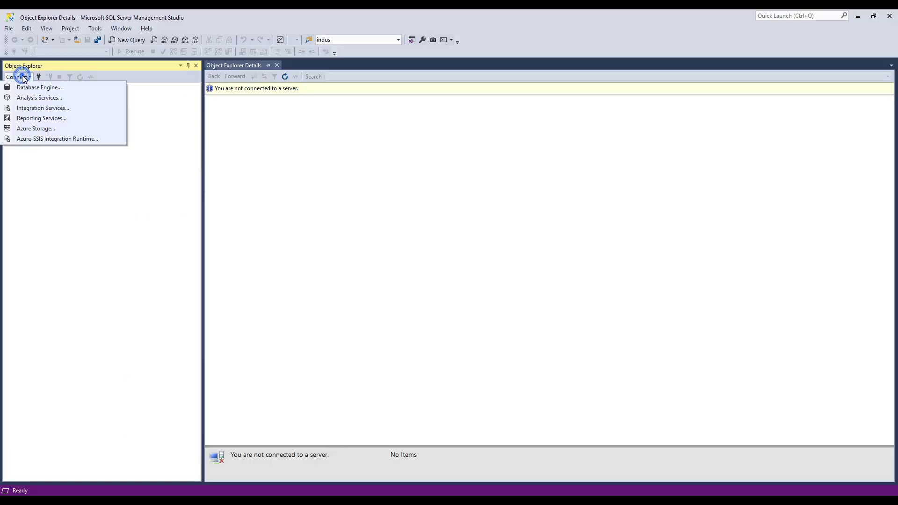
Step: Start a Database Engine connection and verify the server name crm342455.crm.dynamics.com, 5558
click(69, 92)
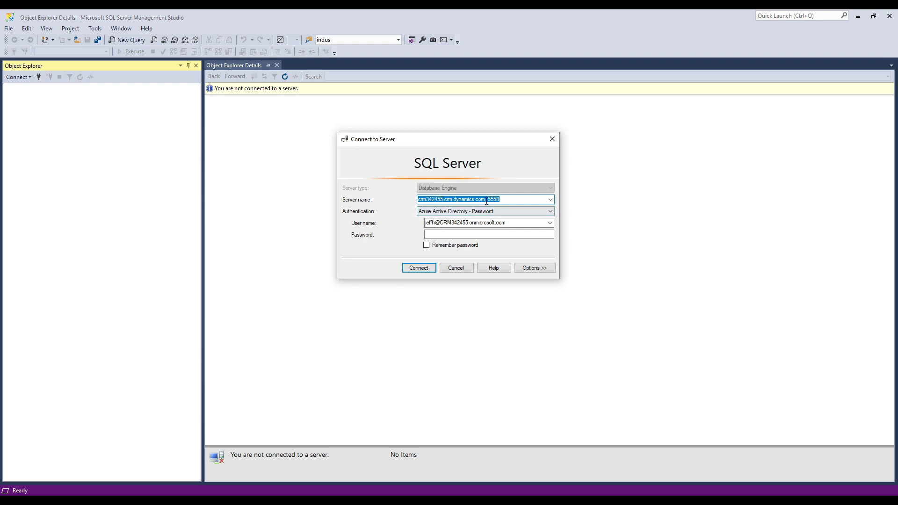
click(486, 201)
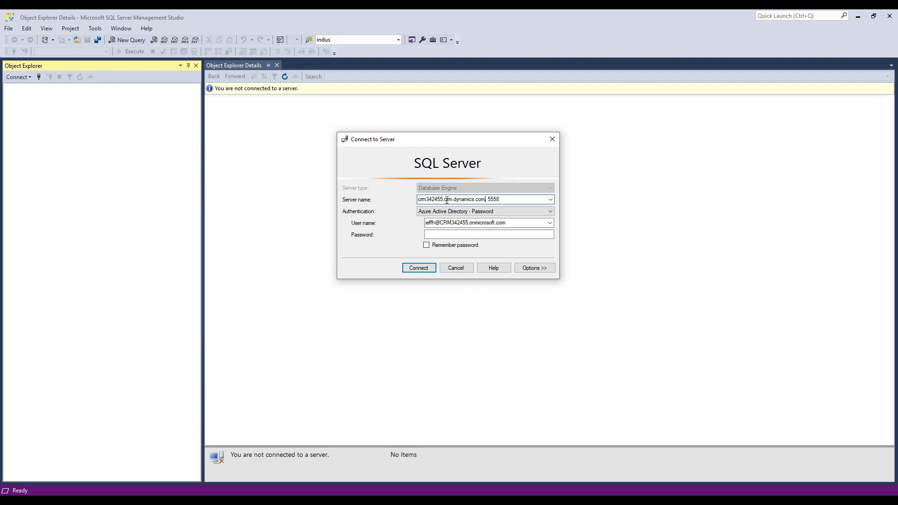
double_click(485, 200)
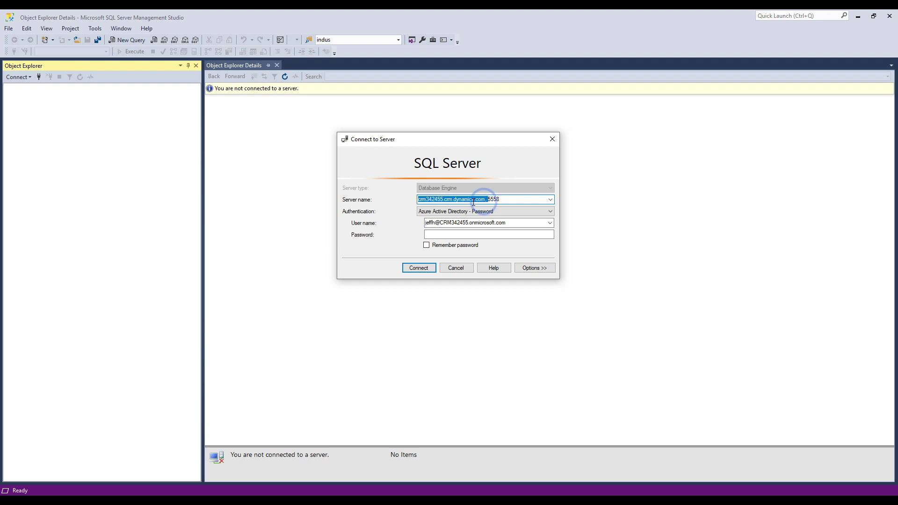
click(486, 200)
double_click(486, 199)
click(490, 202)
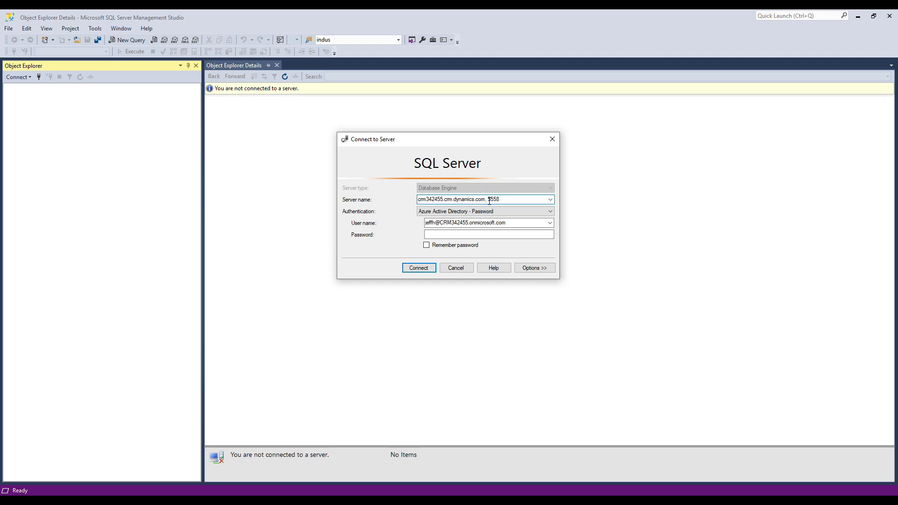
double_click(490, 202)
click(510, 200)
drag(510, 200, 410, 206)
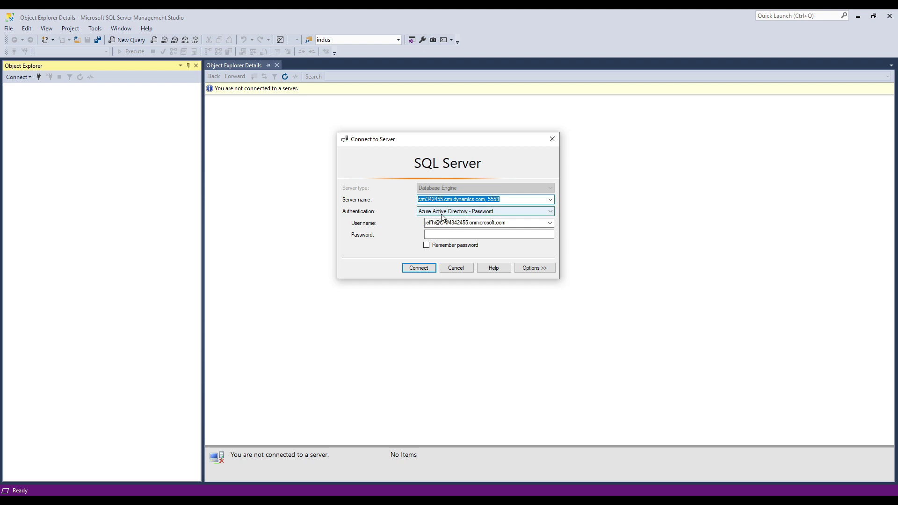
Step: Keep Azure Active Directory - Password authentication, switch to the tenant admin user, and enter its password
click(486, 215)
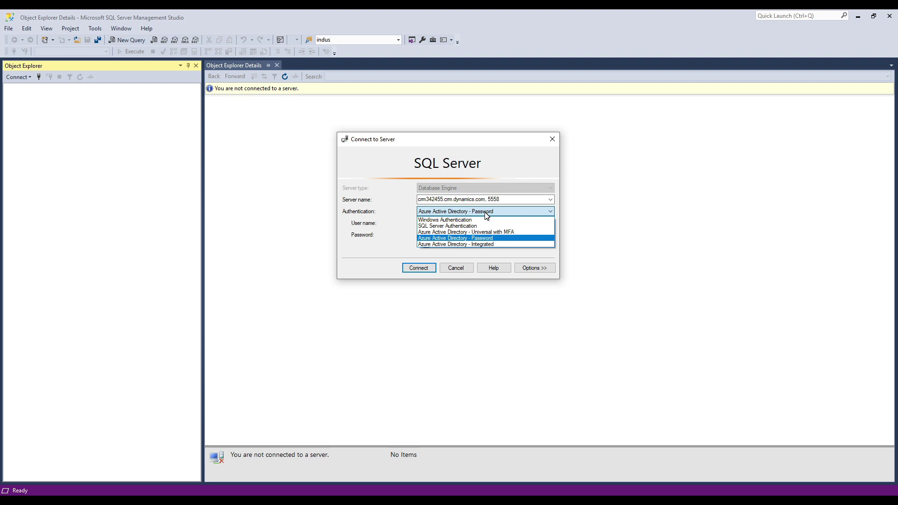
click(485, 213)
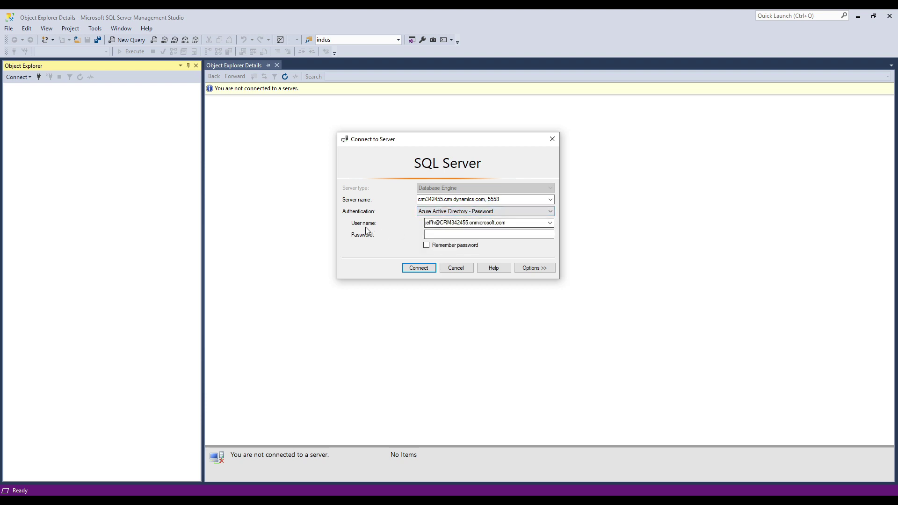
double_click(435, 224)
click(441, 225)
key(shift+Right)
key(shift+Right)
key(shift+Right)
key(shift+Right)
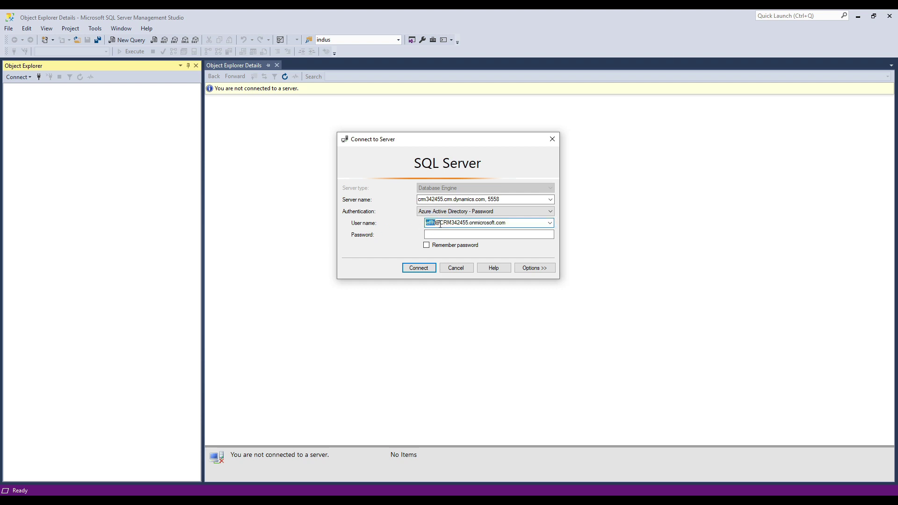
text(admin)
click(456, 237)
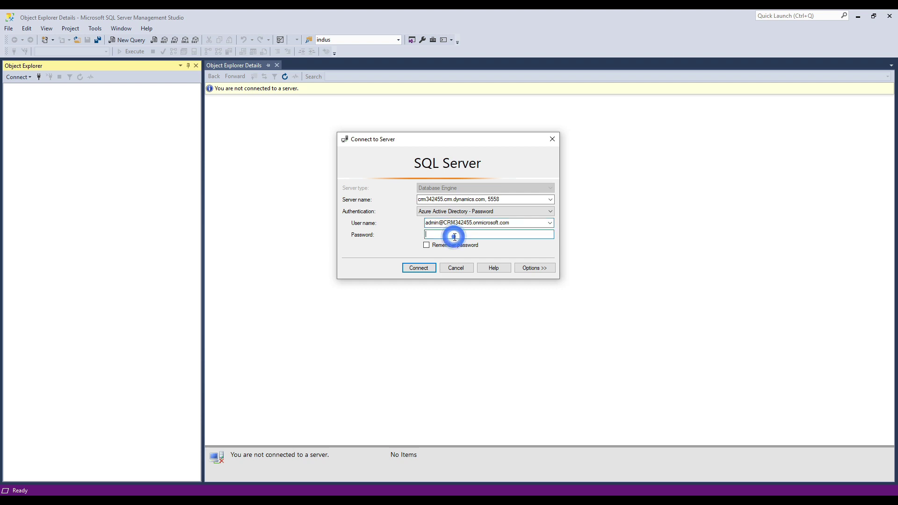
text(******)
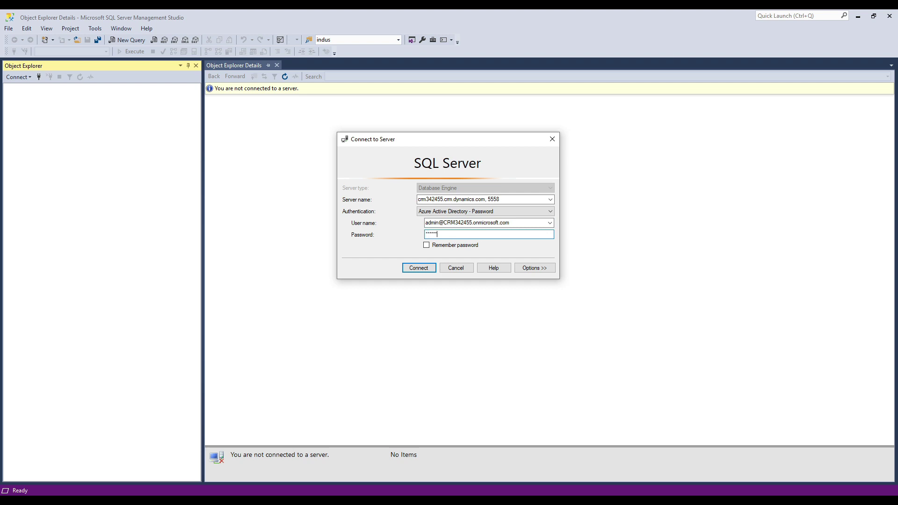
text(***)
Step: Connect, then expand Databases > crm342455 > Views and Tables down to dbo.account
click(423, 269)
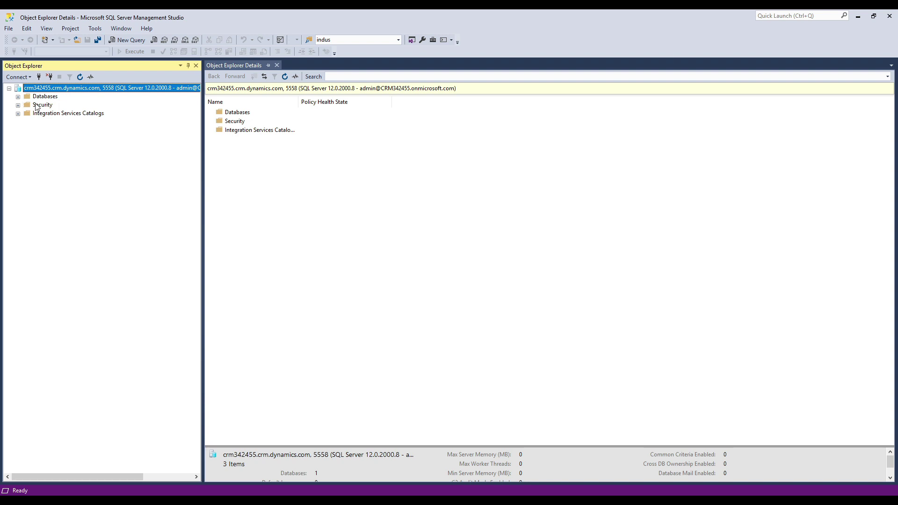
click(17, 97)
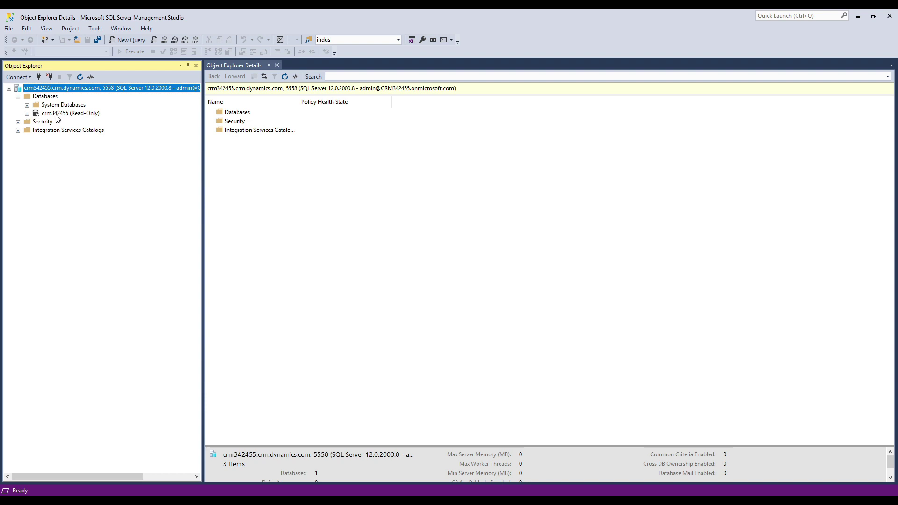
click(27, 113)
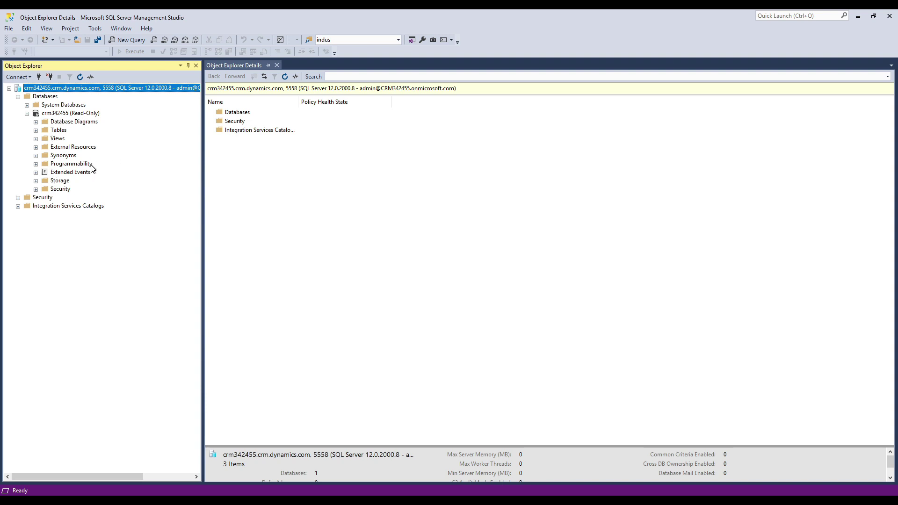
click(35, 139)
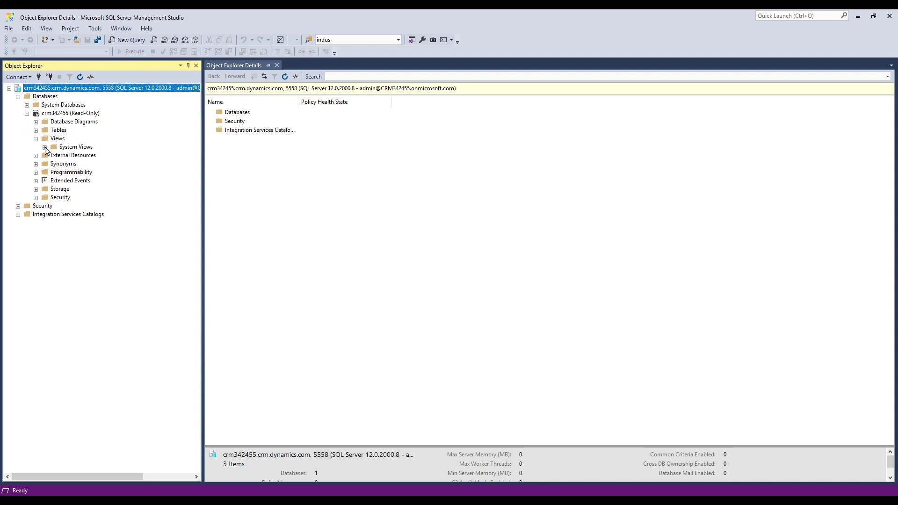
click(44, 147)
click(36, 131)
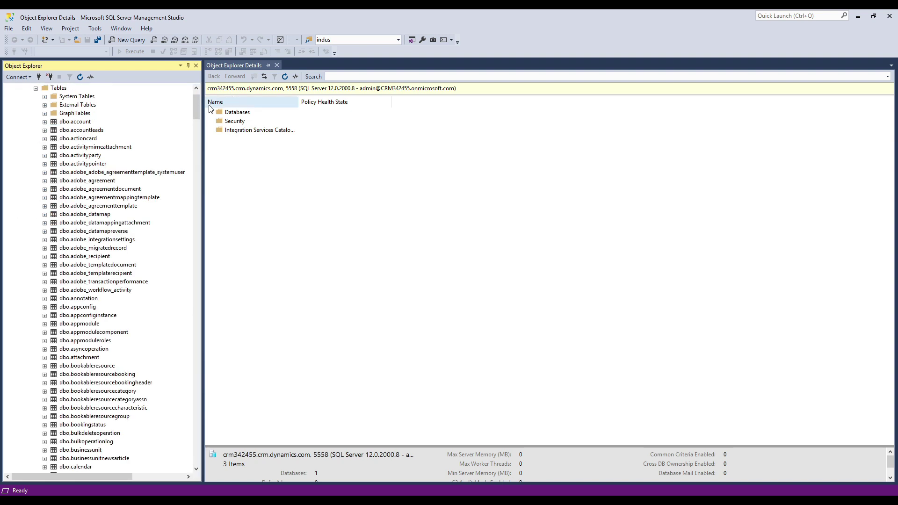
drag(195, 112, 196, 109)
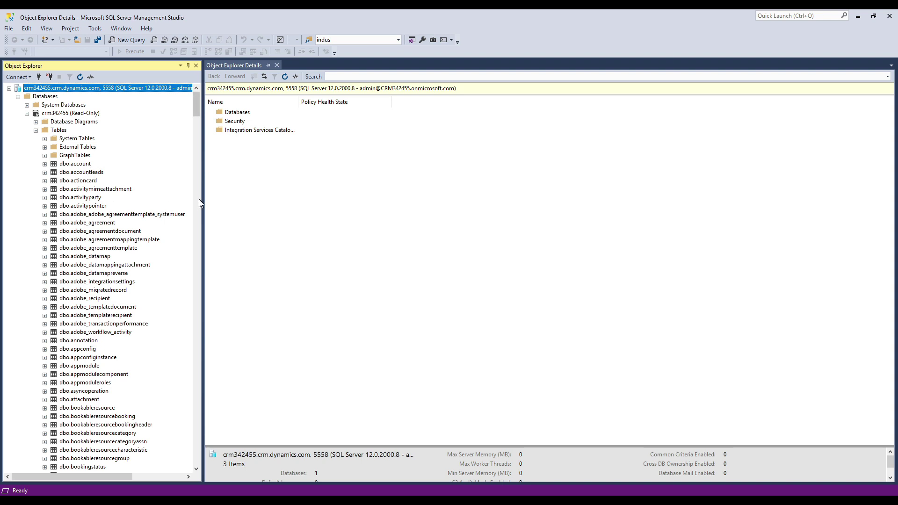
click(76, 165)
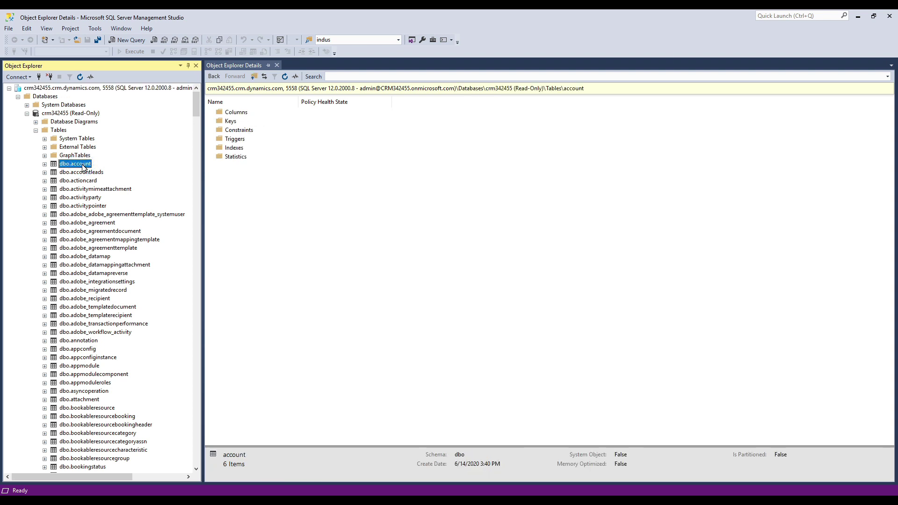
right_click(82, 166)
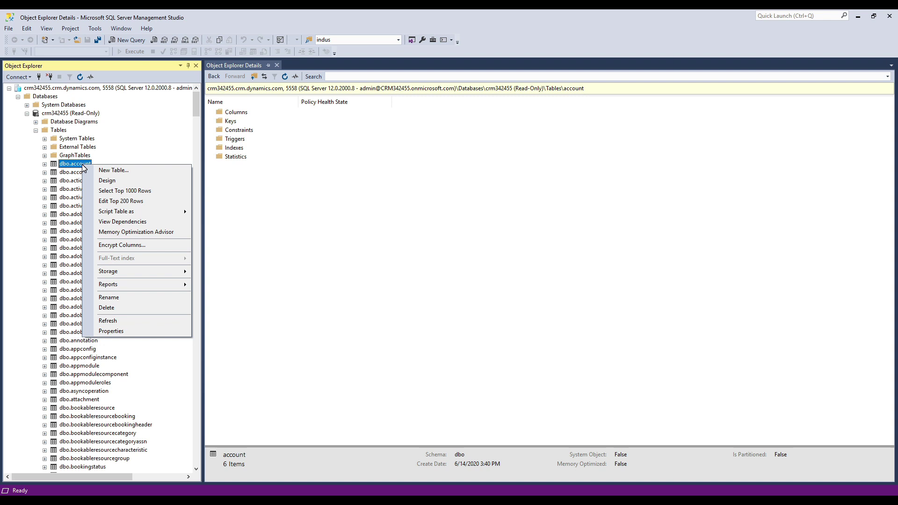
Step: Run Select Top 1000 Rows on dbo.account, returning 125 account rows
click(123, 192)
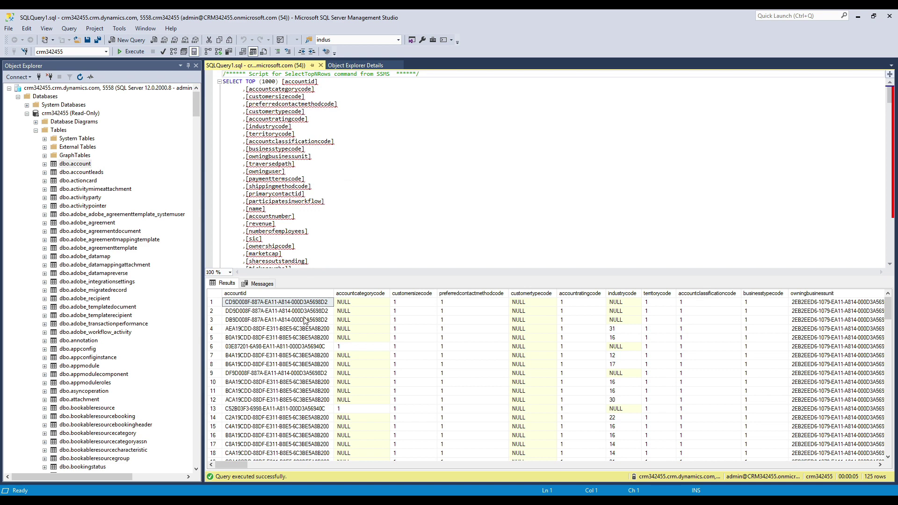
click(338, 228)
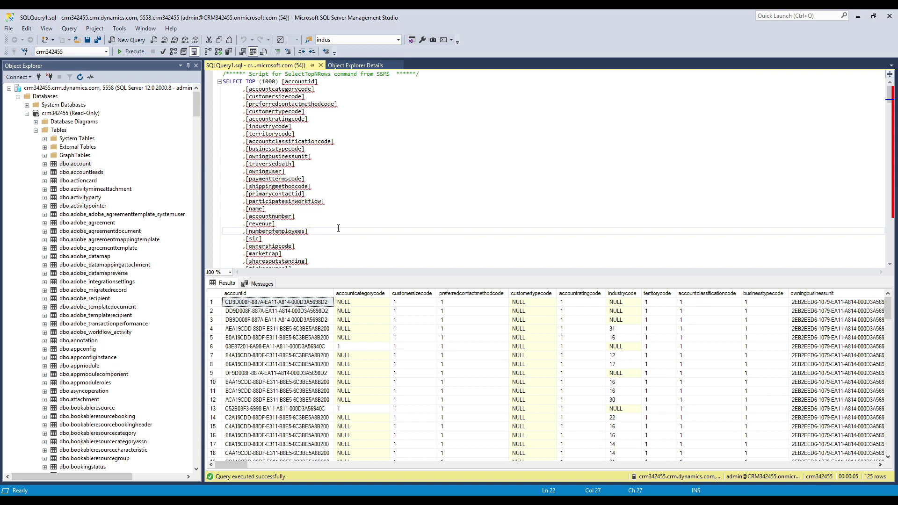
Step: Replace the query's column list with [name], [revenue]
click(338, 227)
key(Up)
key(Up)
key(Up)
key(Up)
key(Up)
key(Up)
key(Up)
key(Up)
key(Up)
key(Up)
key(Up)
key(Up)
key(Up)
key(Up)
key(Up)
key(Up)
key(Up)
key(Up)
key(Up)
key(Up)
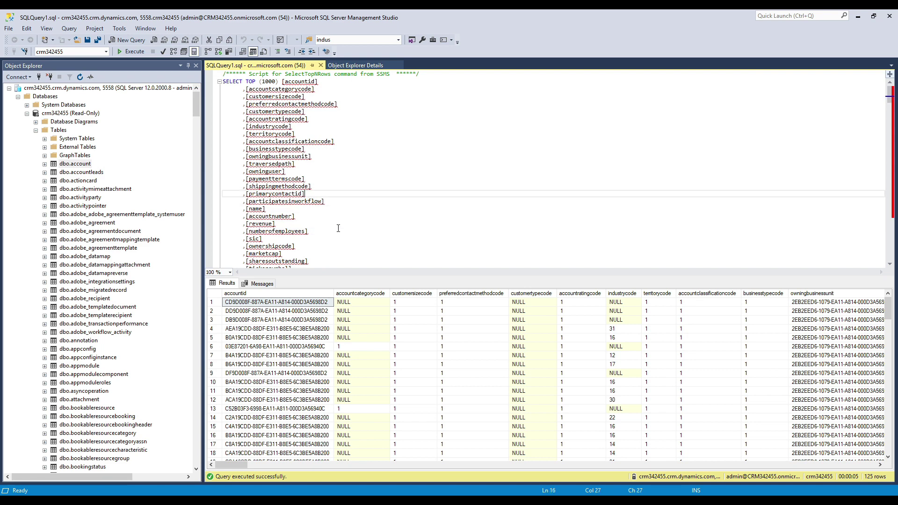
key(ctrl+Left)
key(ctrl+Left)
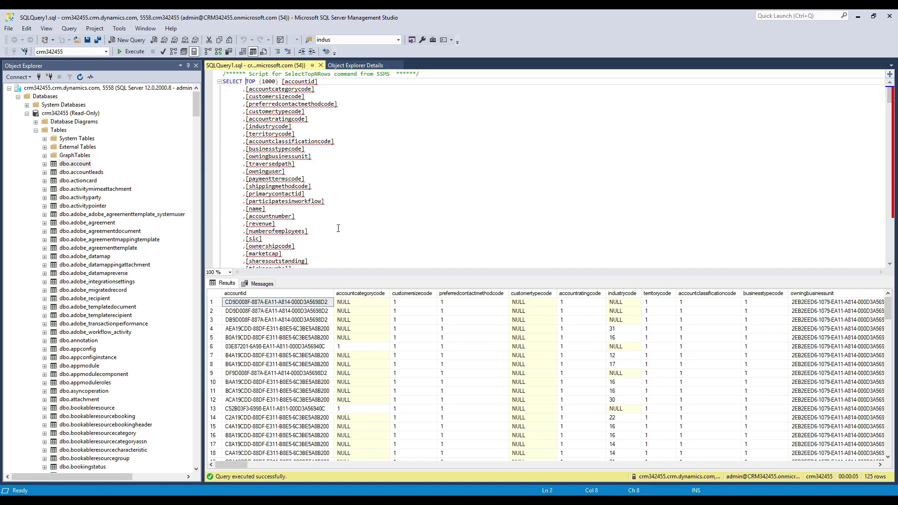
key(shift+Down)
key(shift+Down)
key(shift+Down)
key(shift+Down)
key(shift+Down)
key(shift+Down)
key(shift+Down)
key(shift+Down)
key(shift+Down)
key(shift+Down)
key(shift+Down)
key(shift+Down)
key(shift+Down)
key(shift+Down)
key(shift+Down)
key(shift+Down)
key(shift+Down)
key(shift+Down)
key(shift+Down)
key(shift+Down)
key(shift+Down)
key(shift+Down)
key(shift+Down)
key(shift+Down)
key(shift+Down)
key(shift+Down)
key(shift+Down)
key(shift+Down)
key(shift+Down)
key(shift+Down)
key(shift+Down)
key(shift+Down)
key(shift+Down)
key(shift+Down)
key(shift+Down)
key(shift+Down)
key(shift+Down)
key(shift+Down)
key(shift+Down)
key(shift+Down)
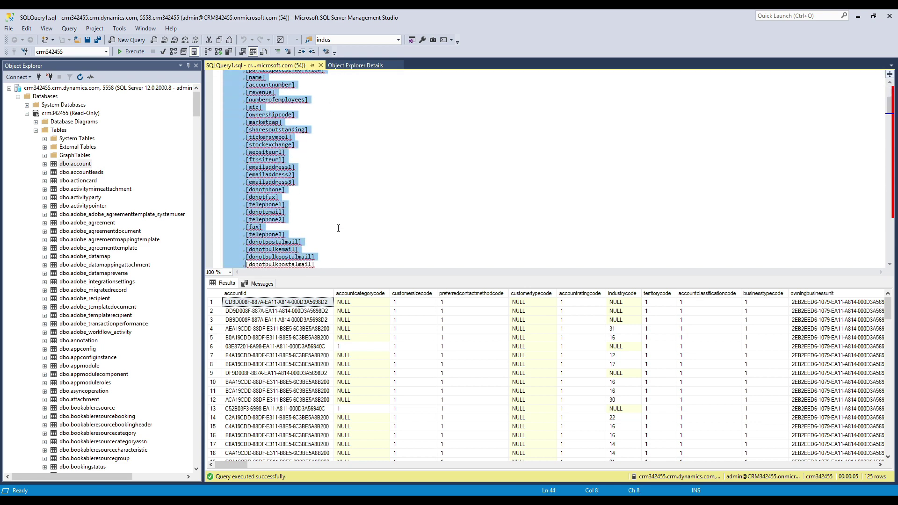
key(shift+Down)
key(shift+Down)
key(shift+Down)
key(shift+Down)
key(shift+Down)
key(shift+Down)
key(shift+Down)
key(shift+Down)
key(shift+Down)
key(shift+Down)
key(shift+Down)
key(shift+Down)
key(shift+Down)
key(shift+Down)
key(shift+Down)
key(shift+Down)
key(shift+Down)
key(shift+Down)
key(shift+Down)
key(shift+Down)
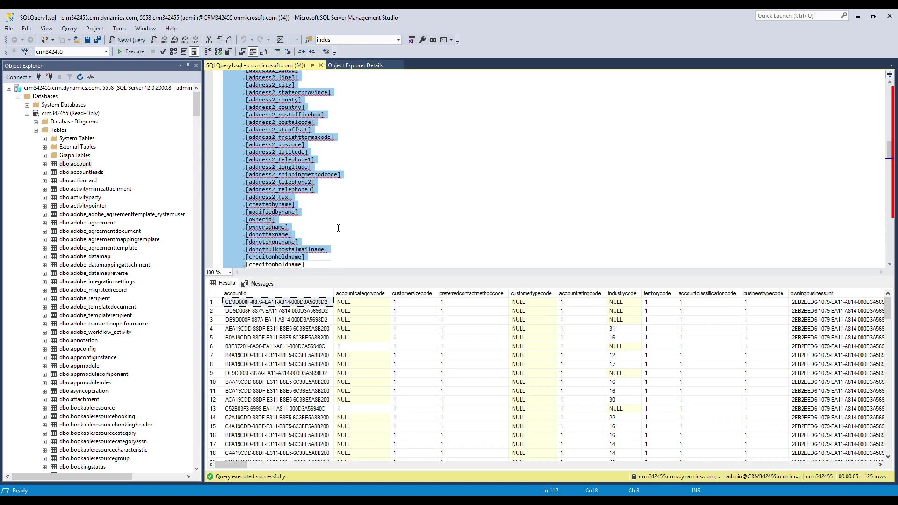
key(shift+End)
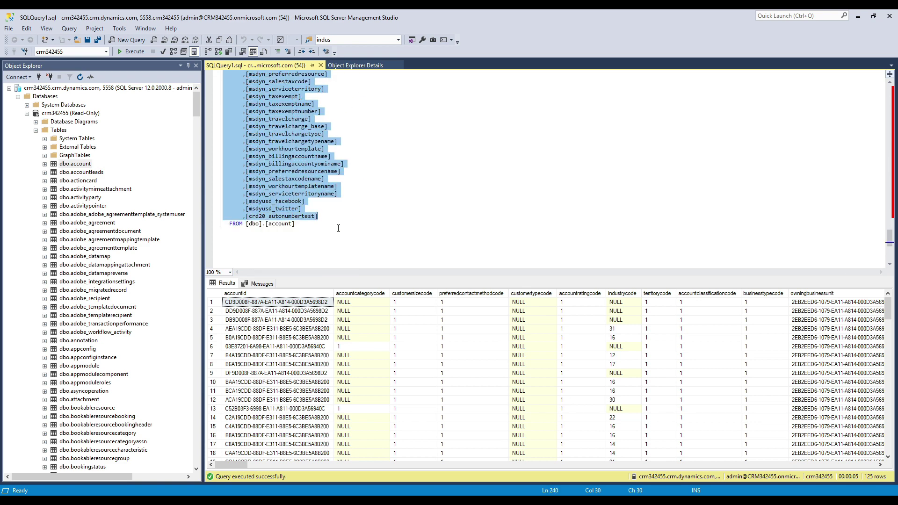
key(Delete)
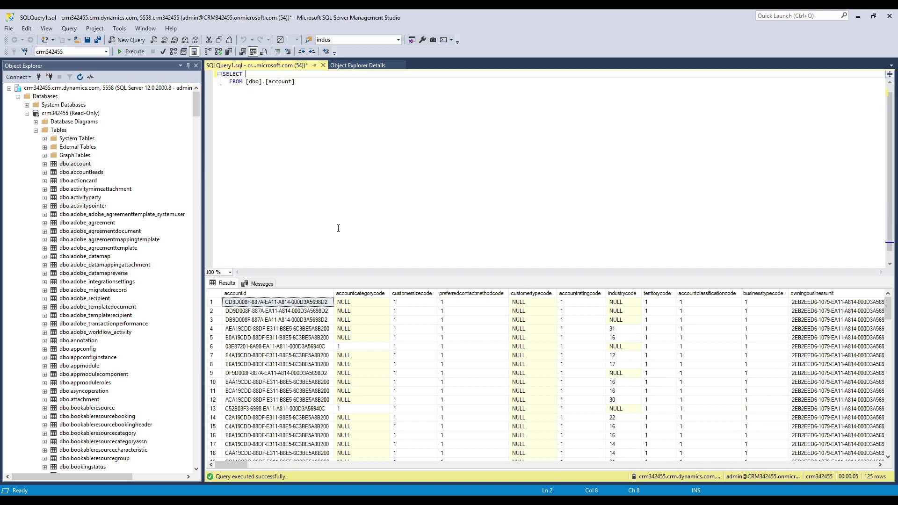
text([name], [revben)
key(BackSpace)
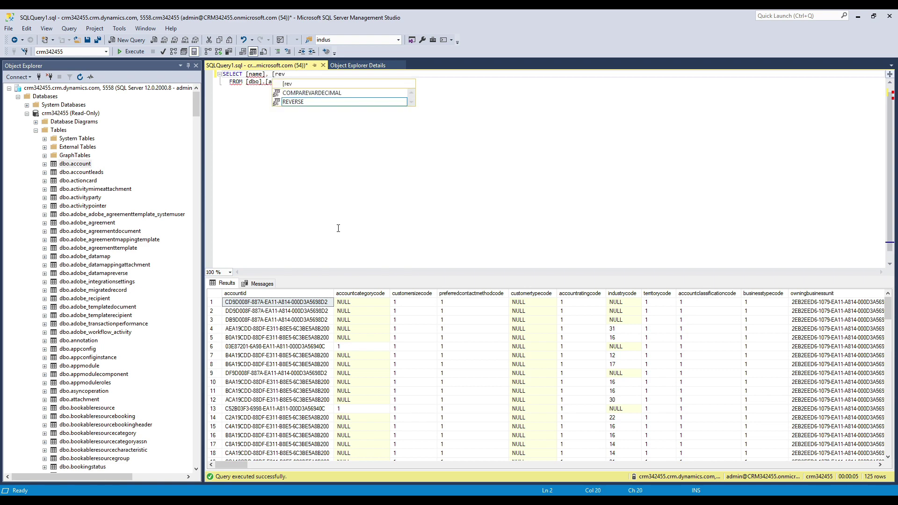
text(enue)
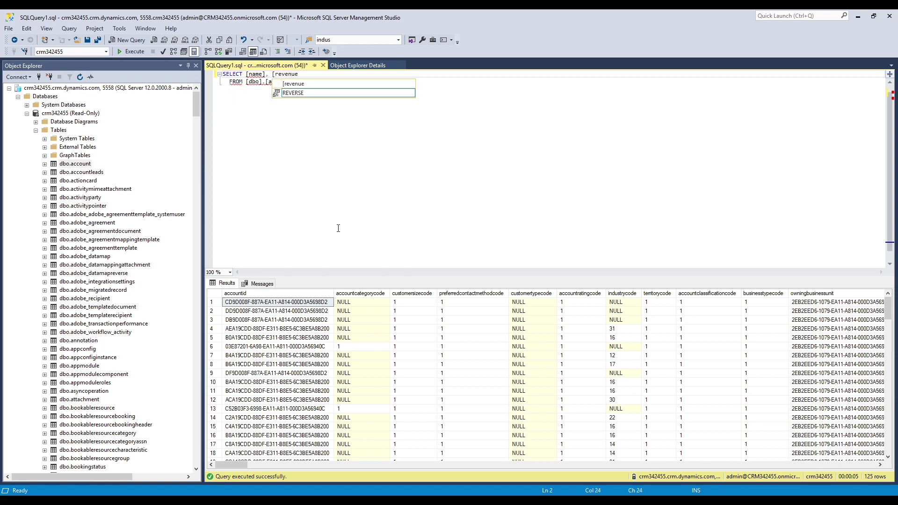
Step: Add ORDER BY [revenue] DESC and run the query with F5
click(339, 228)
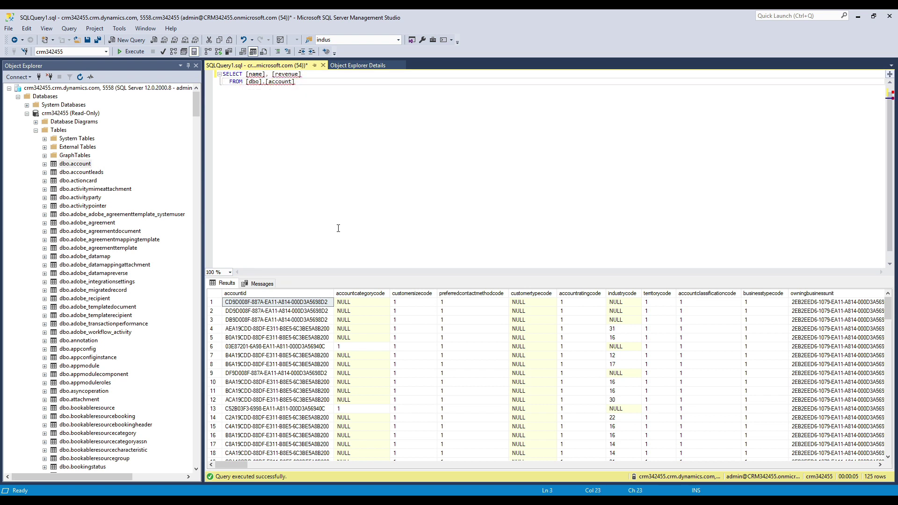
key(Return)
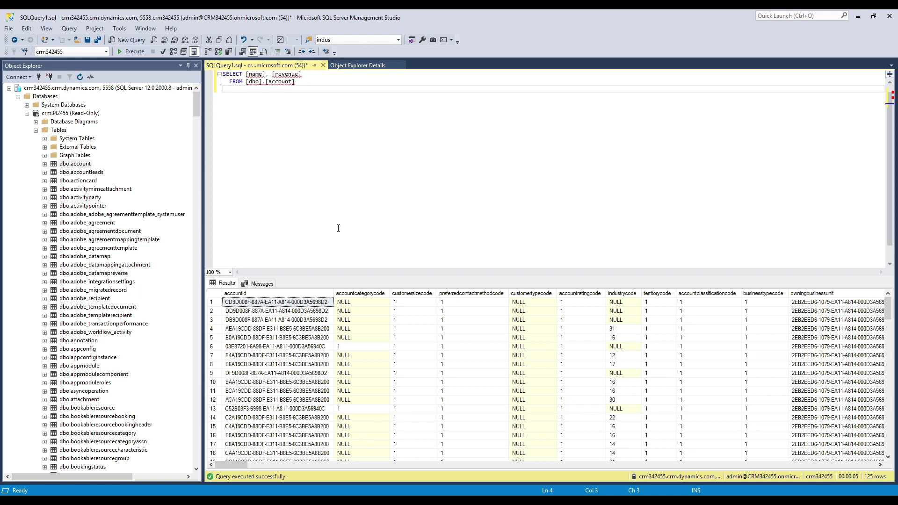
text(ORDER BY [revenue])
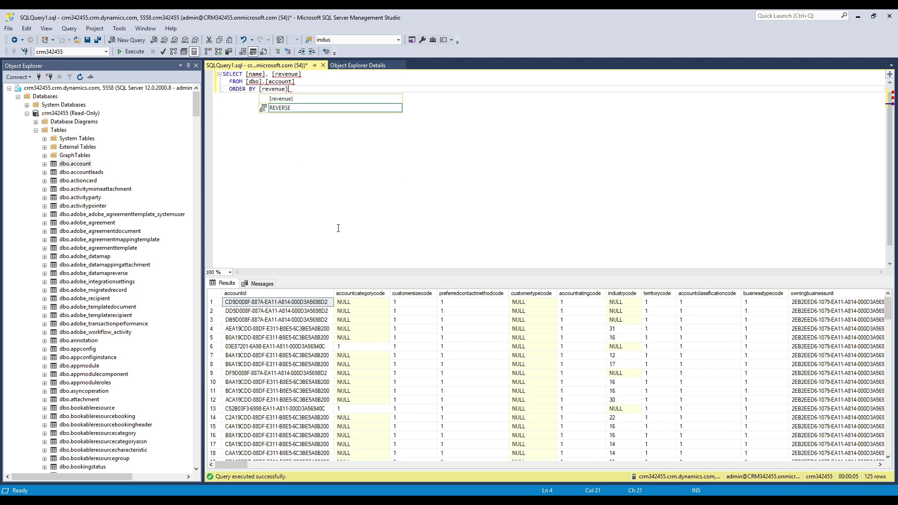
key(BackSpace)
text(\)
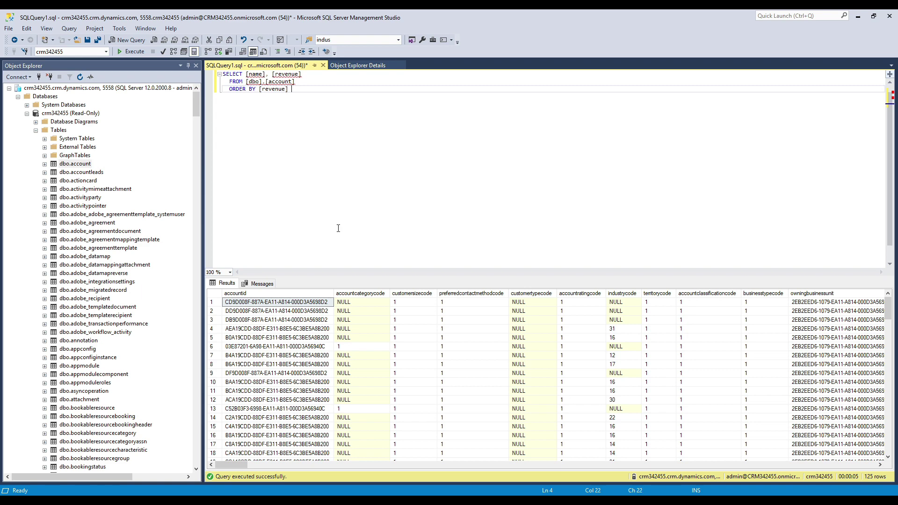
text(DESC)
key(Return)
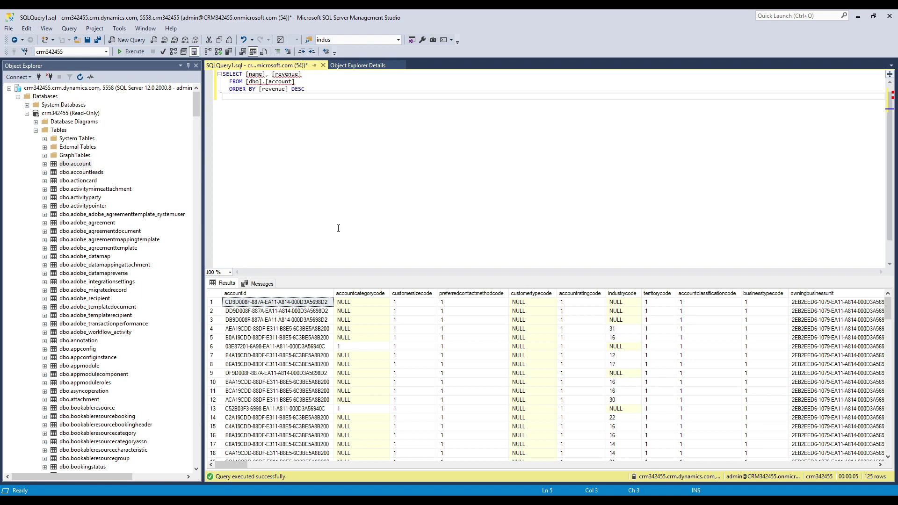
key(F5)
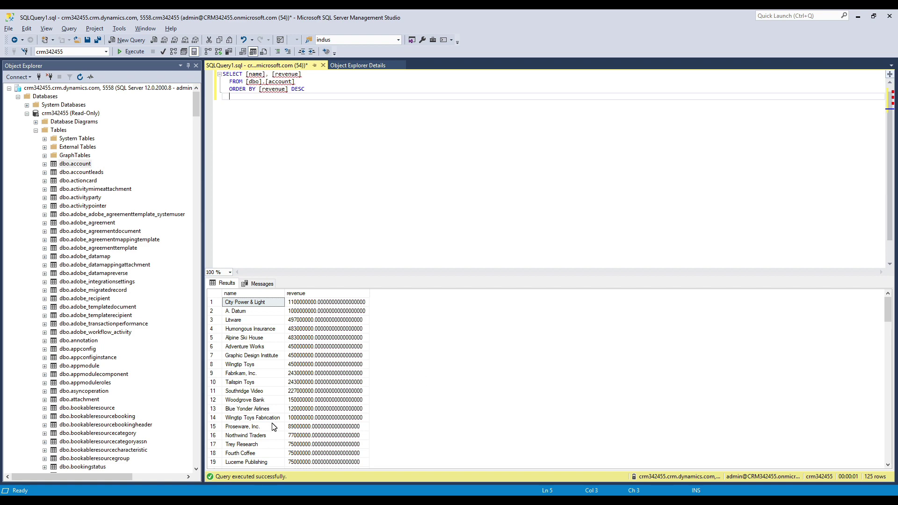
Step: Switch from SQL Server Management Studio to the Dynamics 365 sales dashboard window
key(alt+Tab)
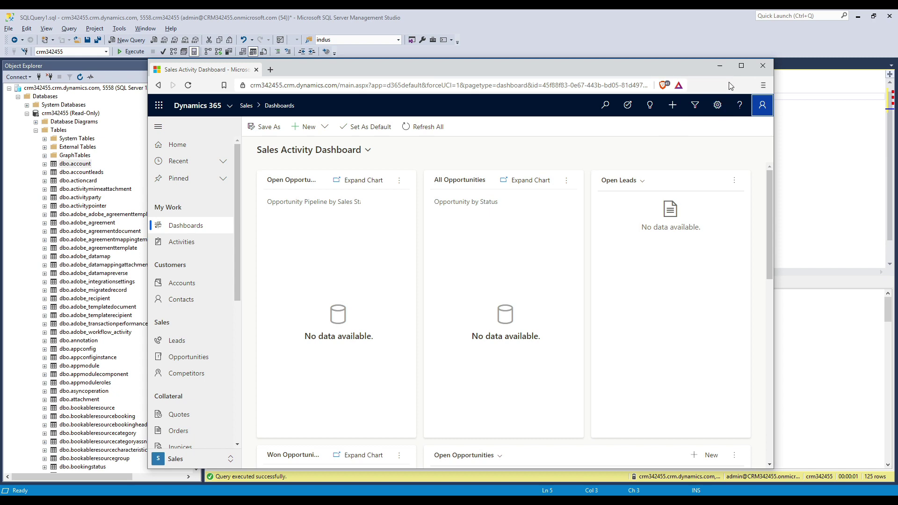
Step: Maximize the dashboard, check the signed-in user, then open the admin window's Sales Activity Dashboard
click(741, 65)
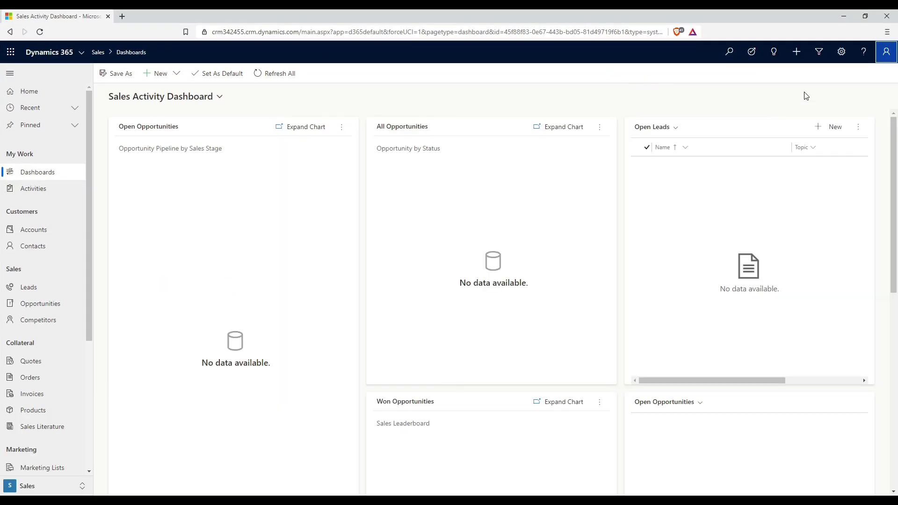
click(886, 53)
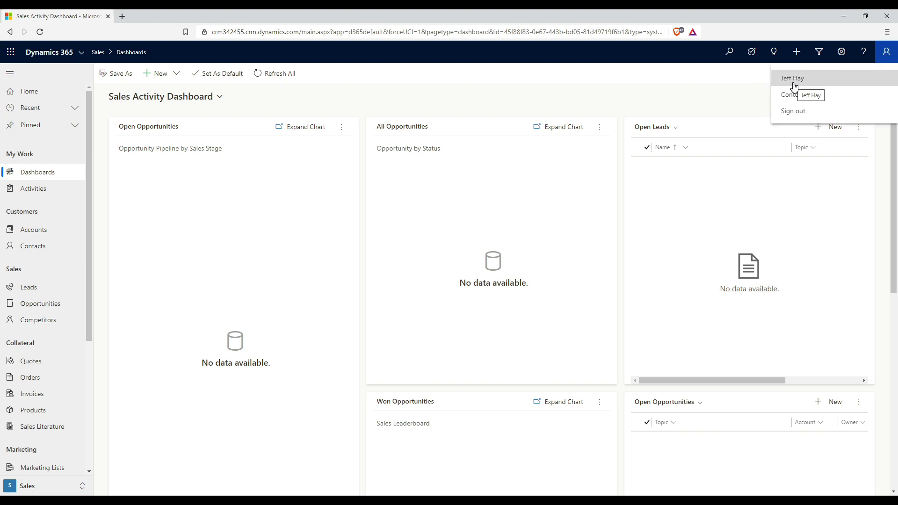
click(644, 87)
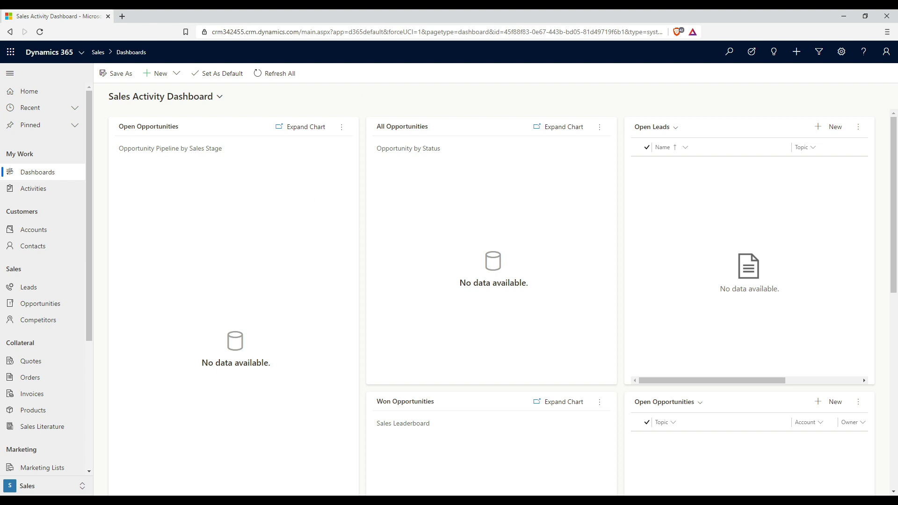
click(135, 501)
click(69, 453)
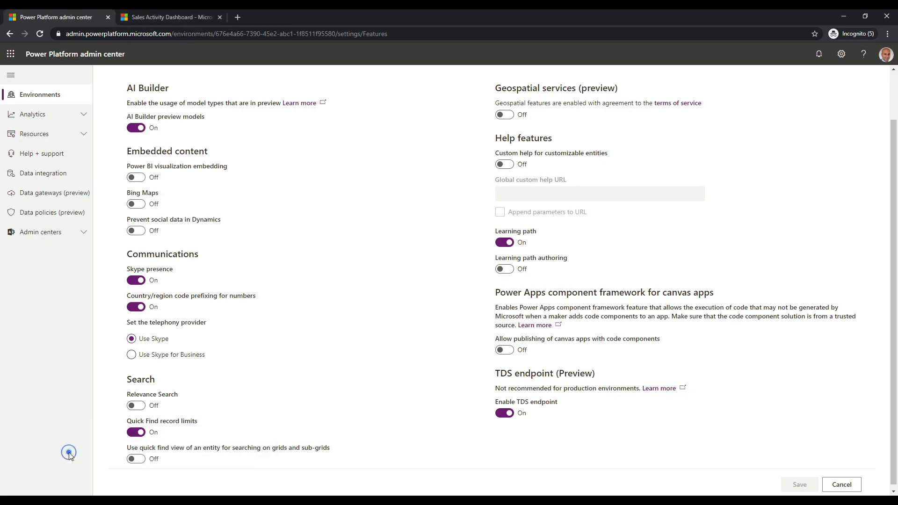
click(171, 15)
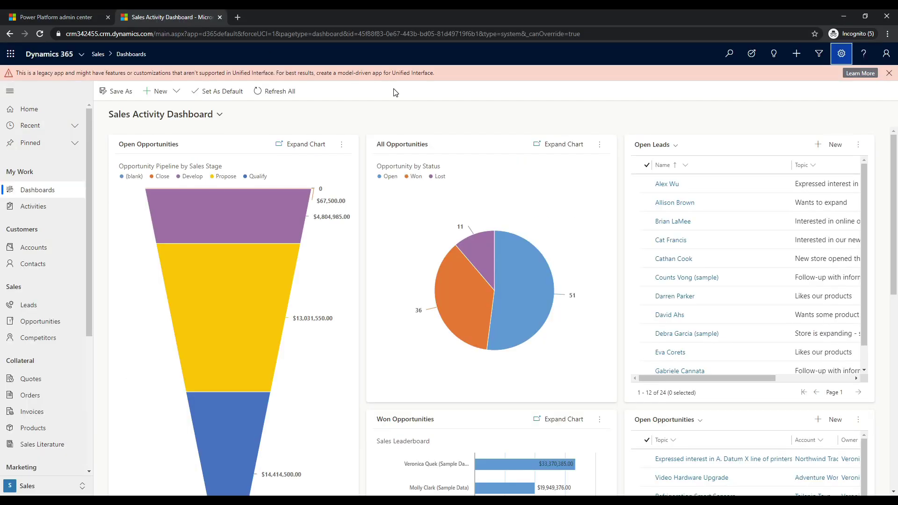
Step: Go through Advanced Settings to Settings > Security > Users, showing the 31 enabled users
click(841, 54)
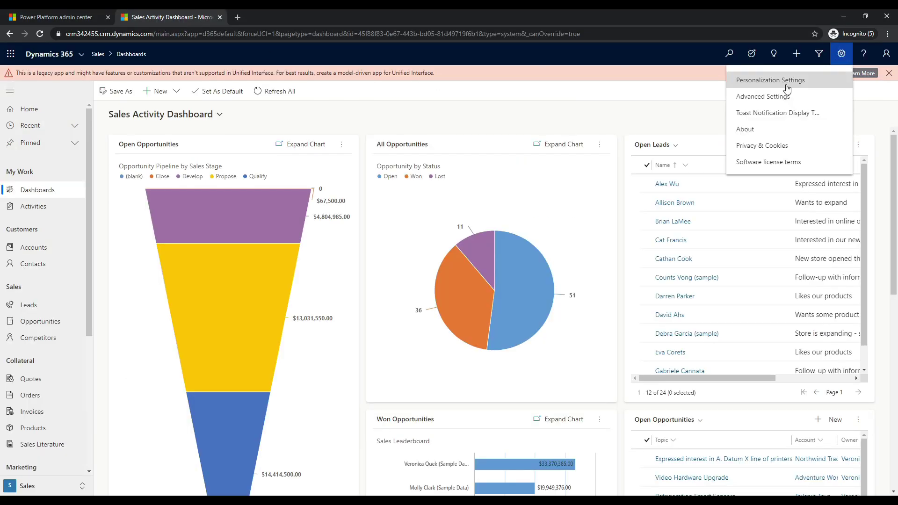
click(759, 98)
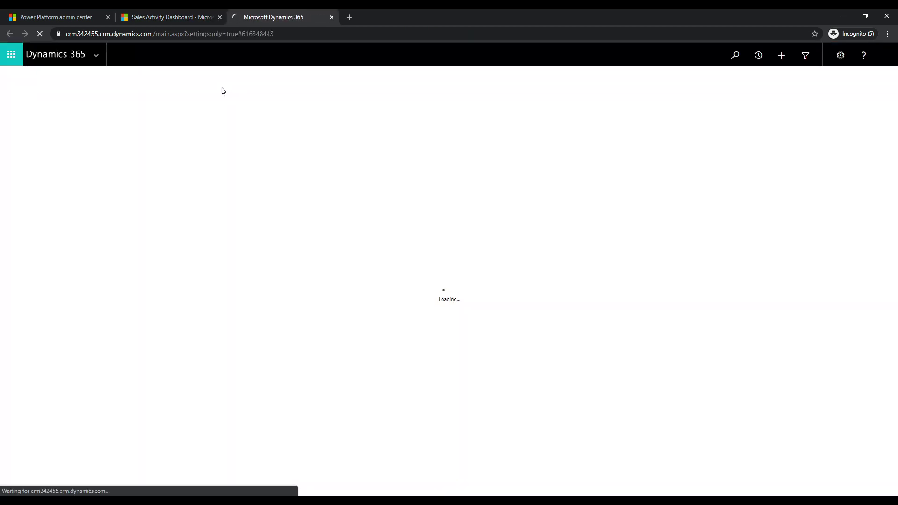
click(158, 55)
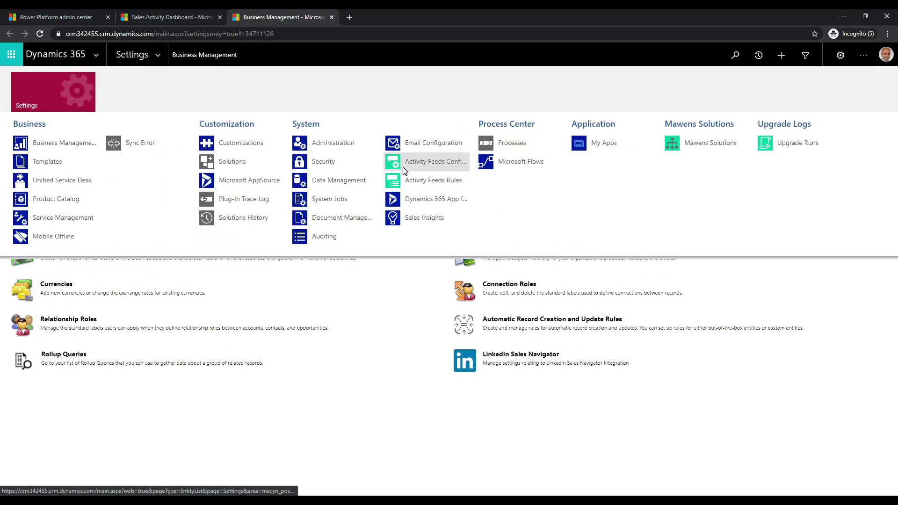
click(358, 161)
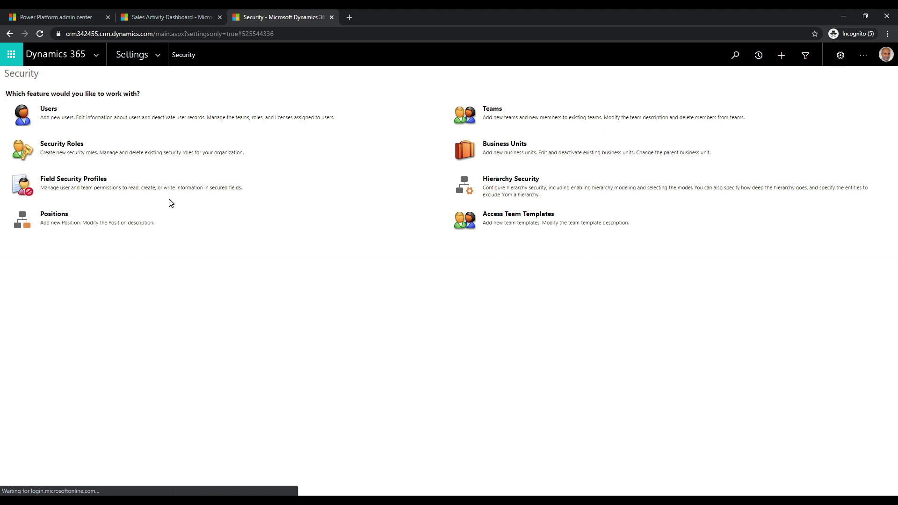
click(54, 110)
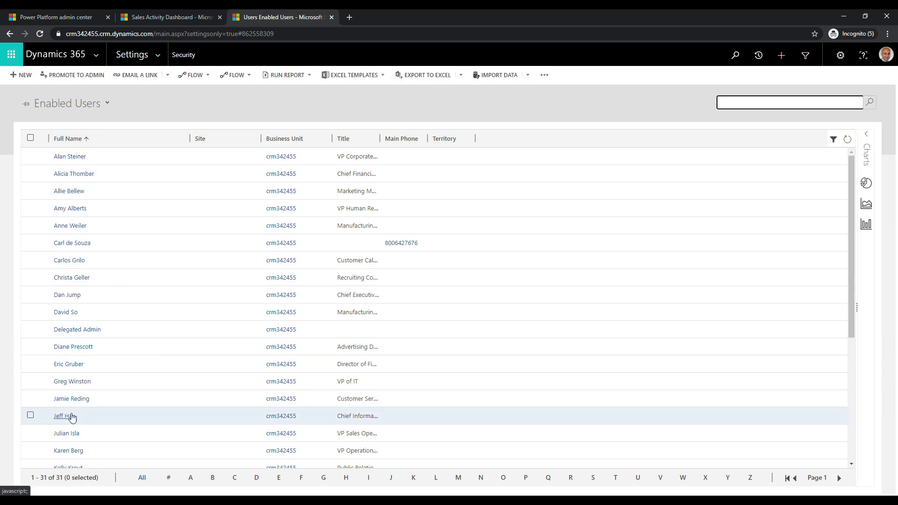
Step: Open the user's Manage User Roles dialog, scroll the roles, and cancel without changes
click(70, 416)
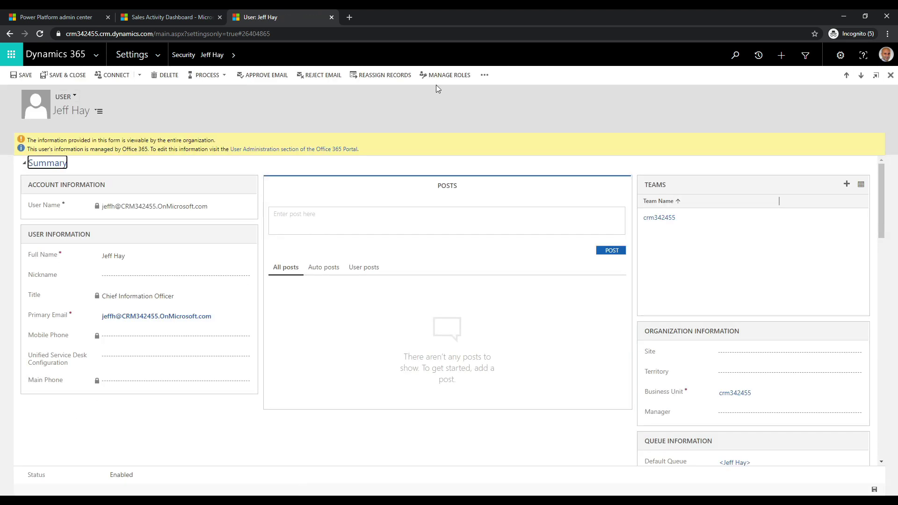
click(450, 75)
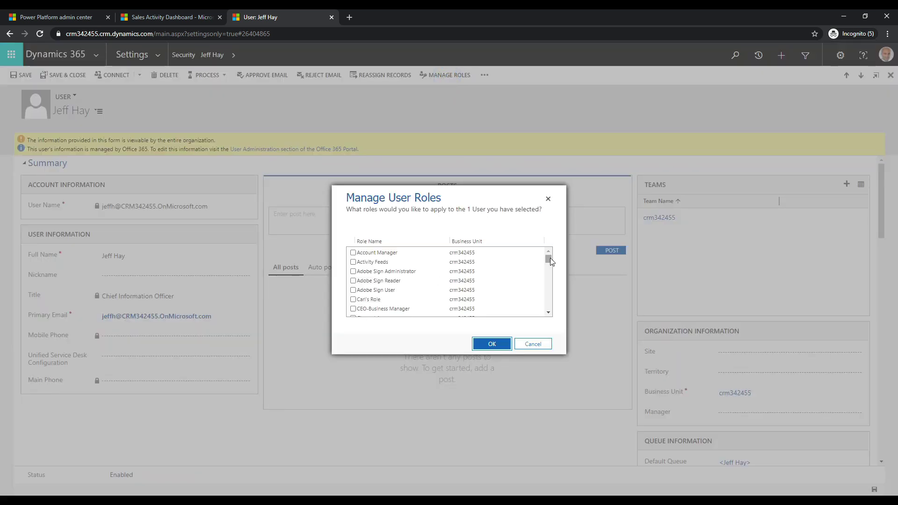
drag(550, 259, 550, 305)
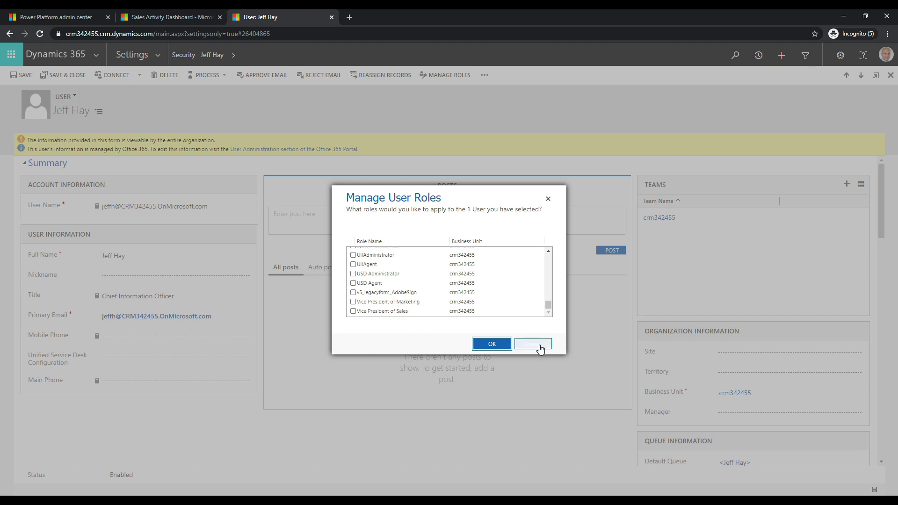
click(538, 344)
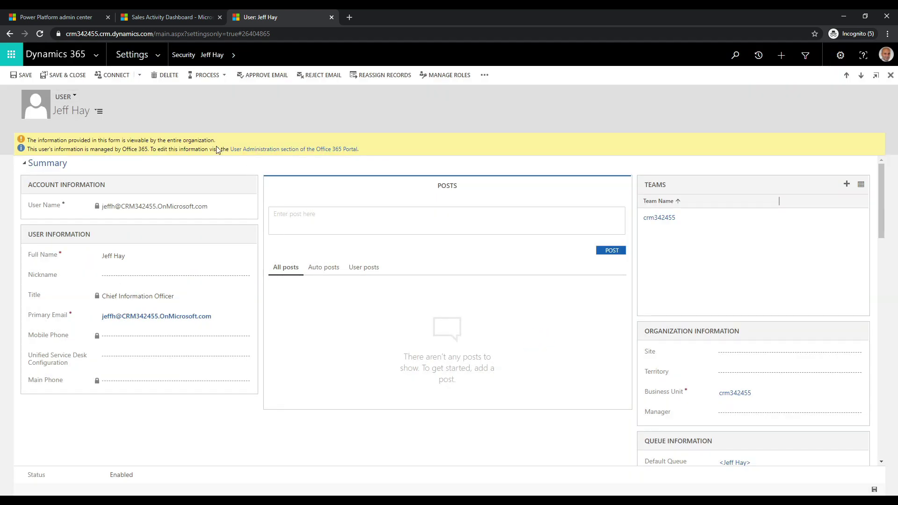
Step: Open the Salesperson role from Security Roles and scroll its Core Records privileges grid
click(181, 65)
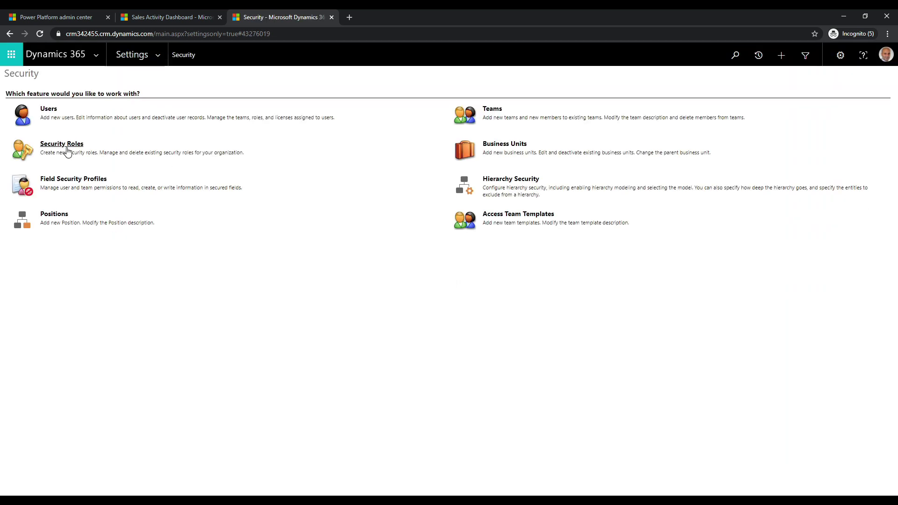
click(66, 146)
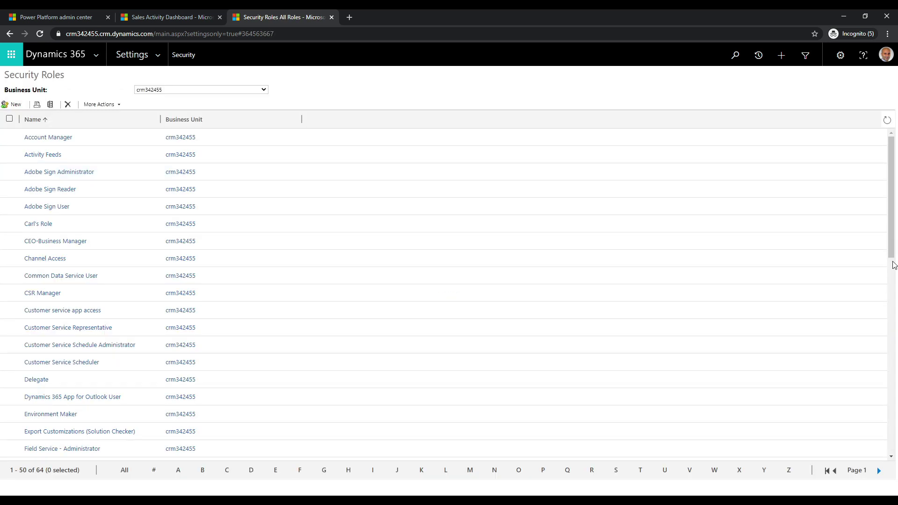
drag(892, 264, 897, 456)
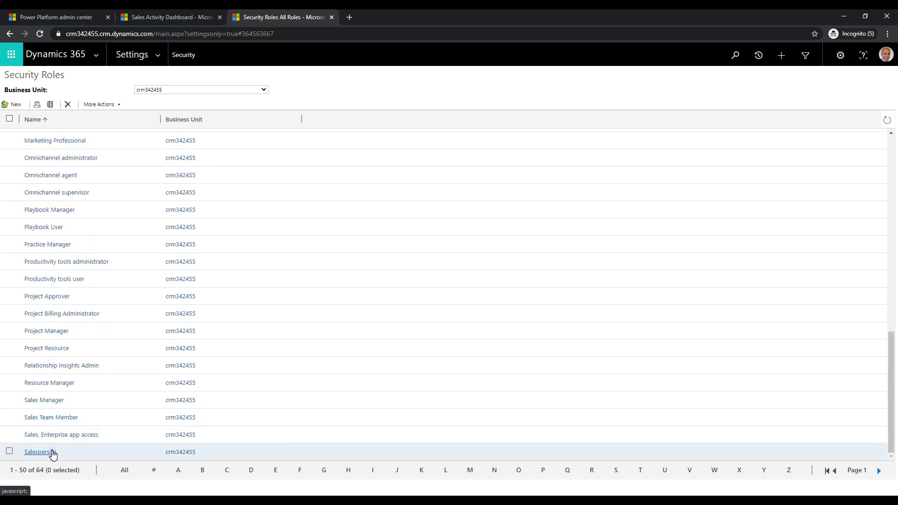
click(53, 454)
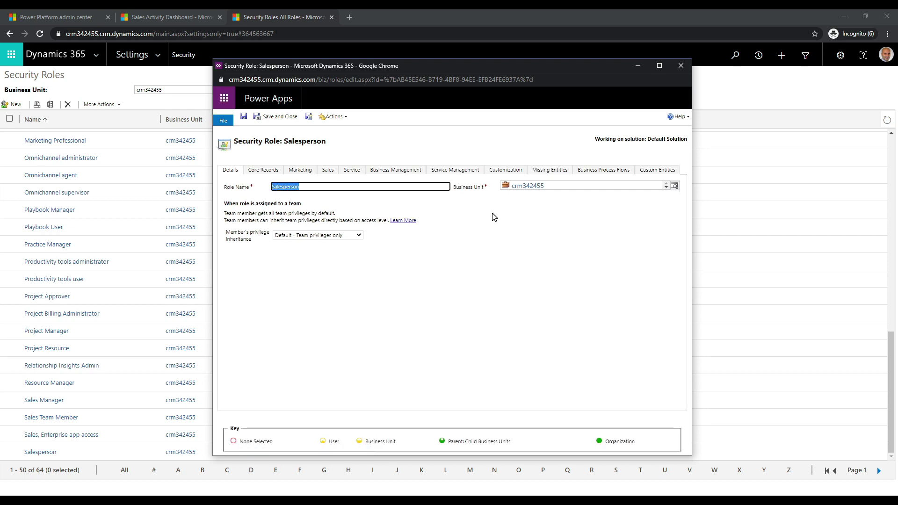
click(271, 170)
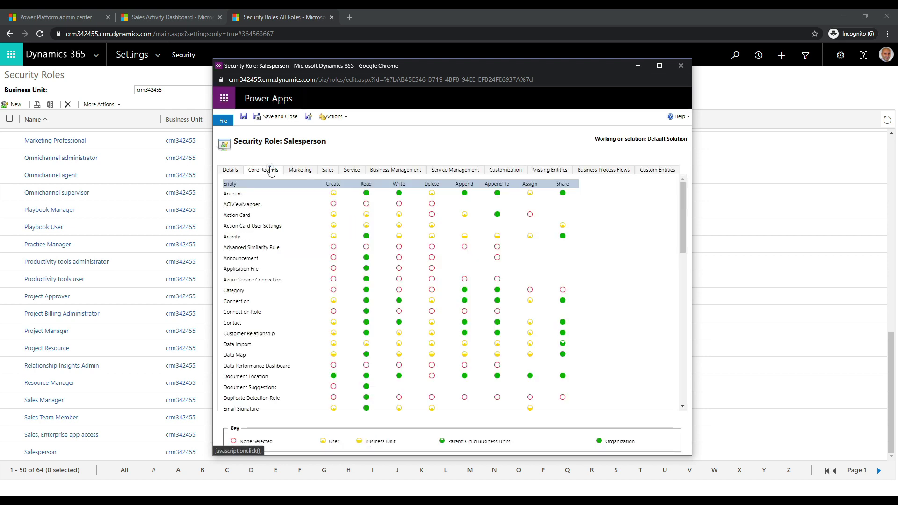
click(683, 212)
drag(683, 212, 684, 301)
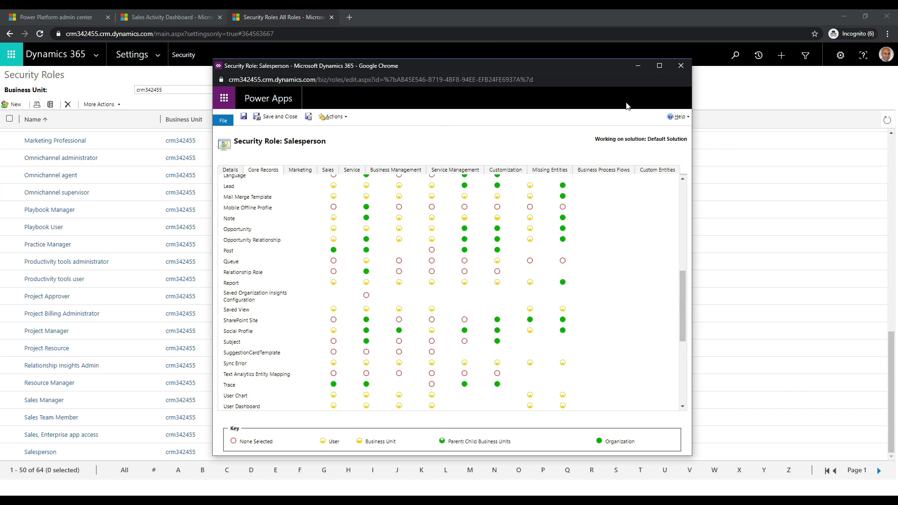
Step: Start a new lead from the Leads list with topic Microsoft
click(682, 65)
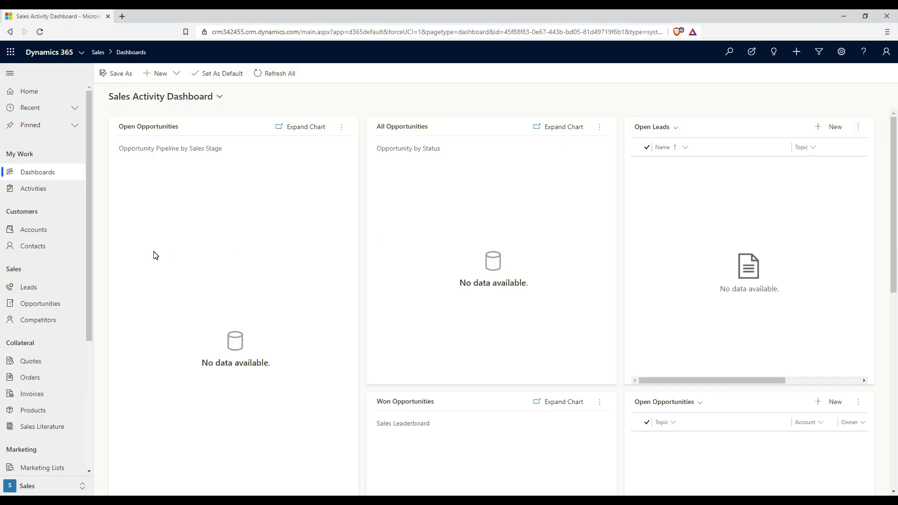
click(28, 288)
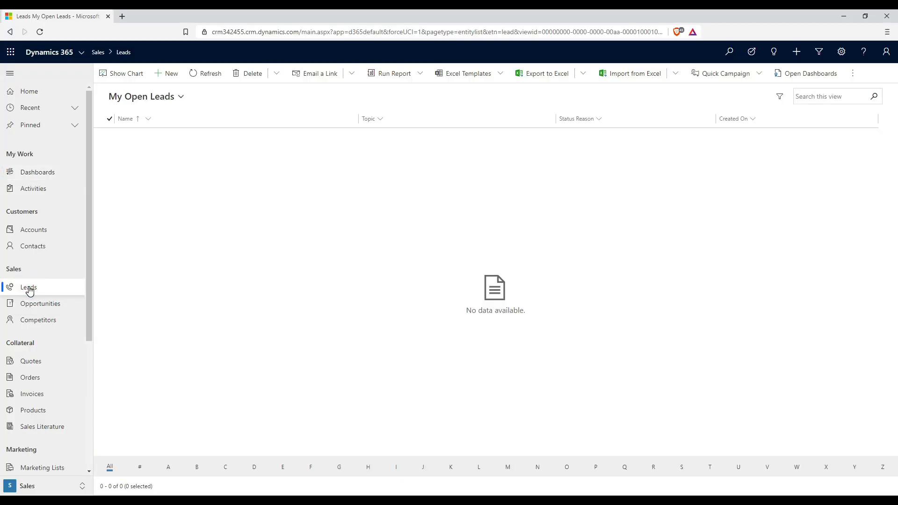
click(171, 75)
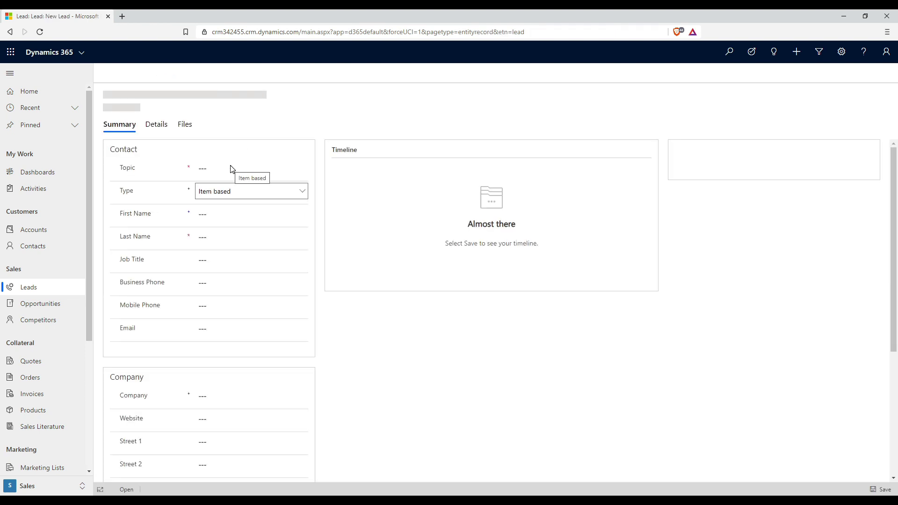
click(216, 196)
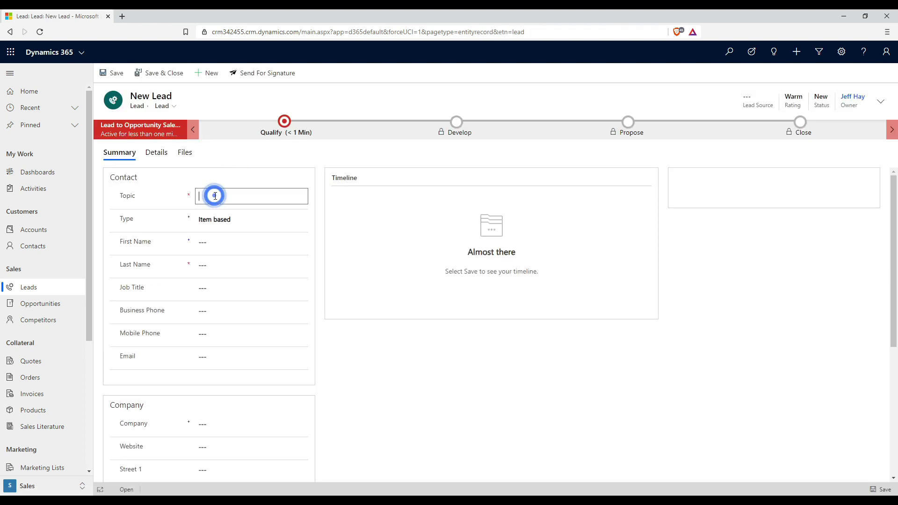
text(Microsoft)
click(258, 178)
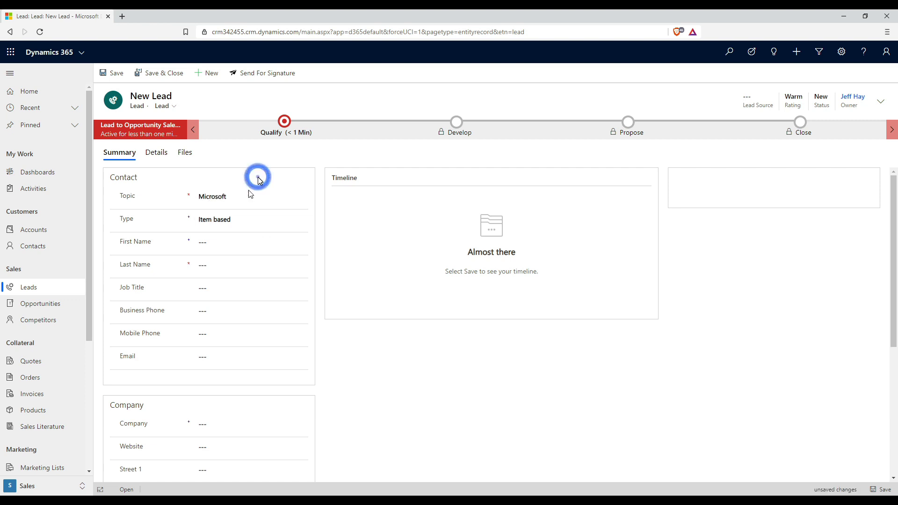
Step: Enter the contact's first and last name on the lead and open the Details tab
click(223, 243)
text(Bob)
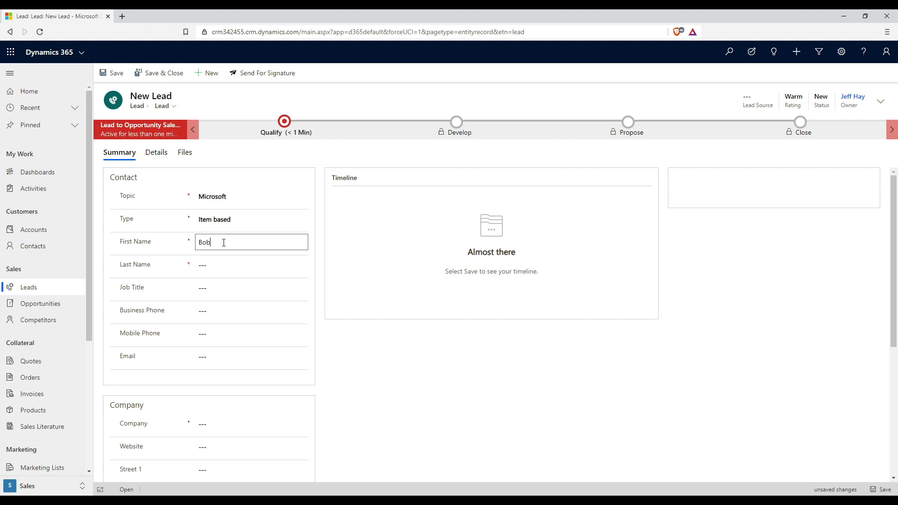
key(Tab)
text(Smith)
click(337, 367)
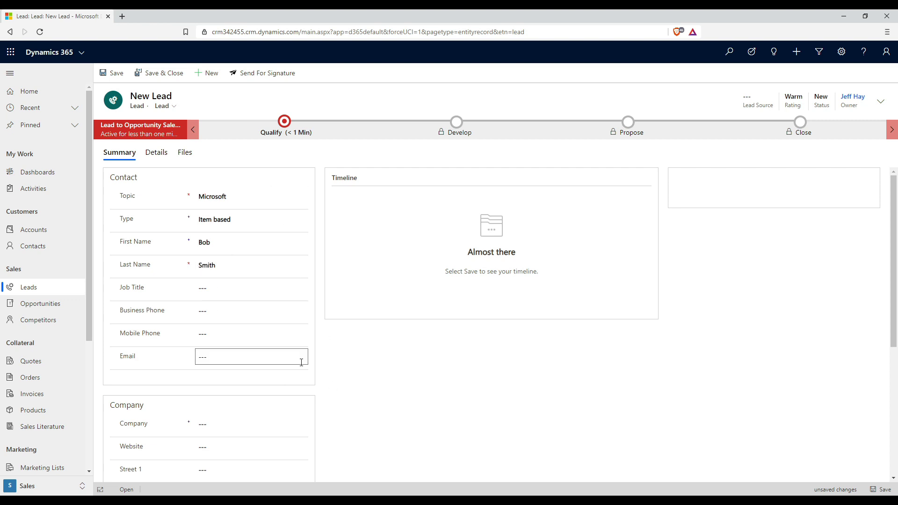
click(335, 361)
click(159, 156)
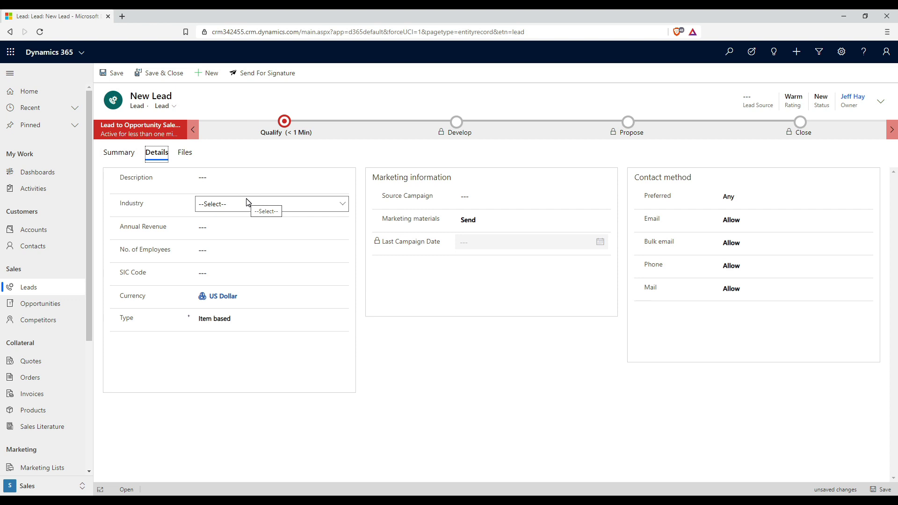
Step: Choose Consulting from the new lead's Industry dropdown on the Details tab
click(247, 201)
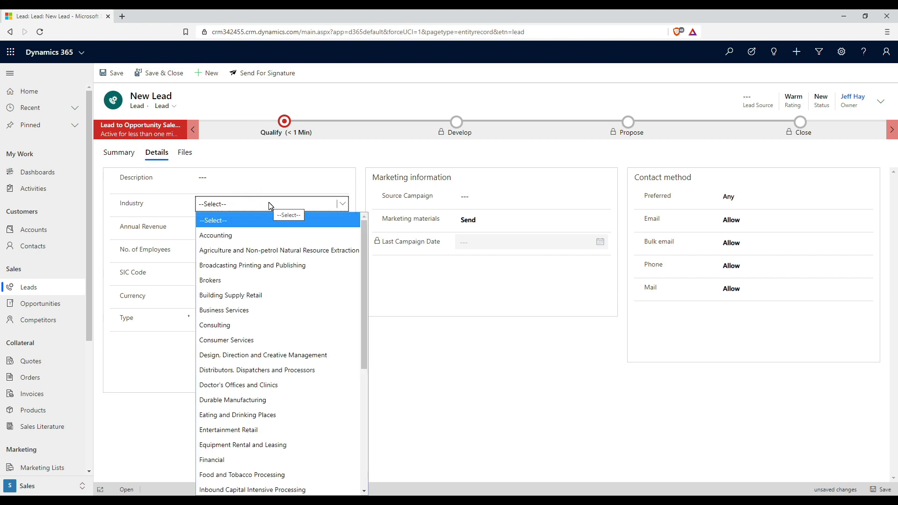
click(300, 327)
click(364, 277)
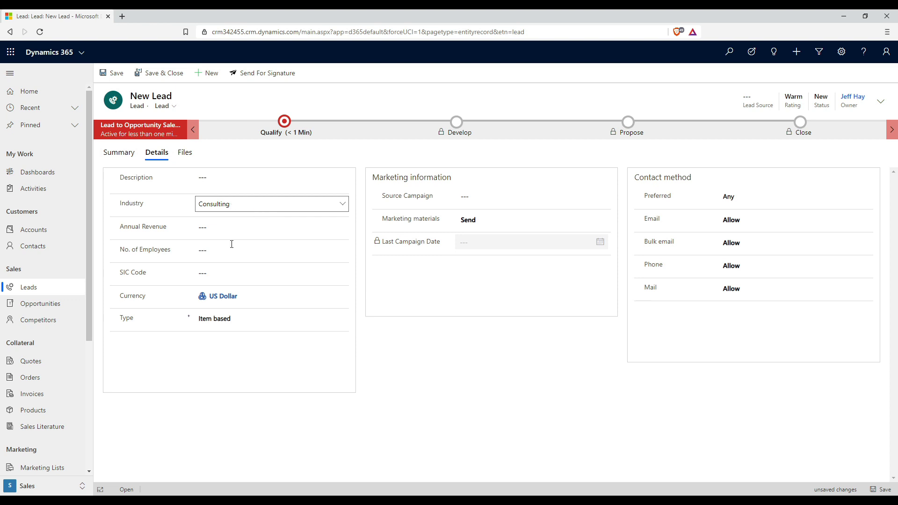
Step: Enter 20000000 as the lead's Annual Revenue and save the lead
mouse_move(183, 210)
click(219, 224)
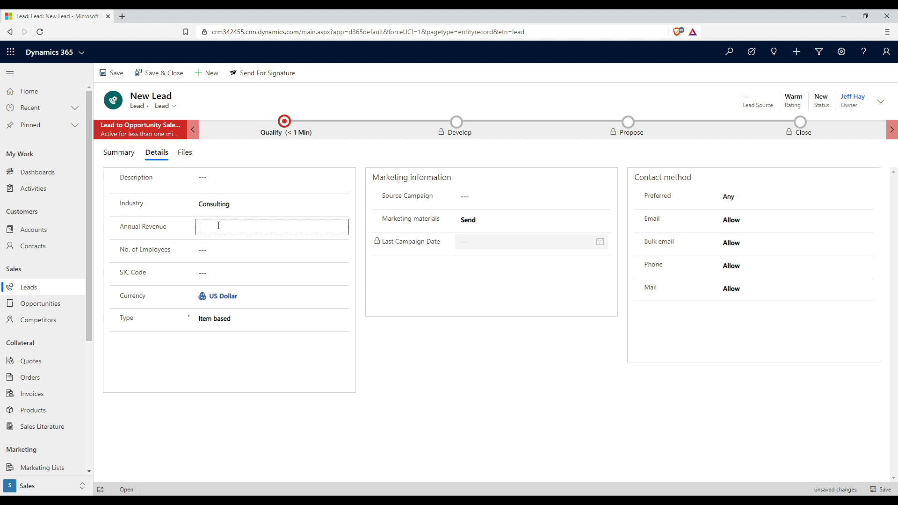
text(20000000)
click(382, 332)
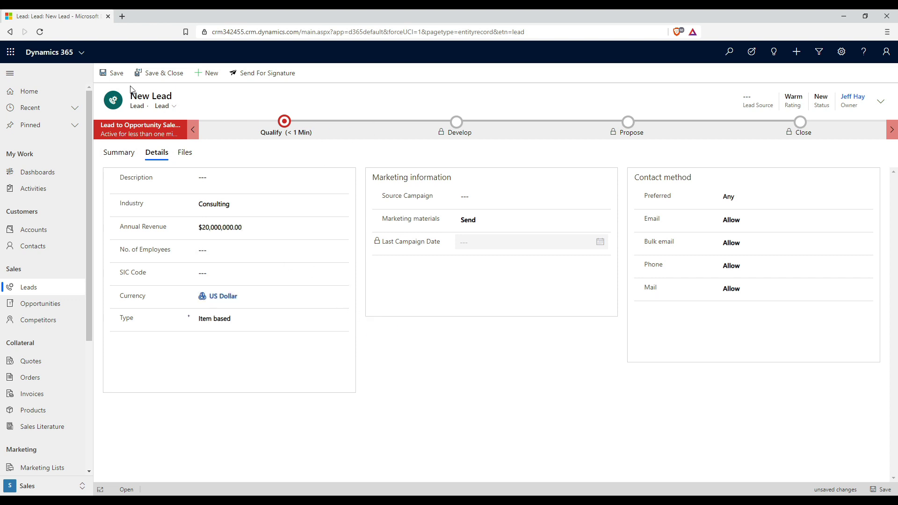
click(115, 74)
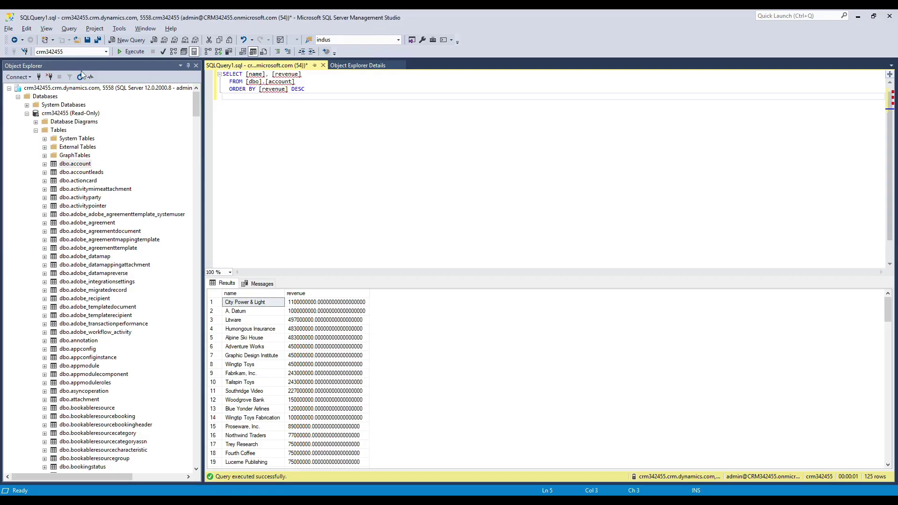
Step: Close the old account query tab, discarding its unsaved changes
click(19, 77)
click(20, 76)
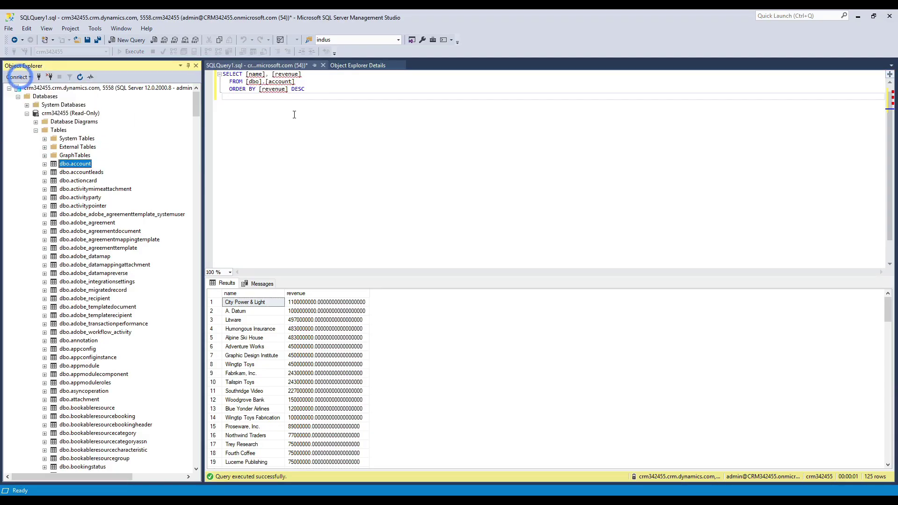
click(290, 112)
right_click(41, 89)
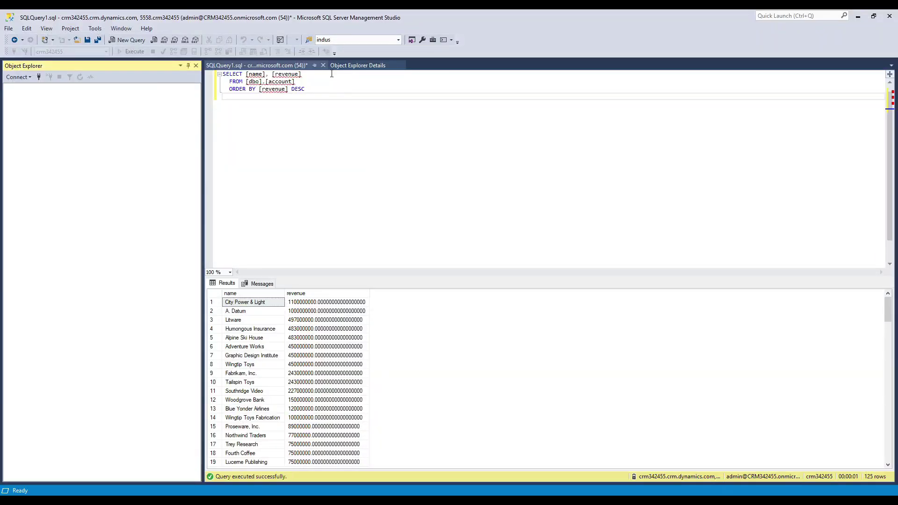
click(324, 65)
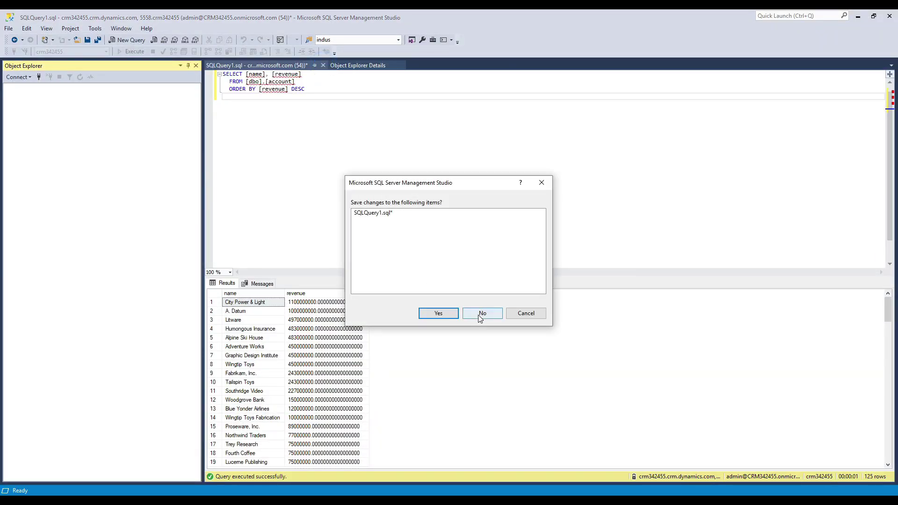
click(479, 313)
Step: Connect a new Database Engine session with the sales user's user name and password
click(16, 78)
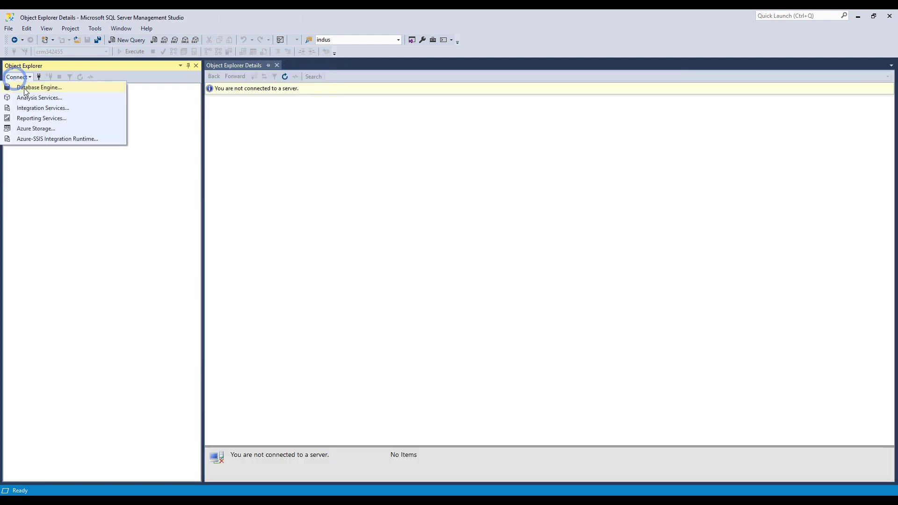
click(23, 87)
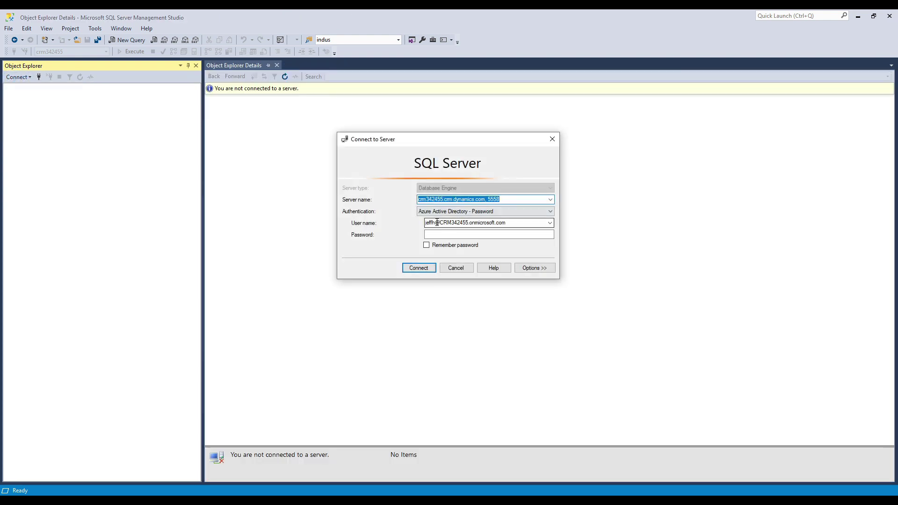
click(455, 235)
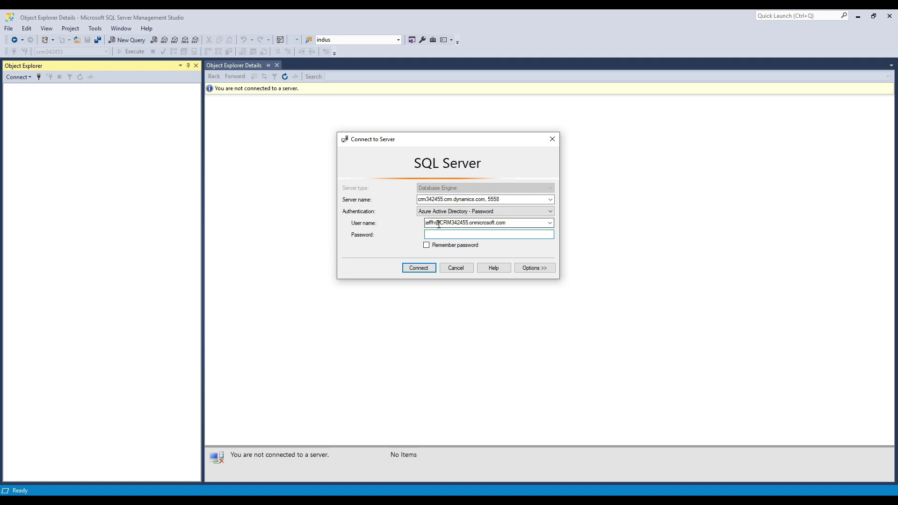
double_click(435, 224)
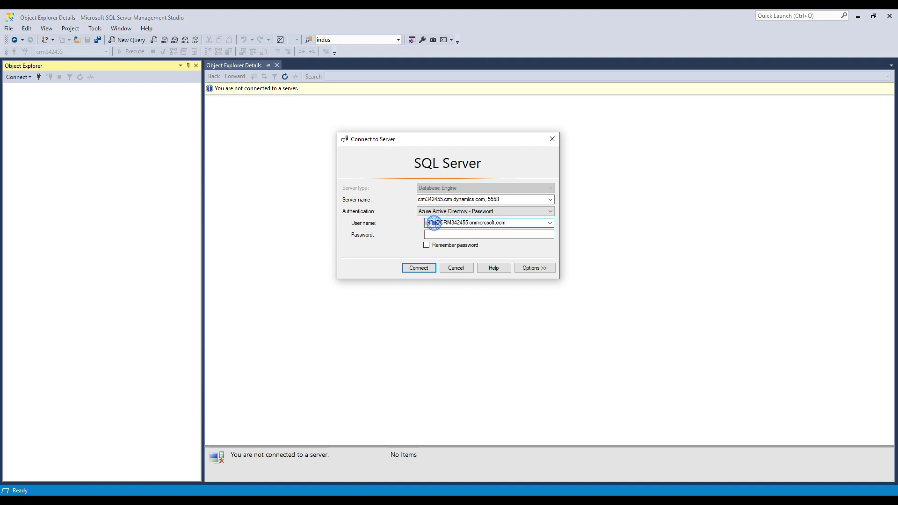
click(435, 234)
click(435, 232)
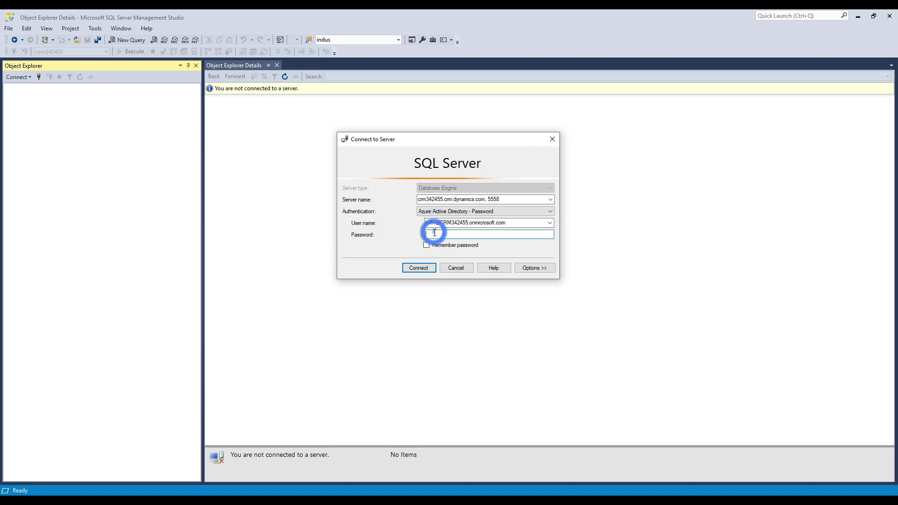
text(********)
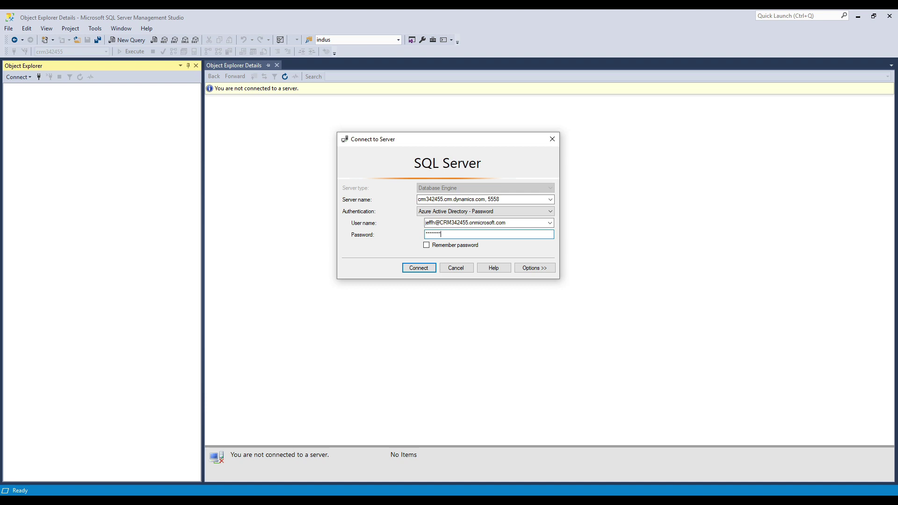
text(****)
key(Return)
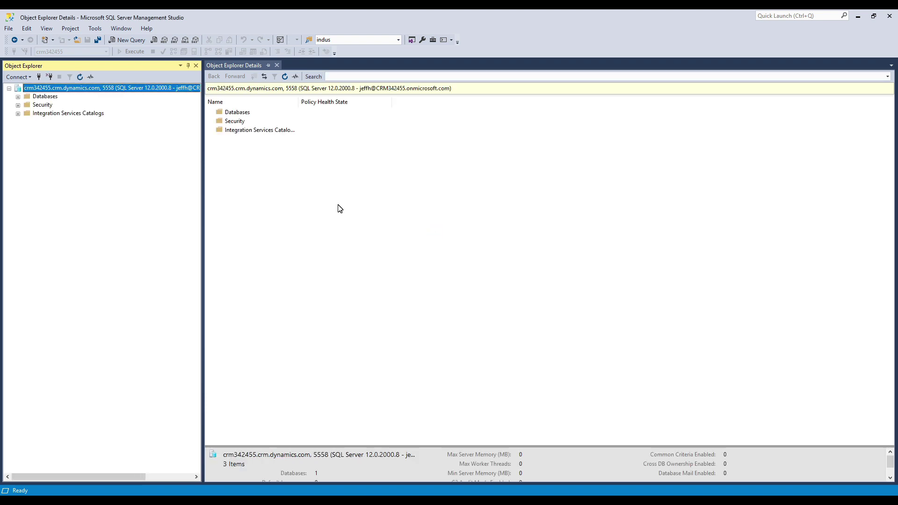
Step: Expand Databases > crm342455 > Tables in Object Explorer
click(18, 96)
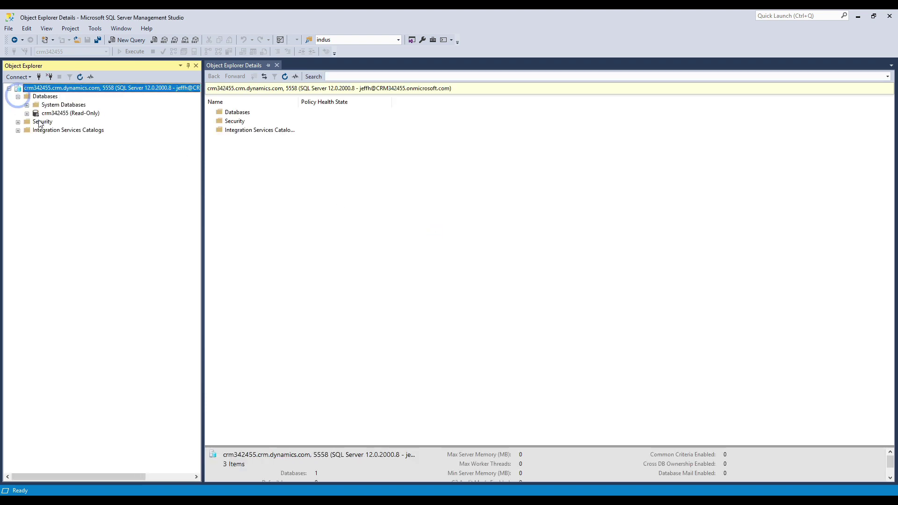
click(27, 113)
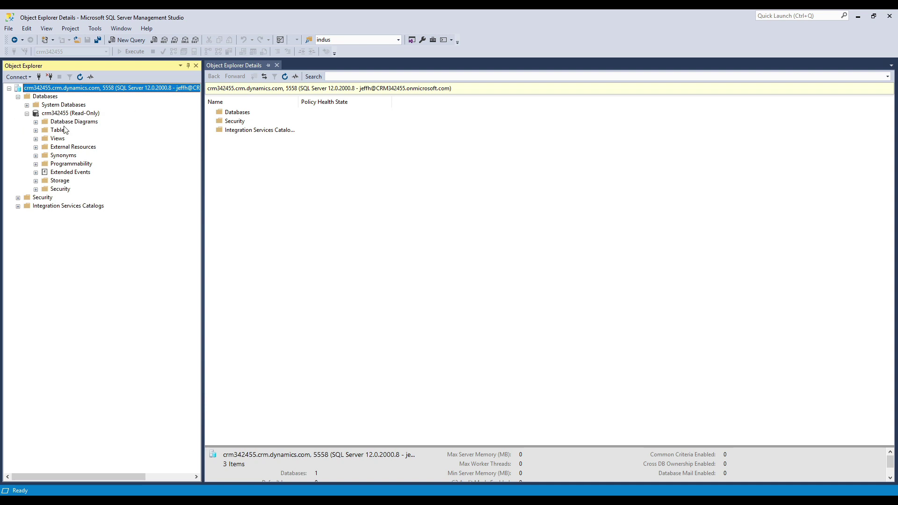
click(36, 130)
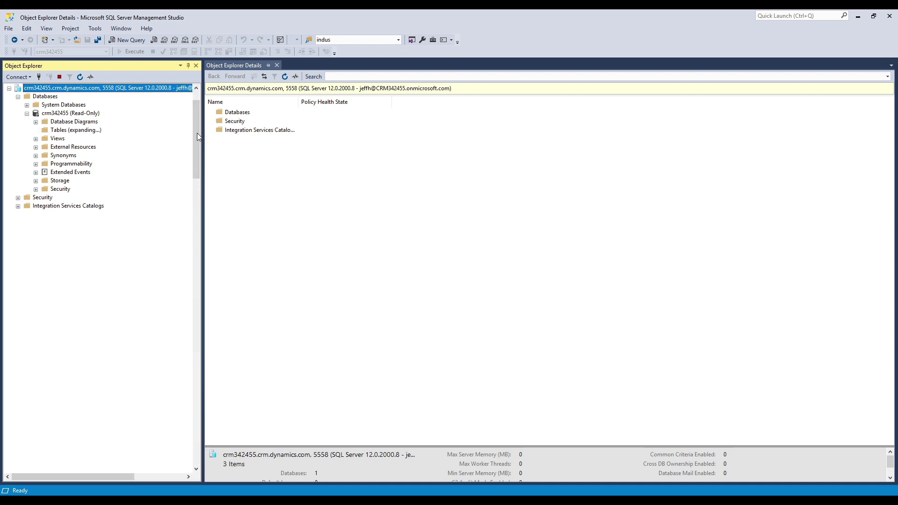
Step: Run Select Top 1000 Rows on dbo.lead, returning the single lead row
click(197, 133)
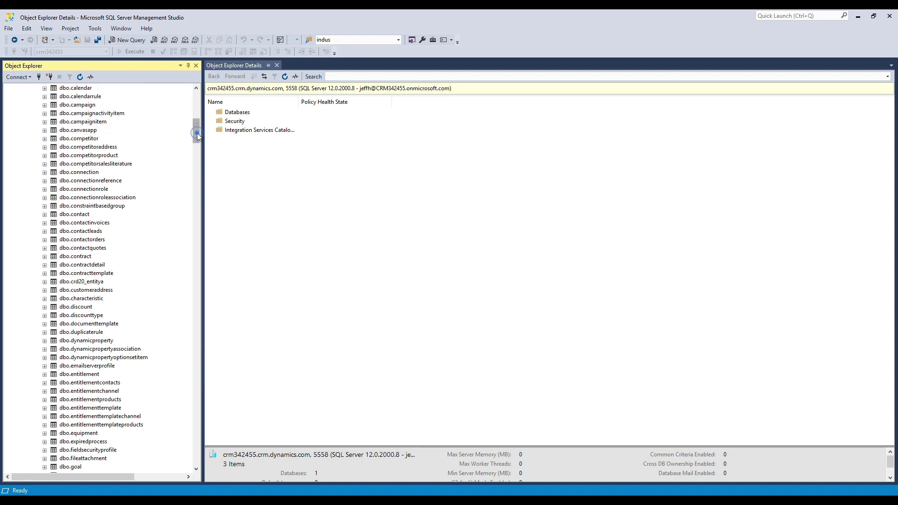
drag(198, 133, 195, 162)
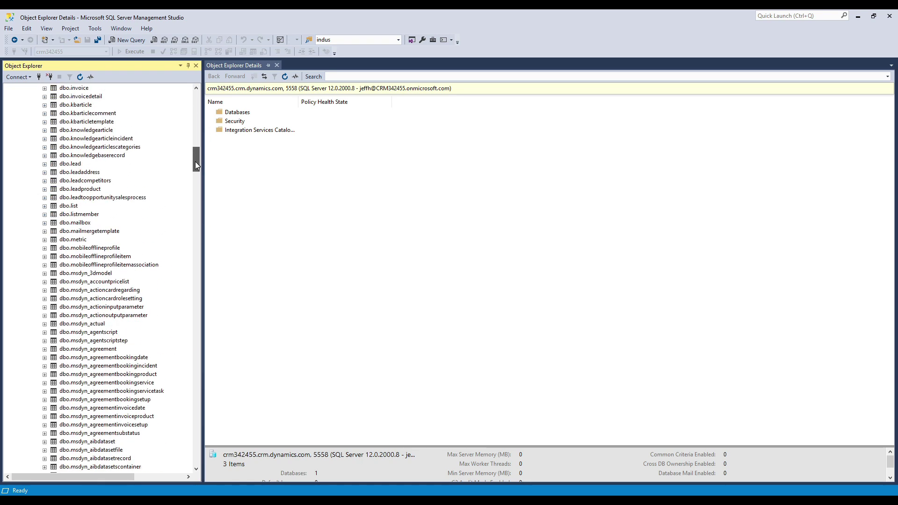
click(75, 166)
right_click(75, 166)
click(111, 193)
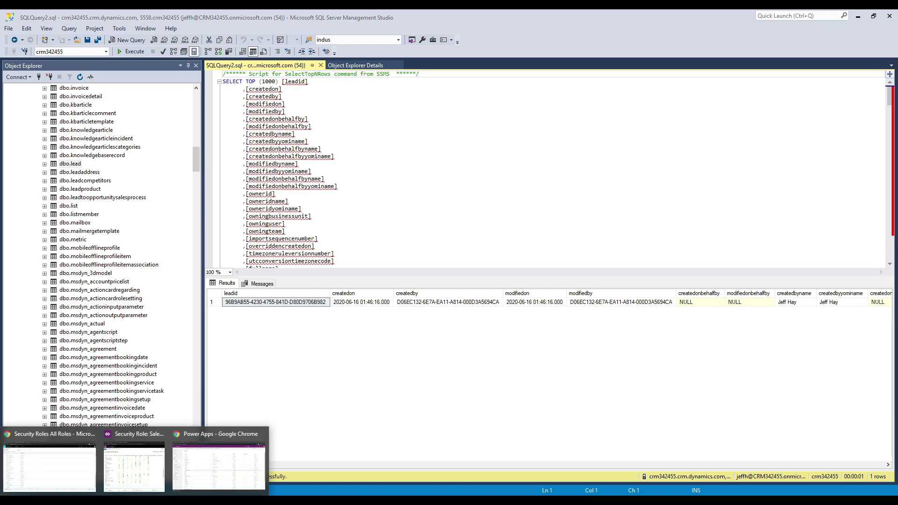
Step: From the Sales Activity Dashboard in Dynamics 365, open Leads and switch to the All Leads view
click(82, 474)
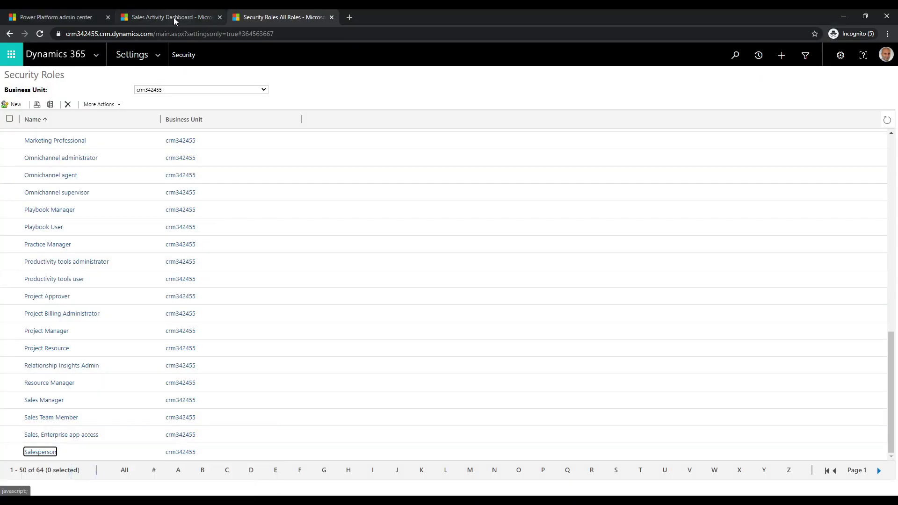
click(173, 18)
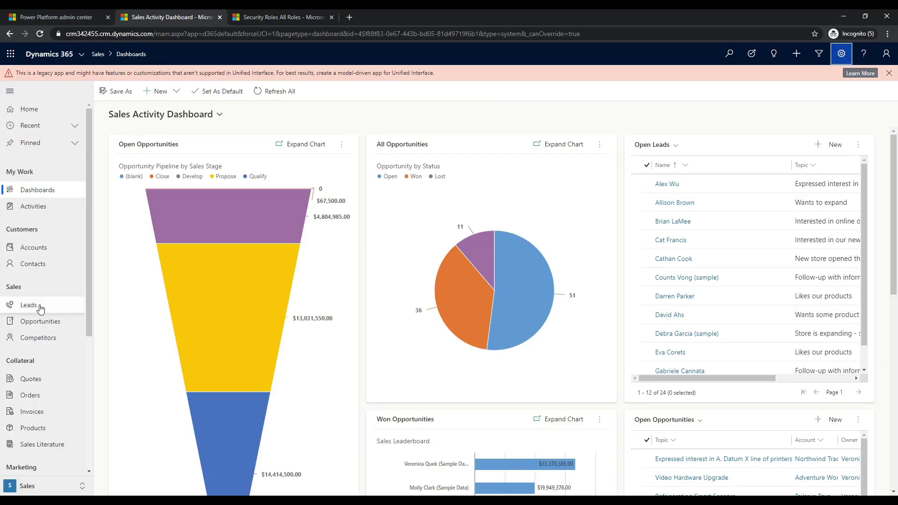
click(37, 305)
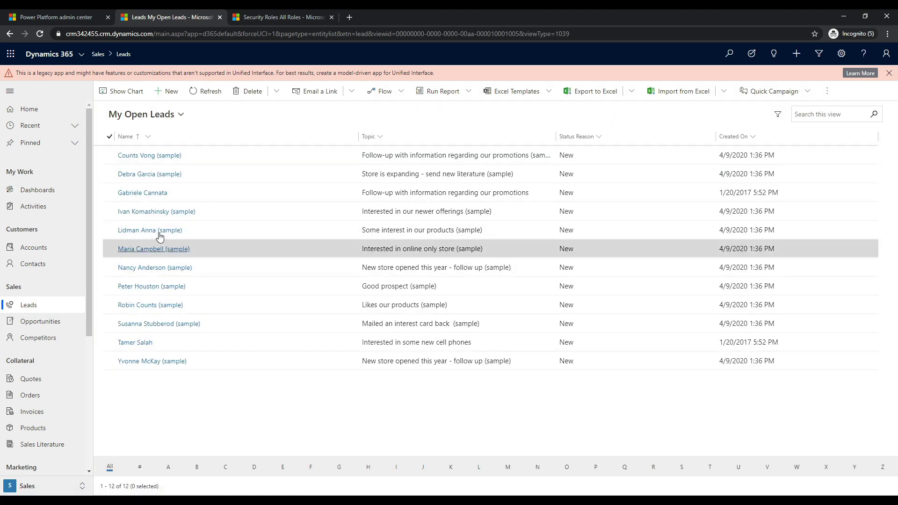
click(167, 115)
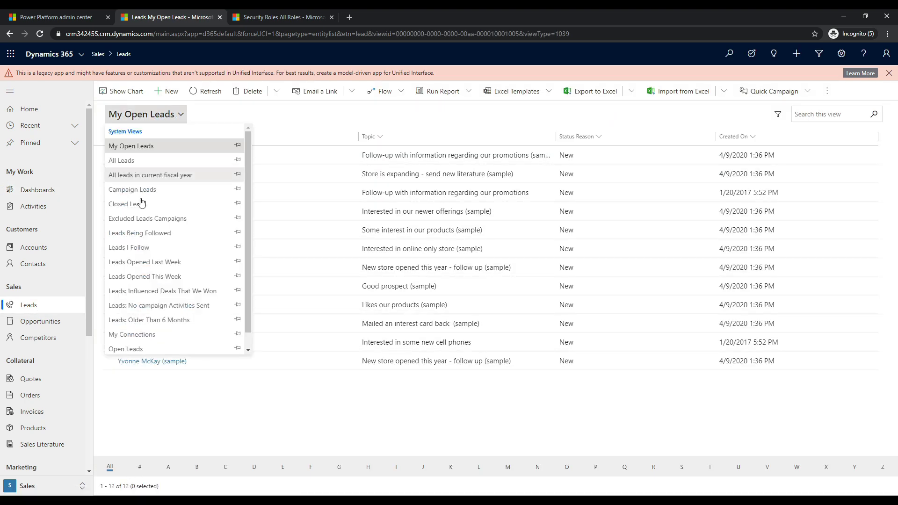
click(125, 160)
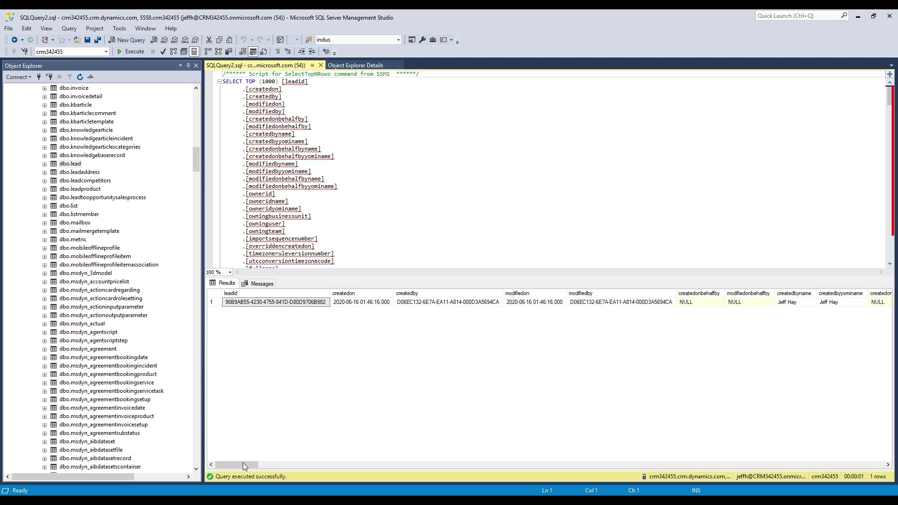
drag(242, 466, 252, 465)
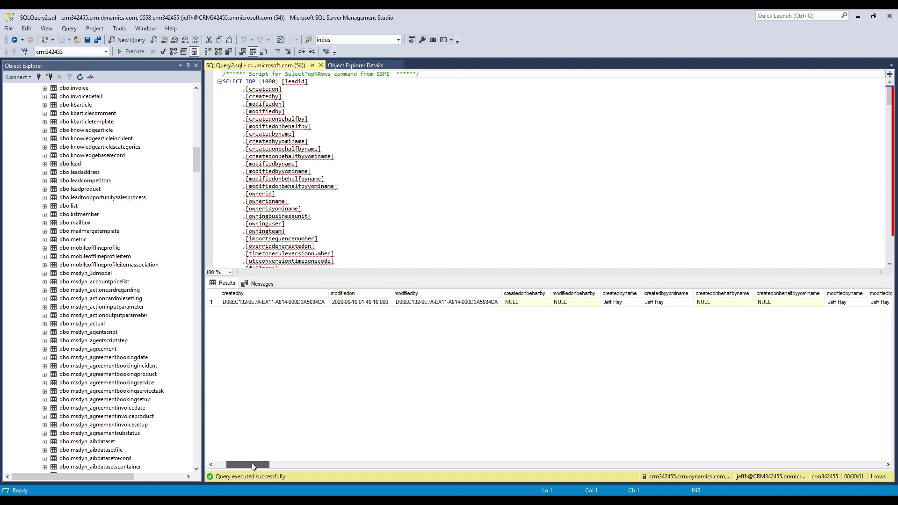
drag(252, 464, 548, 343)
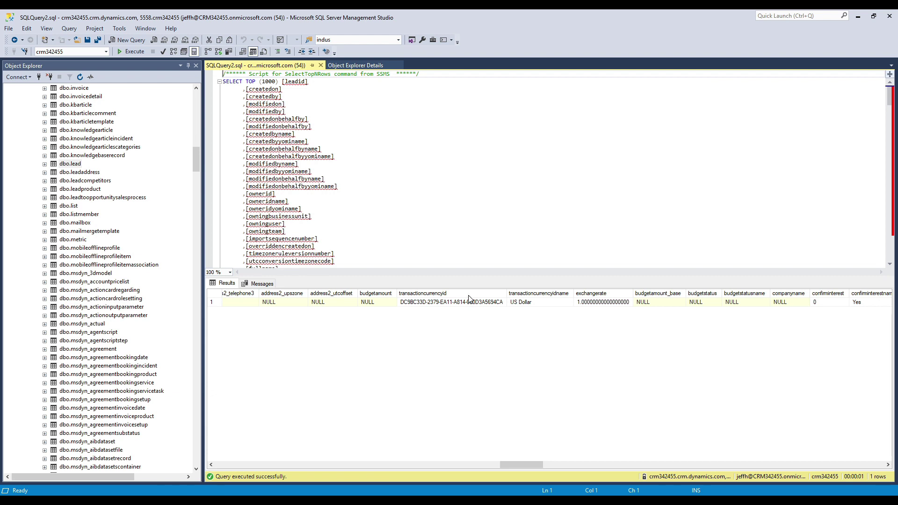
click(511, 305)
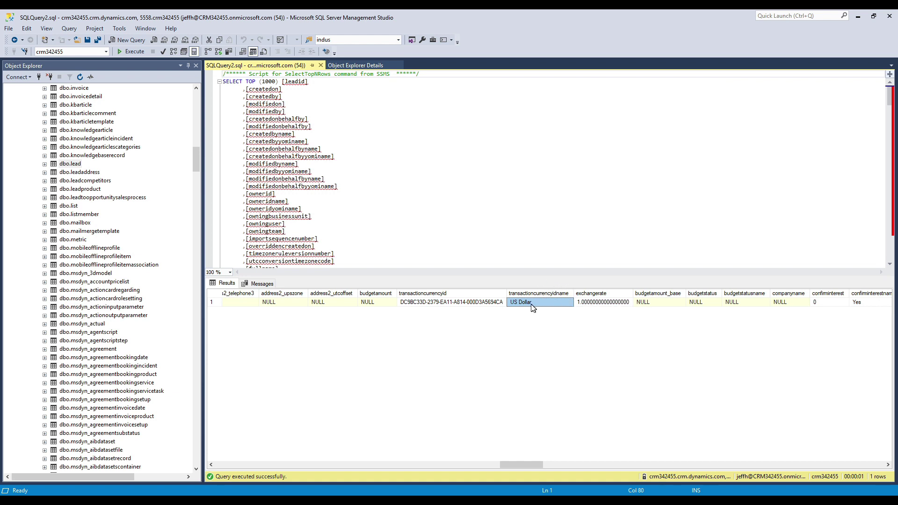
click(482, 305)
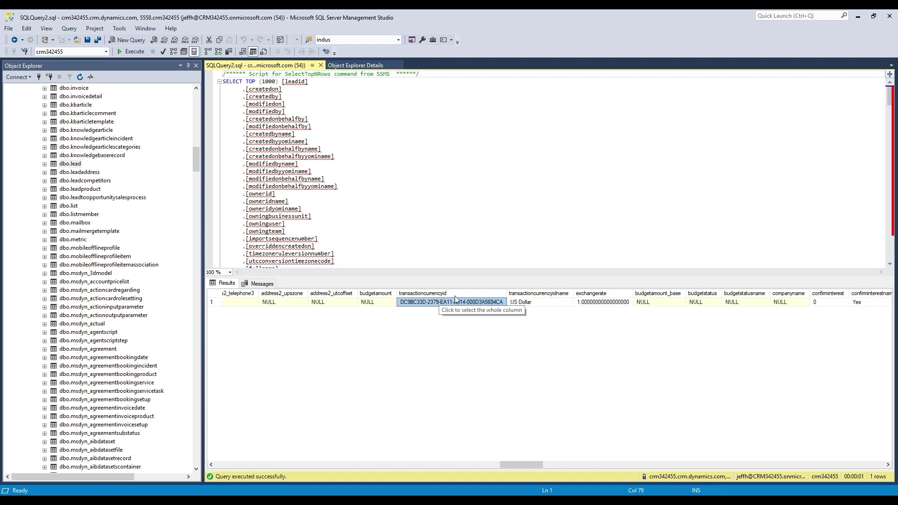
click(471, 294)
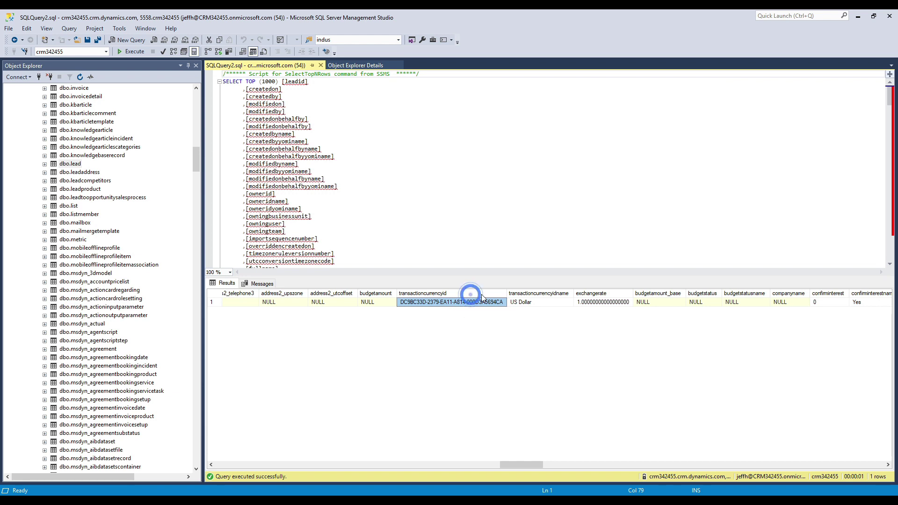
click(523, 302)
click(498, 304)
click(526, 304)
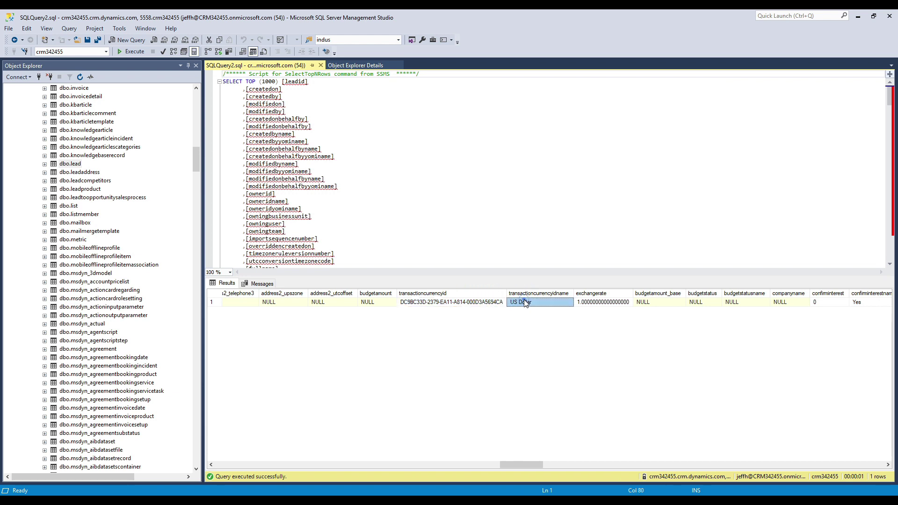
click(526, 304)
click(454, 303)
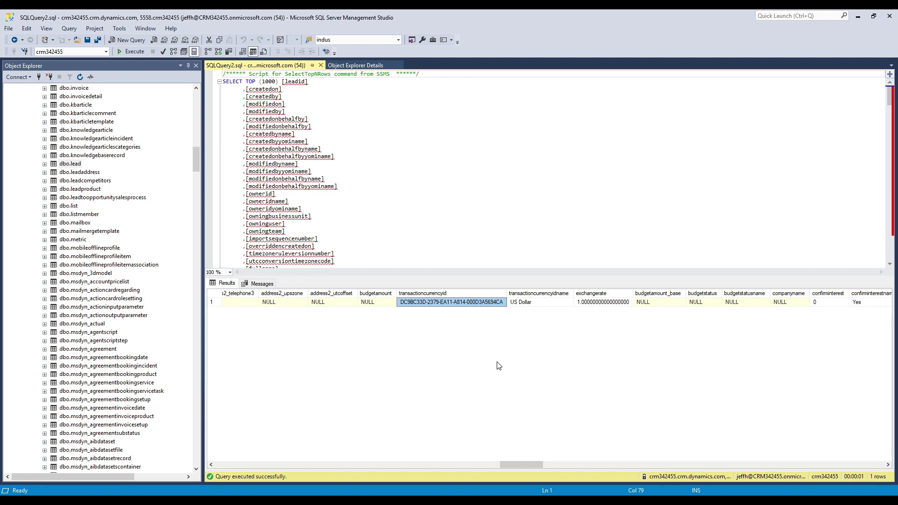
Step: Scroll the lead results to the industry columns and confirm industrycode 7 reads Consulting
drag(524, 465, 624, 464)
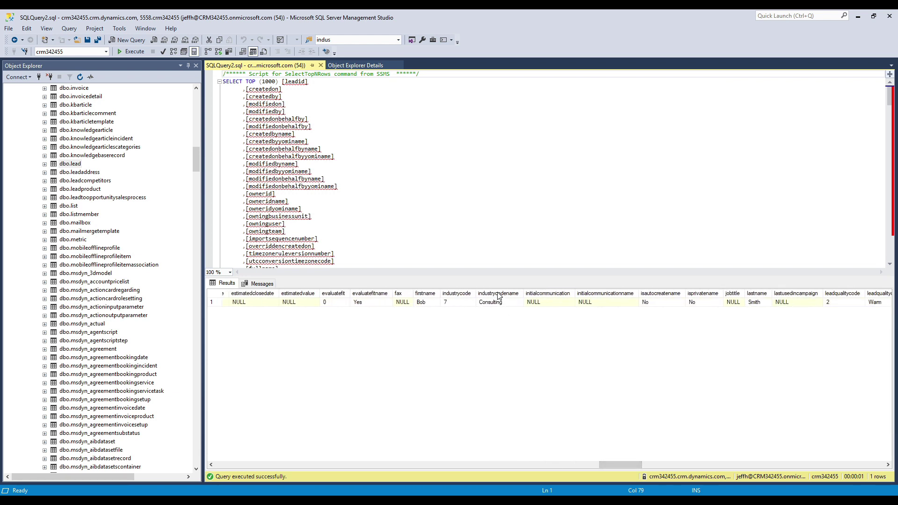
click(459, 301)
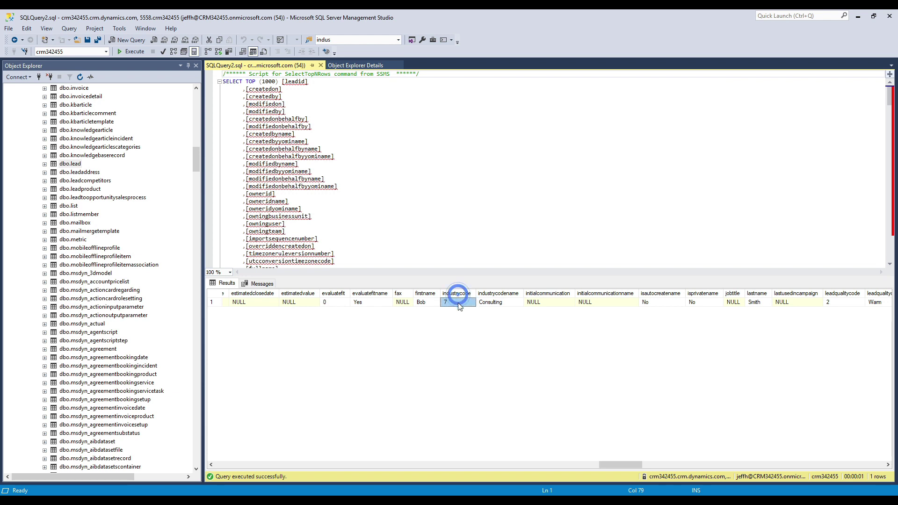
click(499, 302)
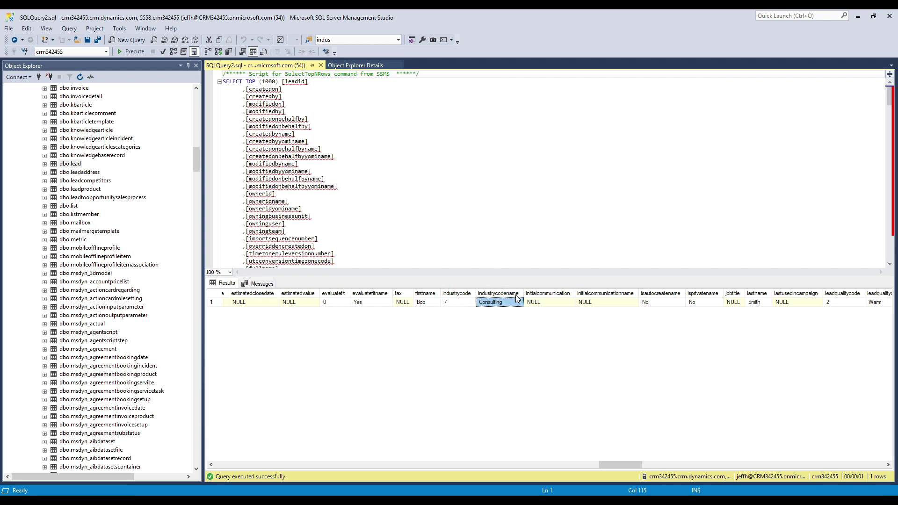
click(457, 305)
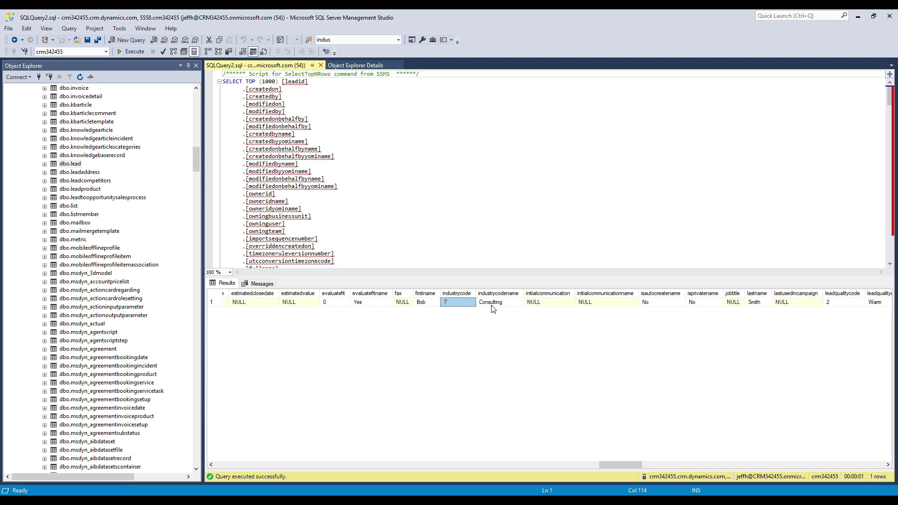
click(492, 306)
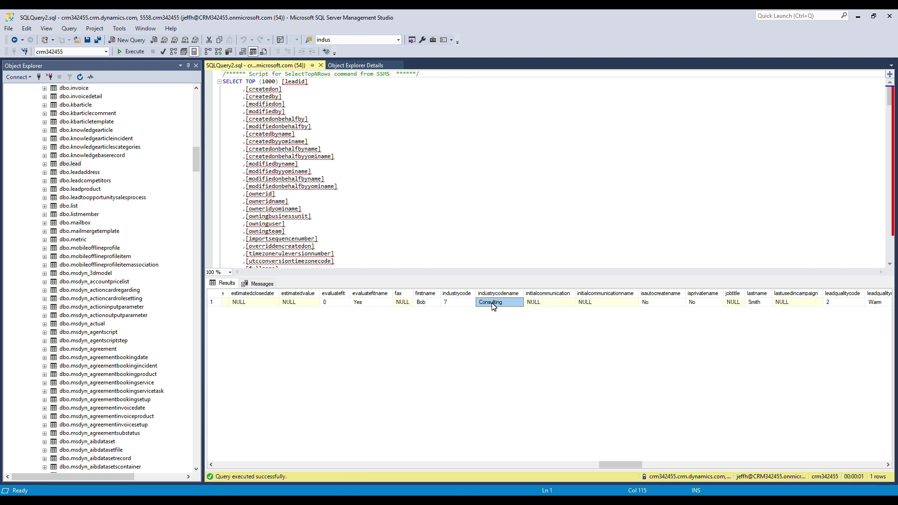
click(134, 501)
Step: Open make.powerapps.com in a new tab beside the Dynamics 365 leads list
click(52, 460)
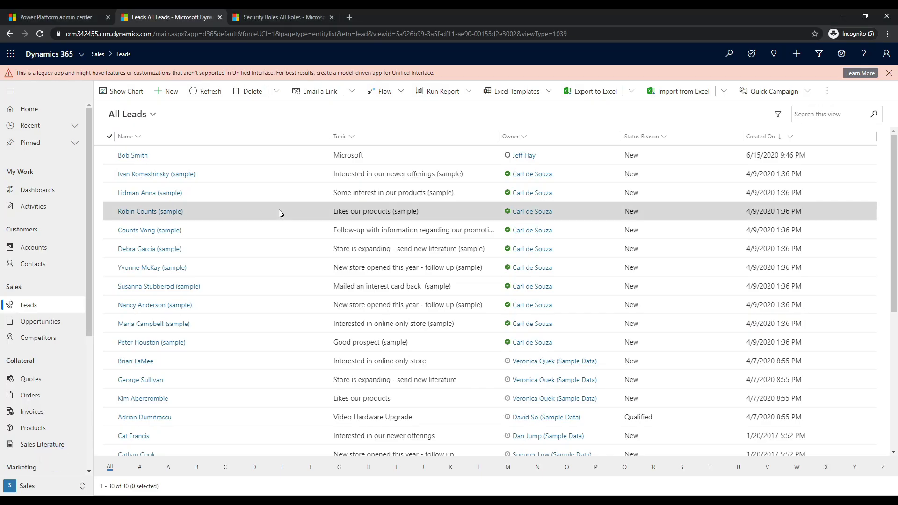
click(349, 17)
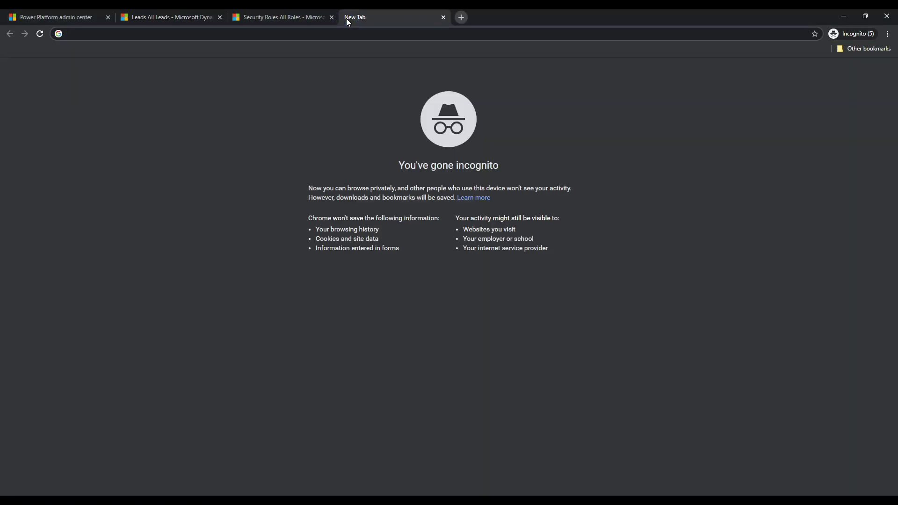
text(make.powerapps.com)
key(Return)
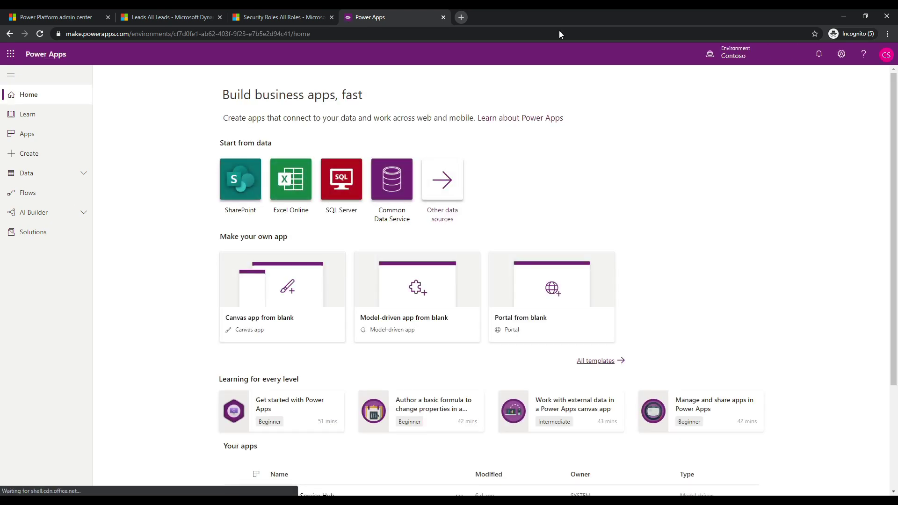
Step: Confirm the Contoso environment is active and open Data > Entities in Power Apps
click(723, 57)
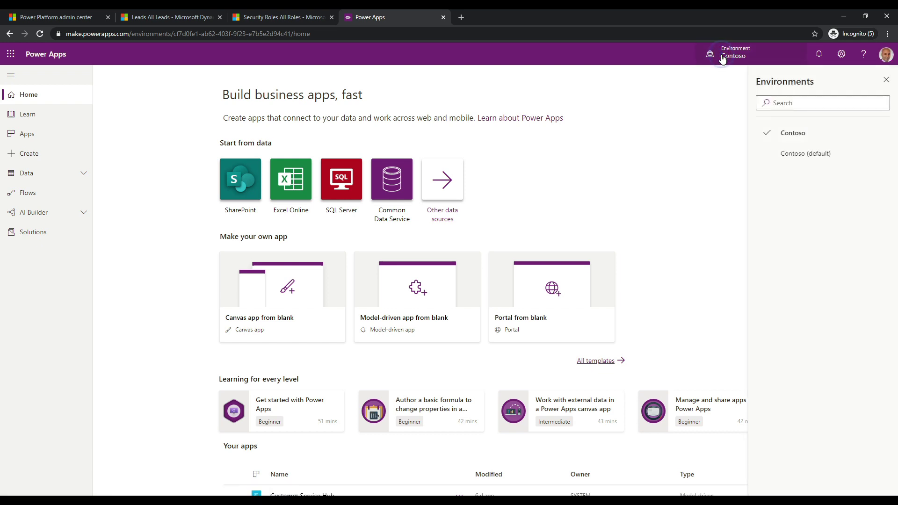
click(730, 53)
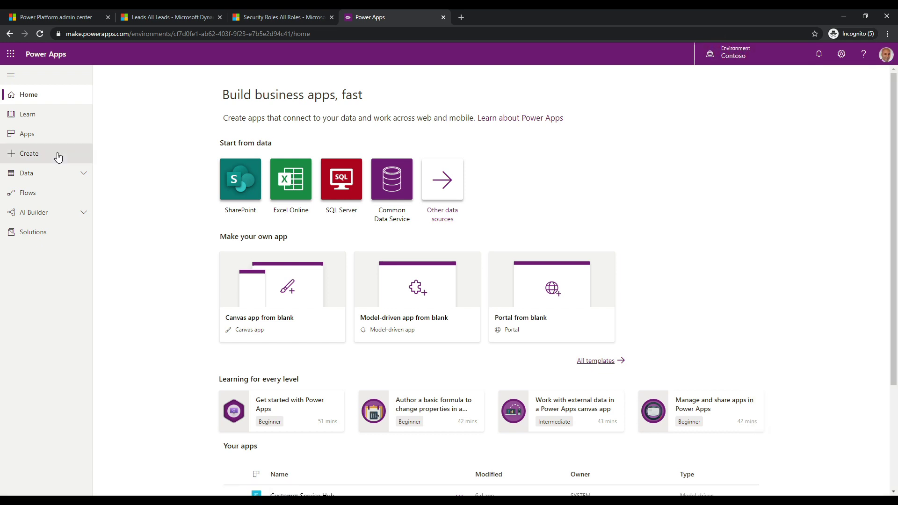
click(84, 173)
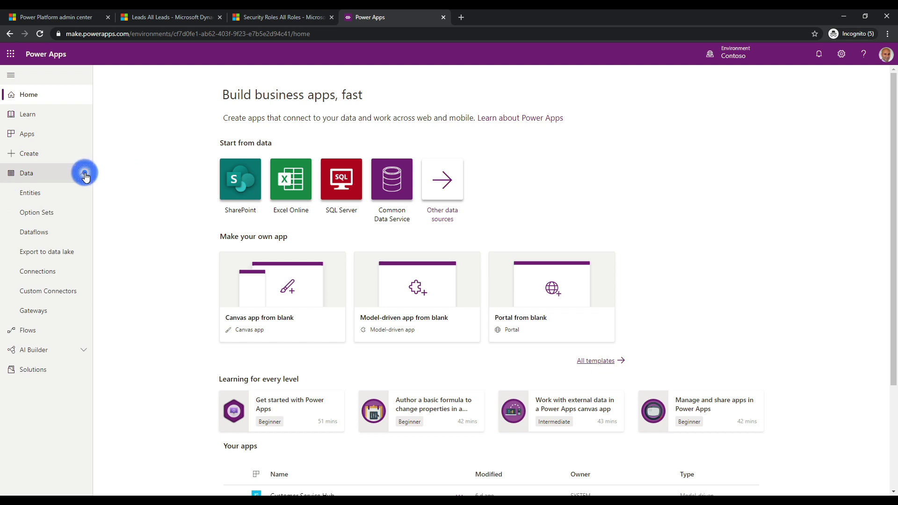
click(48, 200)
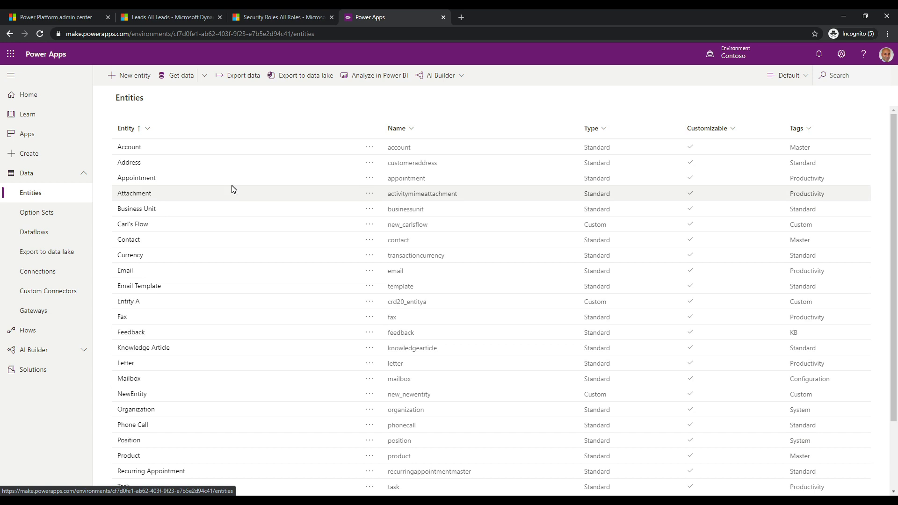
Step: Switch the entity view from Default to All and download the org08e255cc (1).pbids Power BI file
click(797, 76)
click(797, 76)
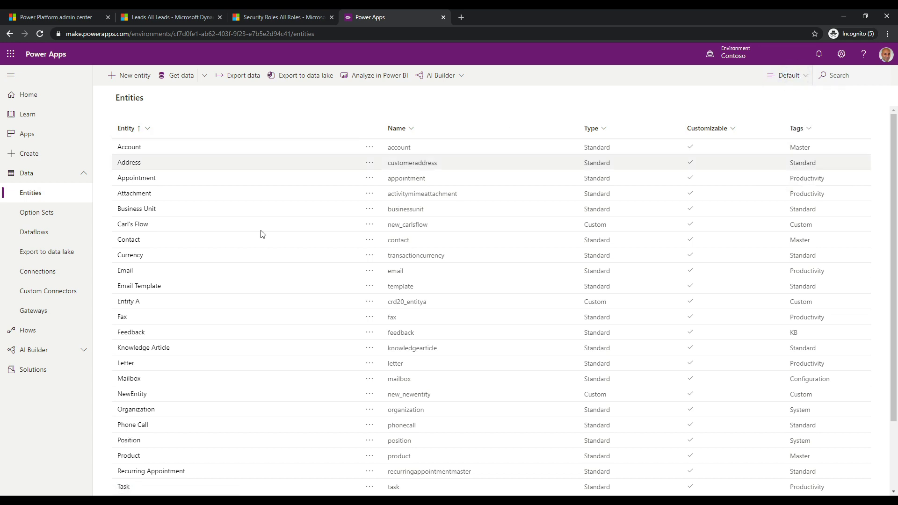
click(796, 76)
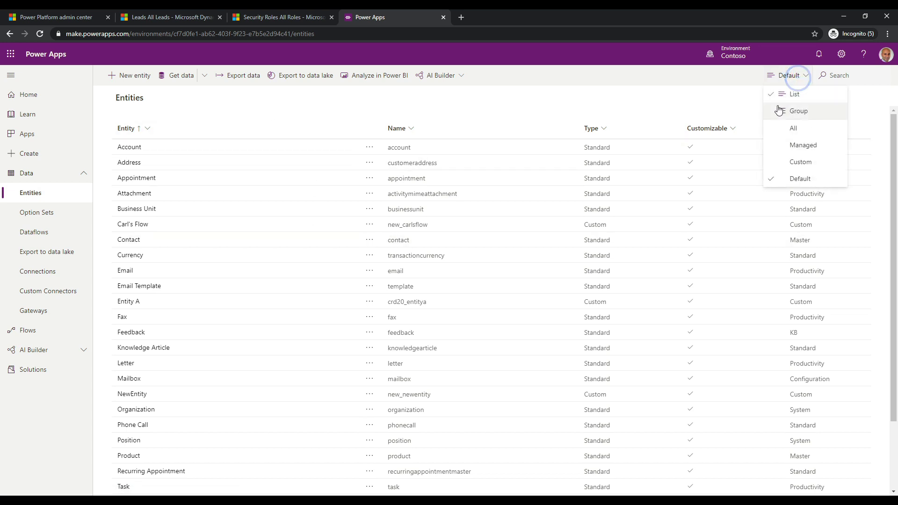
click(779, 129)
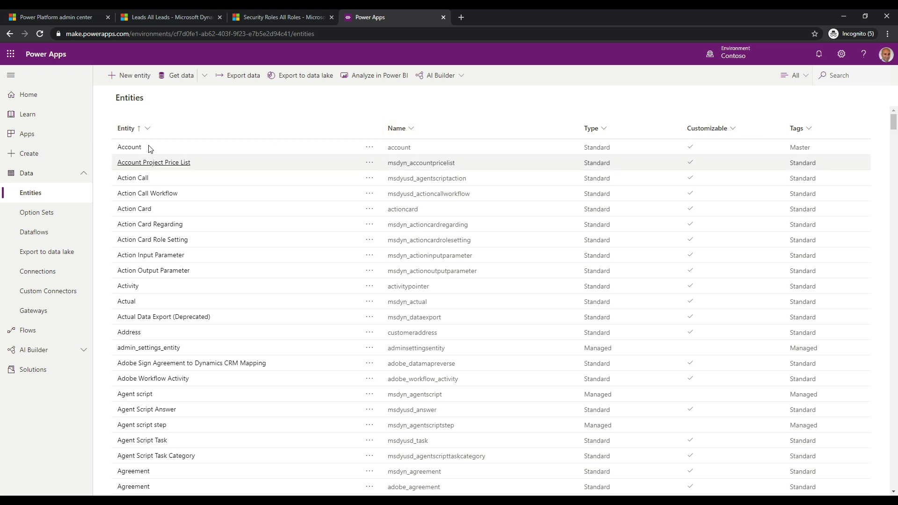
click(245, 110)
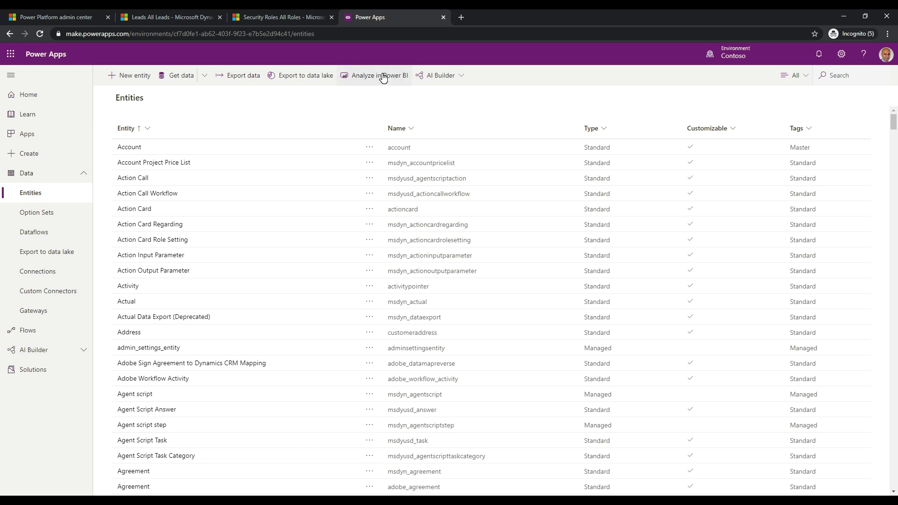
click(384, 78)
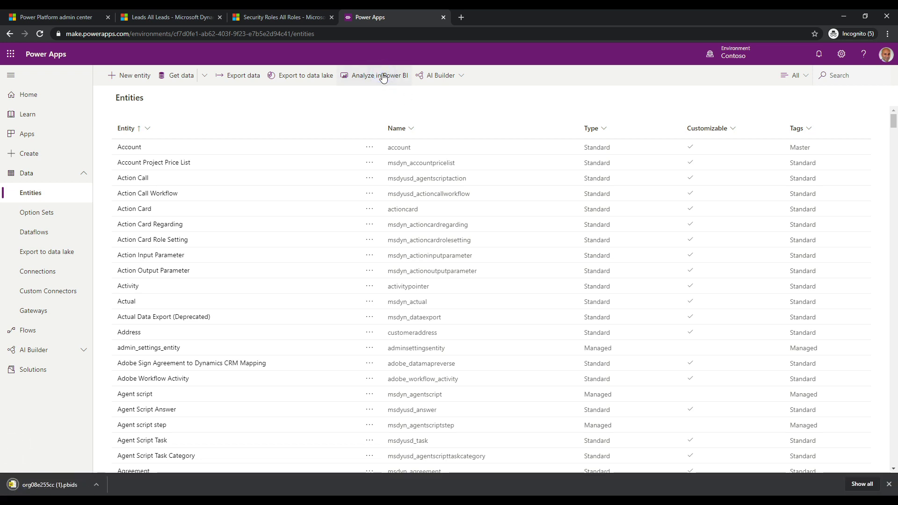
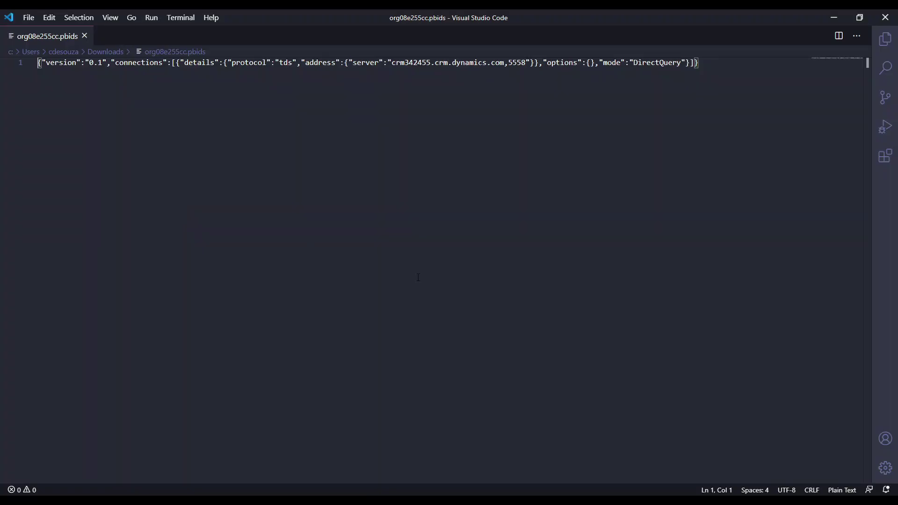
Step: Set the .pbids file's language mode to JSON and format it into indented lines
click(859, 490)
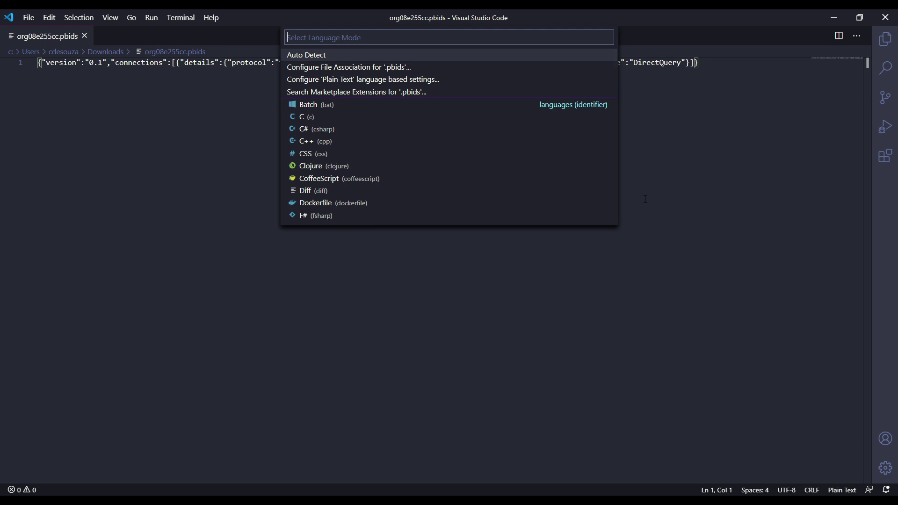
text(json)
click(304, 56)
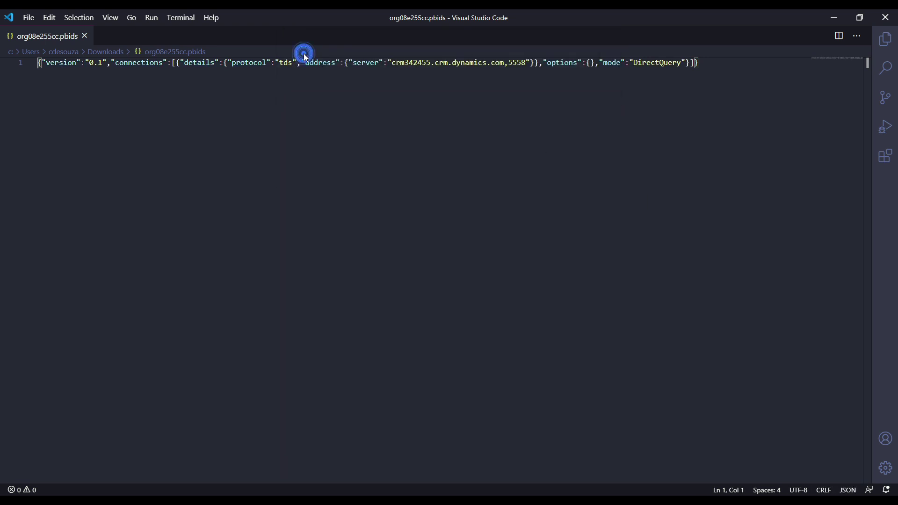
right_click(223, 76)
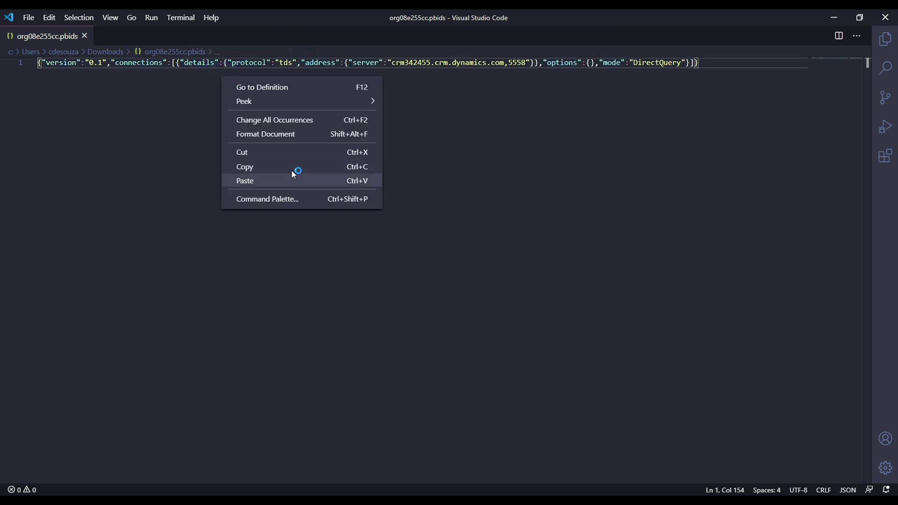
click(285, 133)
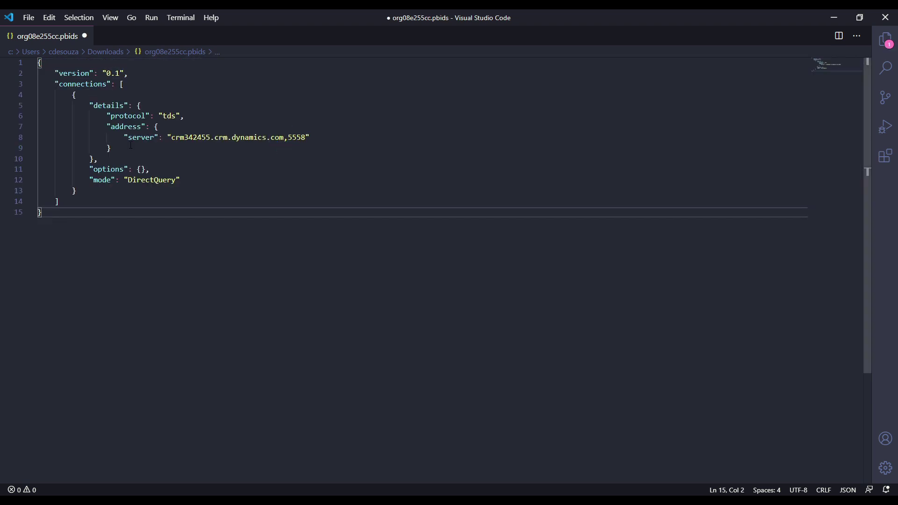
Step: Highlight the tds protocol, server host name, 5558 port and DirectQuery mode values
drag(162, 115, 181, 116)
click(160, 116)
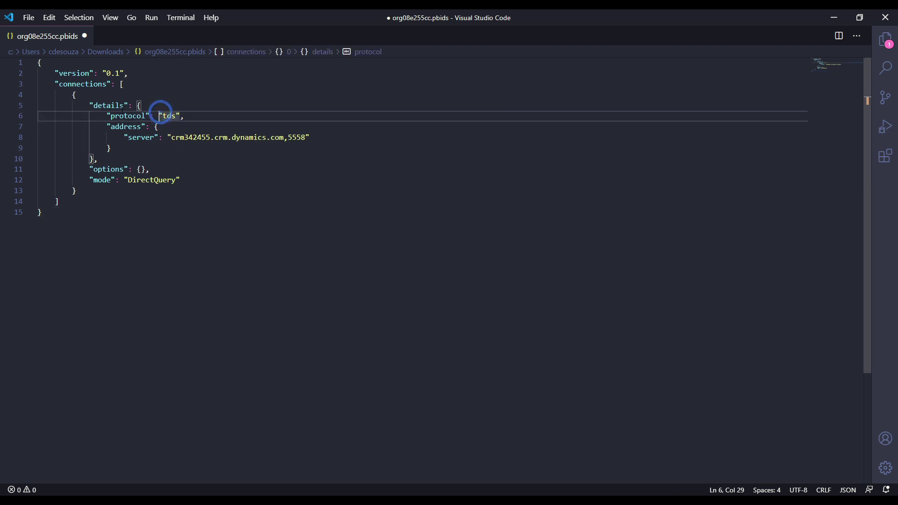
click(149, 141)
drag(171, 139, 285, 141)
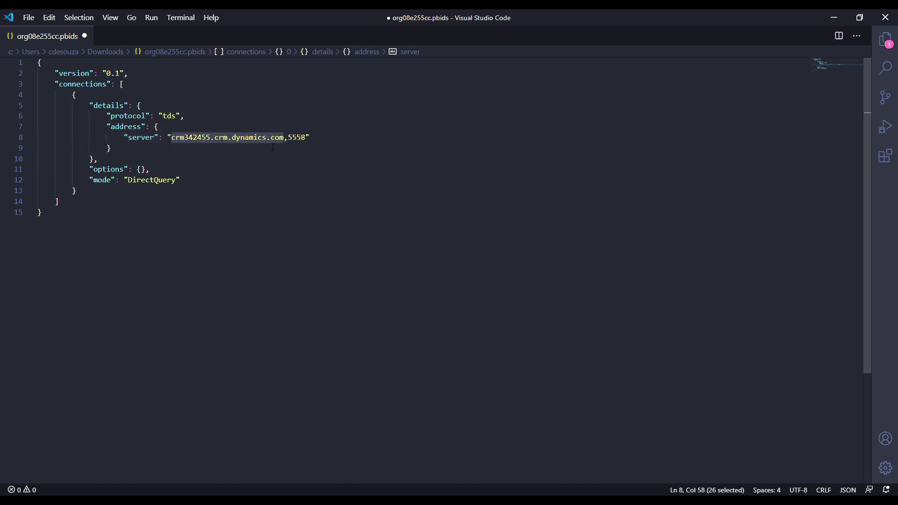
click(308, 139)
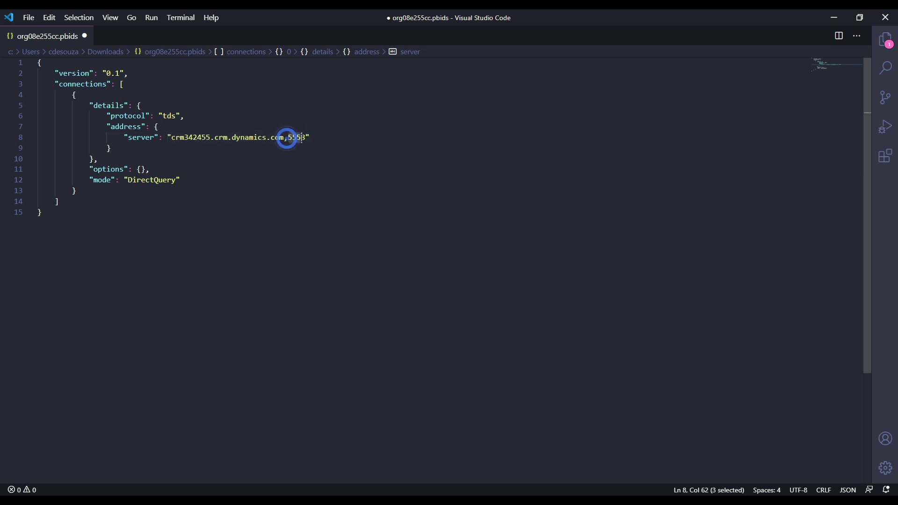
drag(289, 139, 306, 138)
drag(130, 180, 177, 183)
click(177, 182)
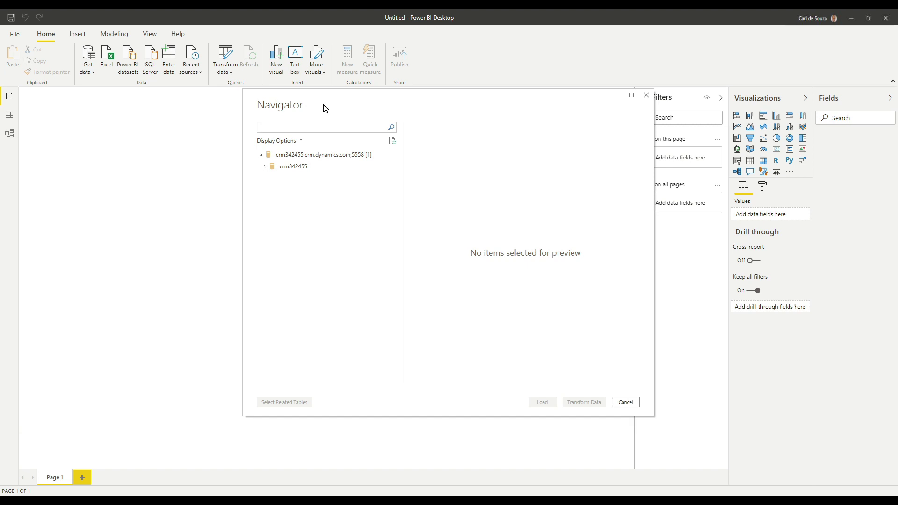
Step: Expand crm342455, search the tables for 'lead' and tick the lead table
click(265, 167)
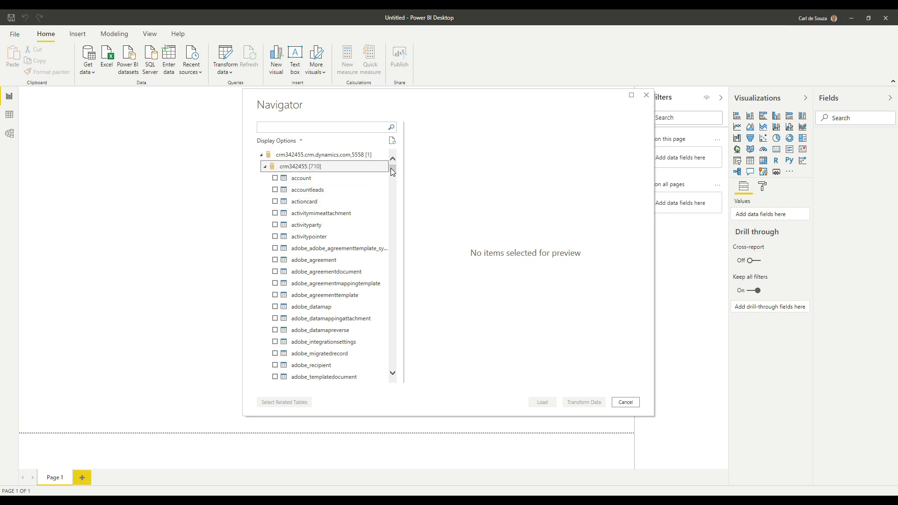
mouse_move(392, 168)
mouse_down()
mouse_move(392, 182)
mouse_move(395, 169)
mouse_up()
click(328, 127)
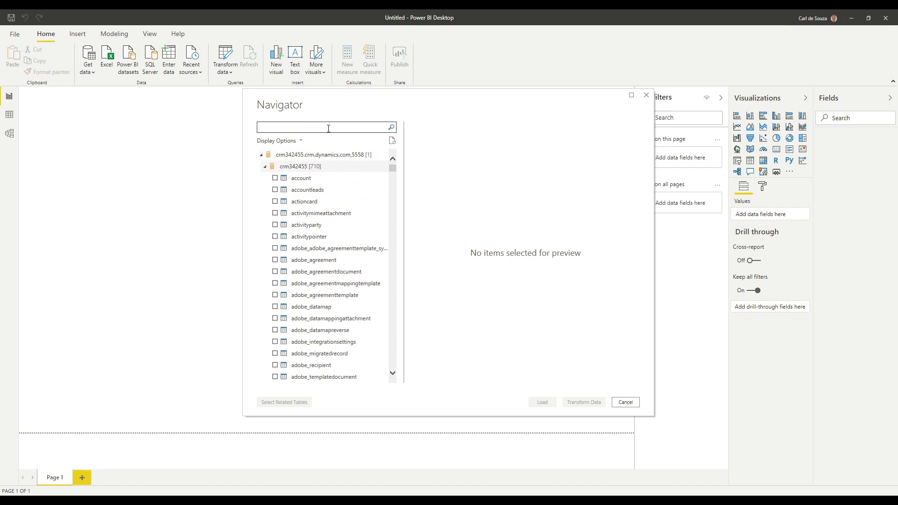
text(leads)
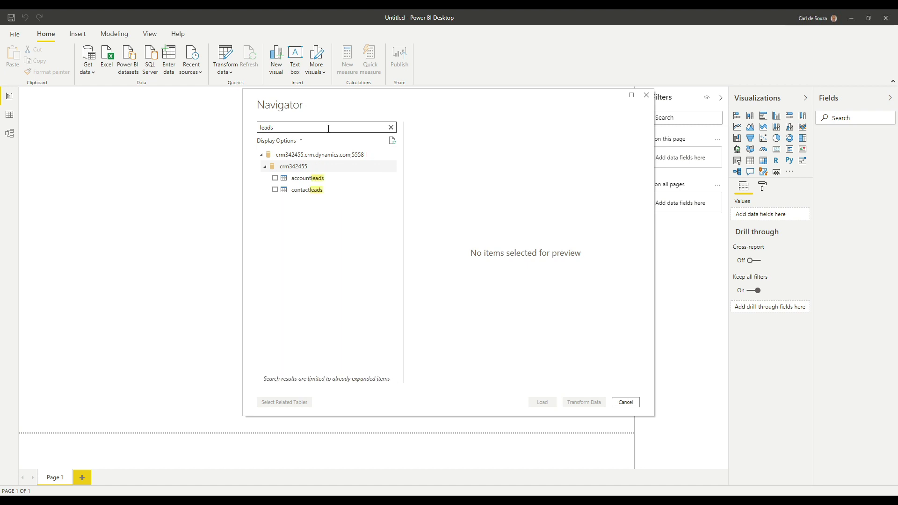
key(BackSpace)
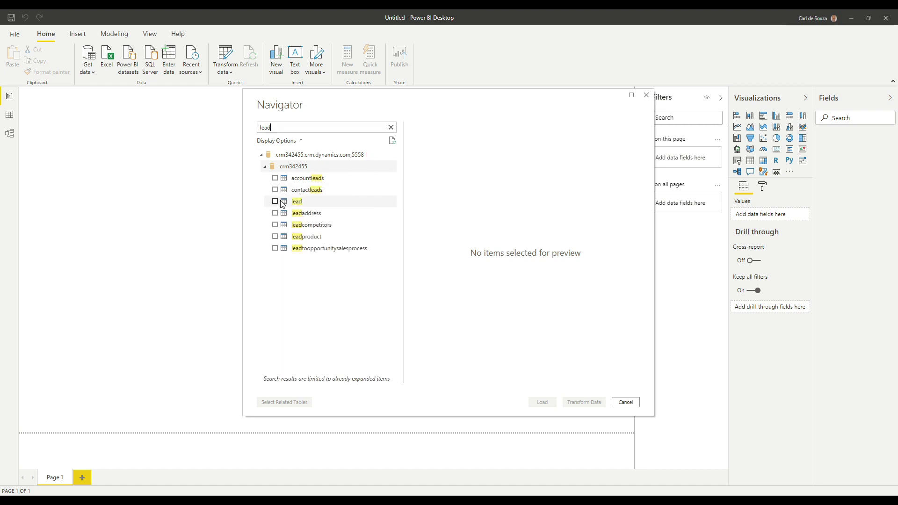
click(275, 201)
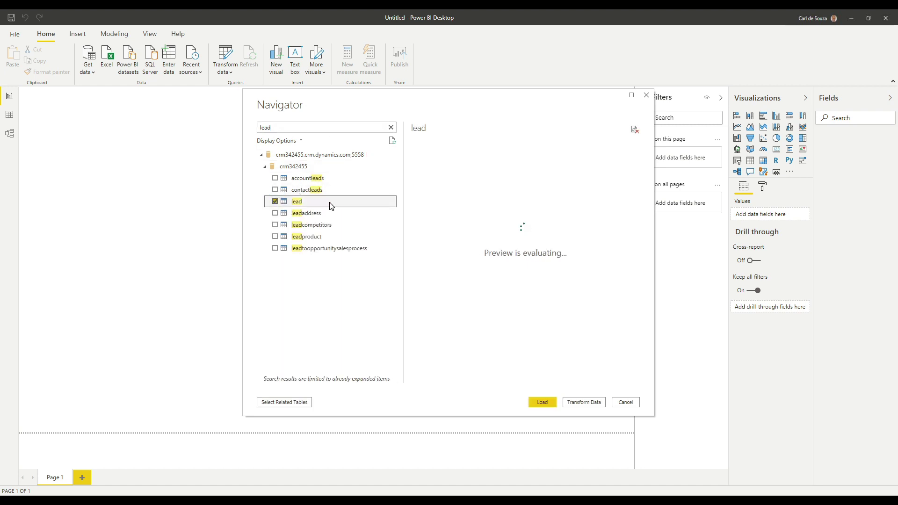
Step: Open the selected lead table in Transform Data for shaping
click(329, 322)
click(584, 403)
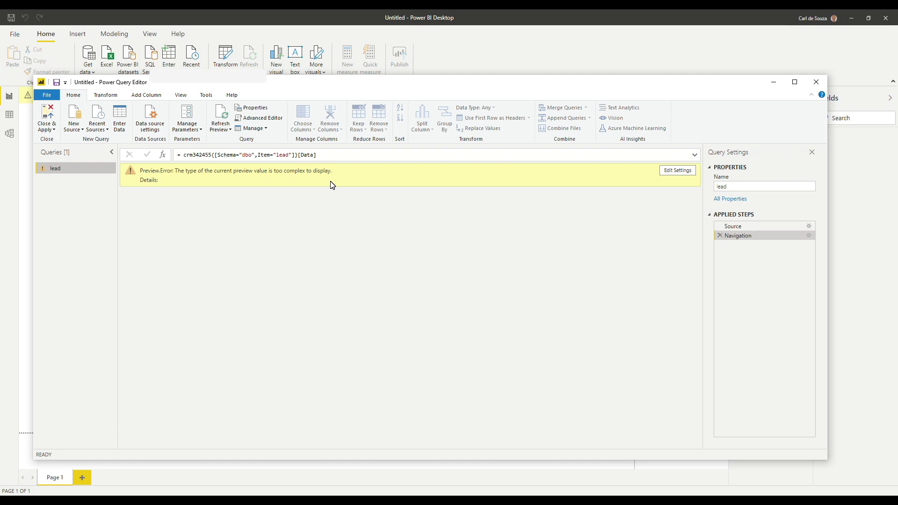
Step: Review the lead query's M code in Advanced Editor, then Close & Apply
click(275, 118)
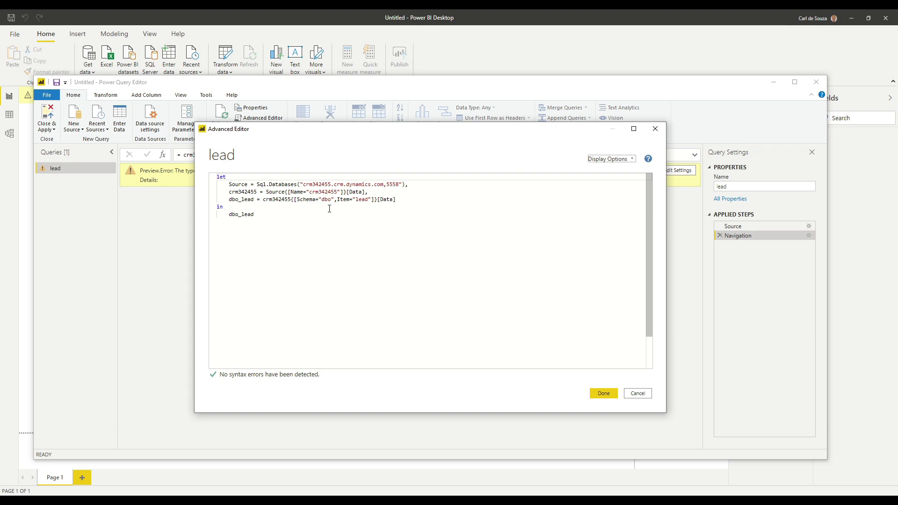
click(637, 394)
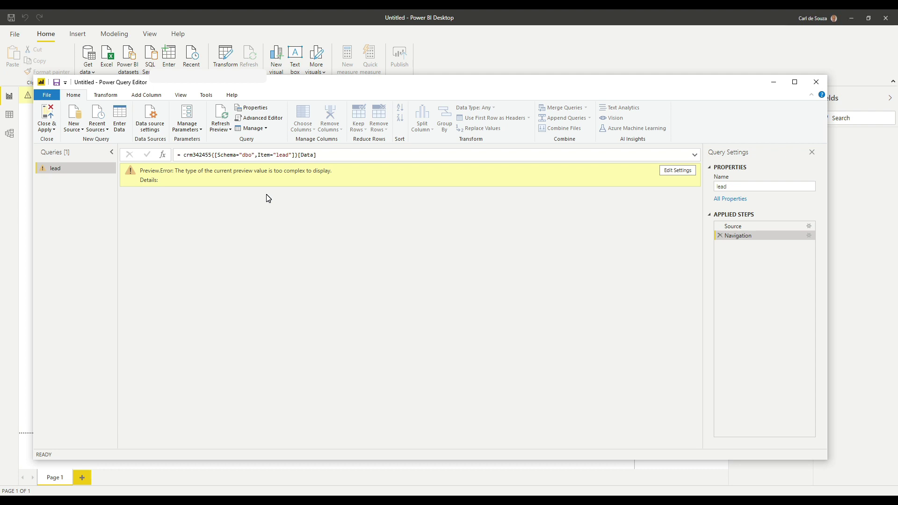
click(45, 115)
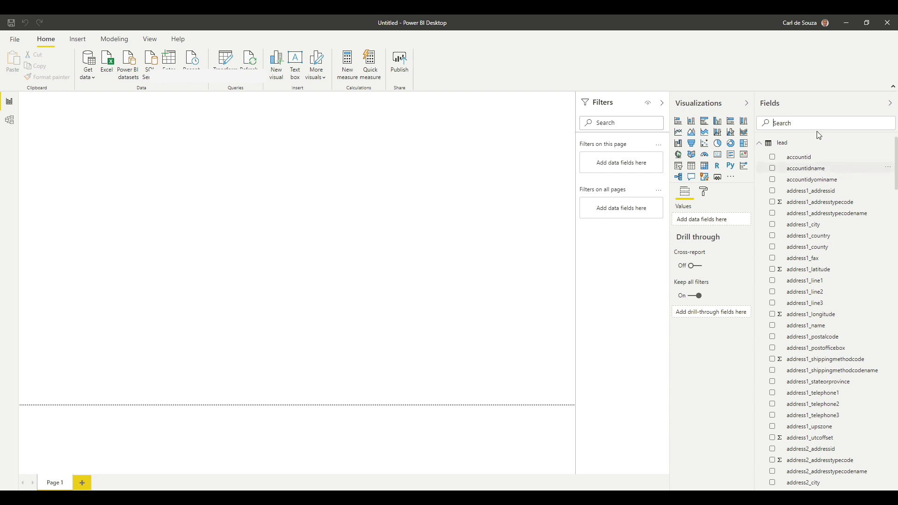
Step: Add the subject field as a table visual and enlarge it
mouse_move(788, 150)
text(subj)
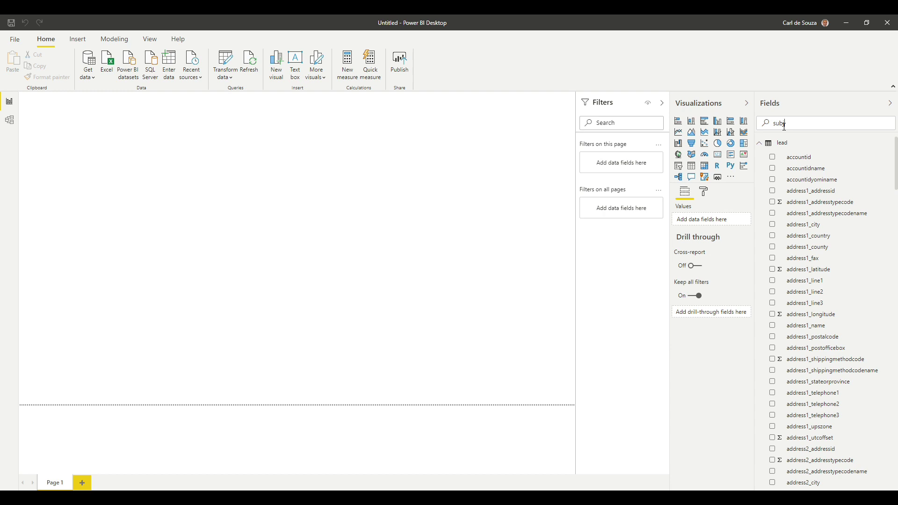
key(BackSpace)
key(BackSpace)
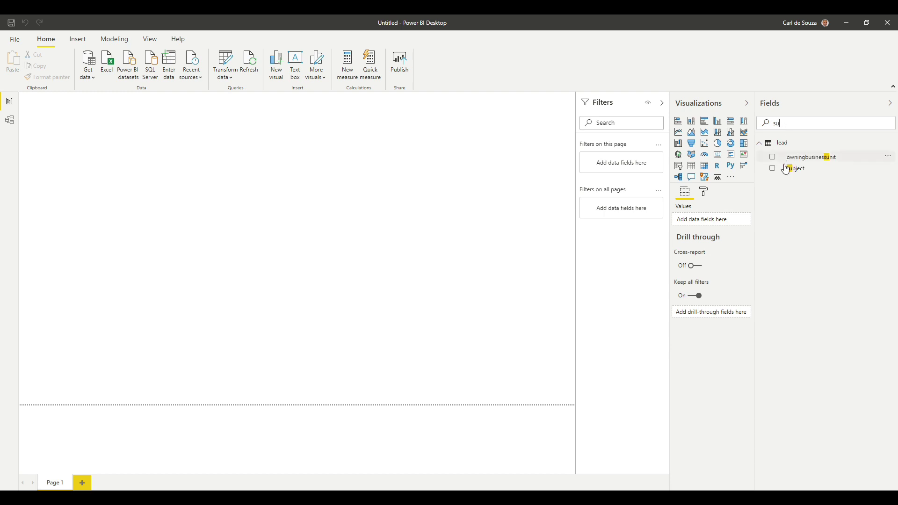
click(773, 169)
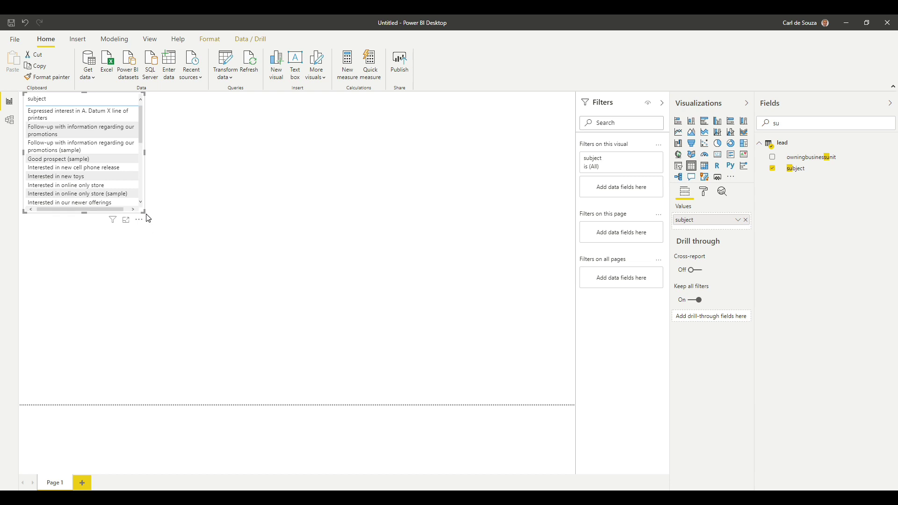
drag(143, 212, 230, 393)
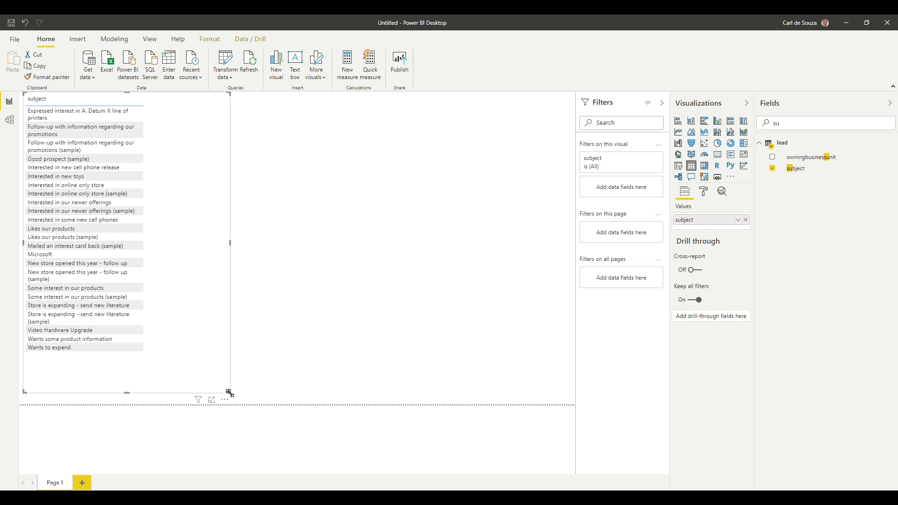
Step: Add revenue as a table column and widen the table to show full subjects
click(778, 122)
double_click(777, 123)
text(revenue)
click(773, 157)
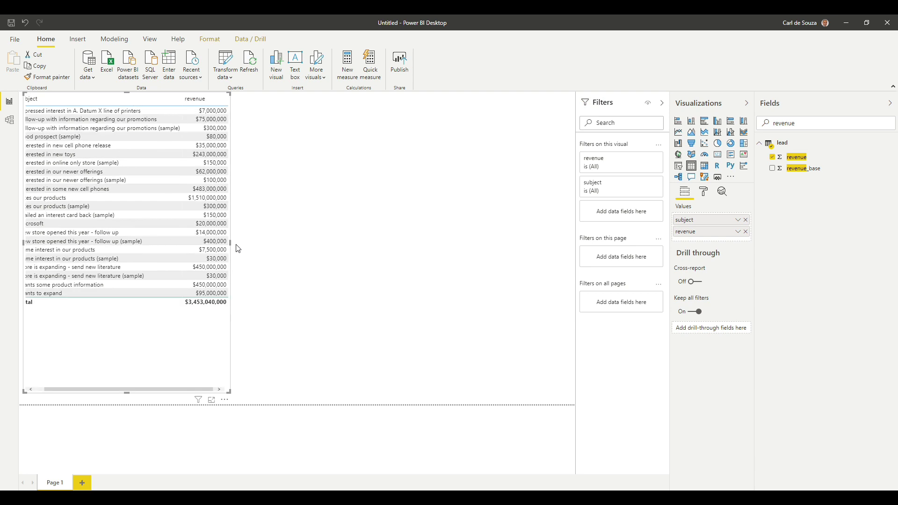
drag(230, 243, 311, 242)
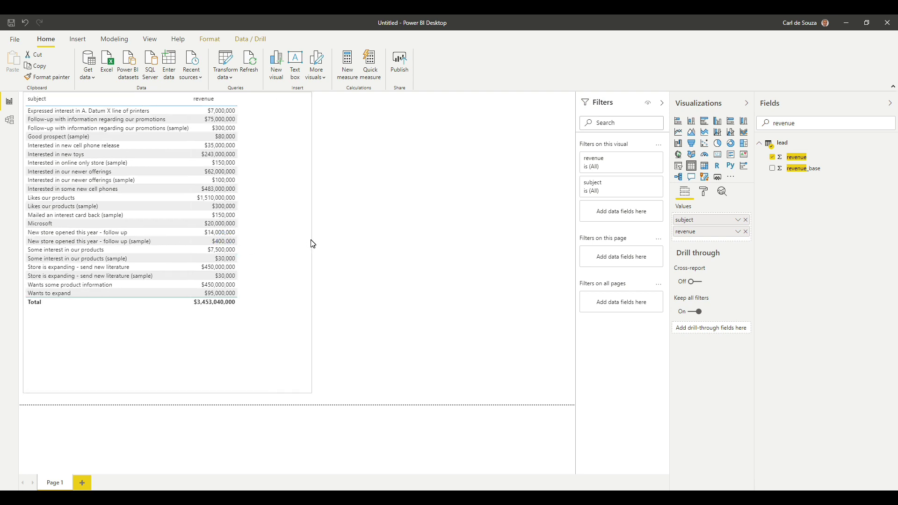
click(800, 123)
drag(784, 124, 769, 128)
Step: Add industrycodename and the transaction currency name columns to the table, widening it
text(indur)
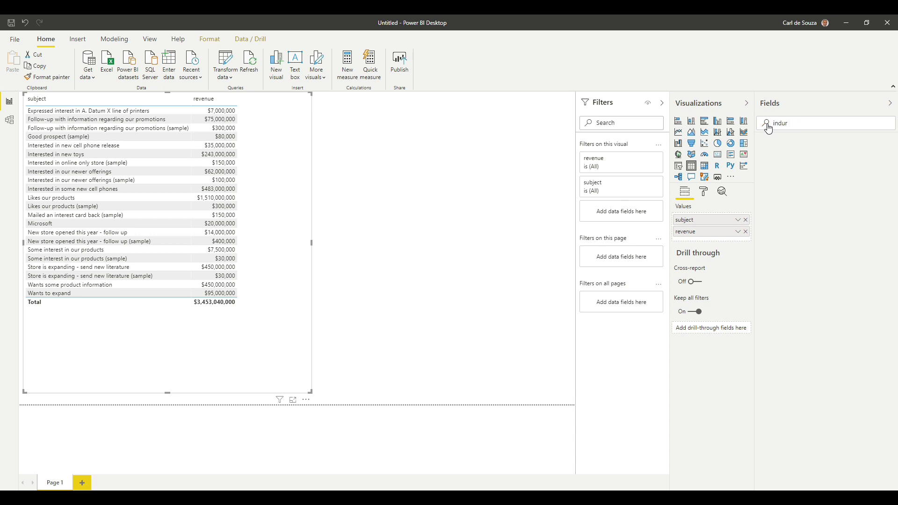
key(BackSpace)
text(s)
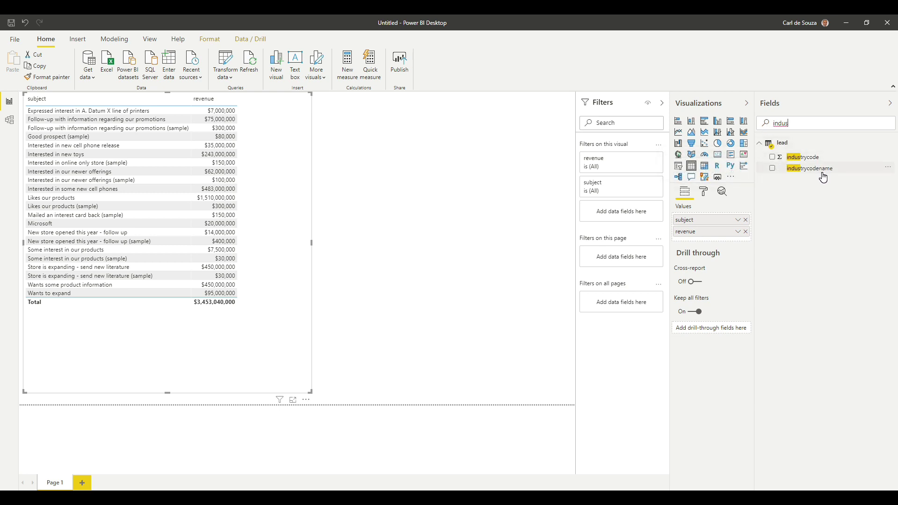
click(774, 169)
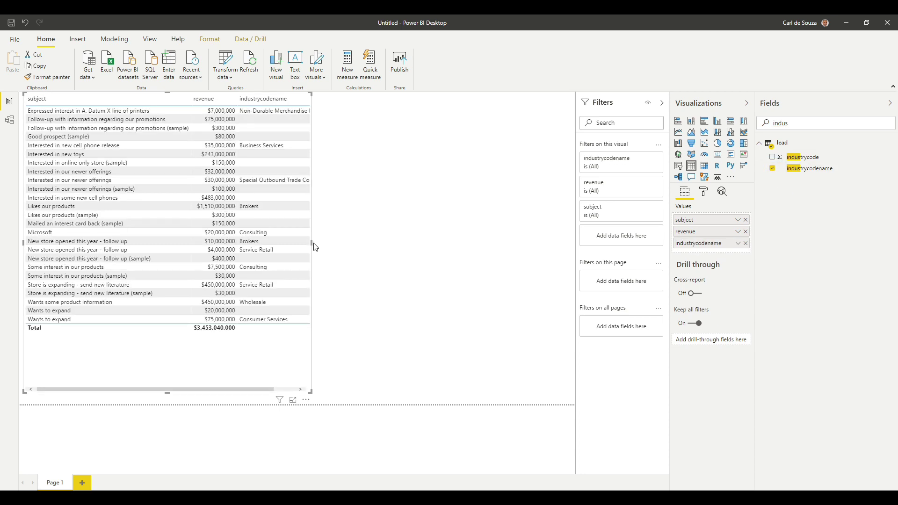
drag(312, 243, 453, 253)
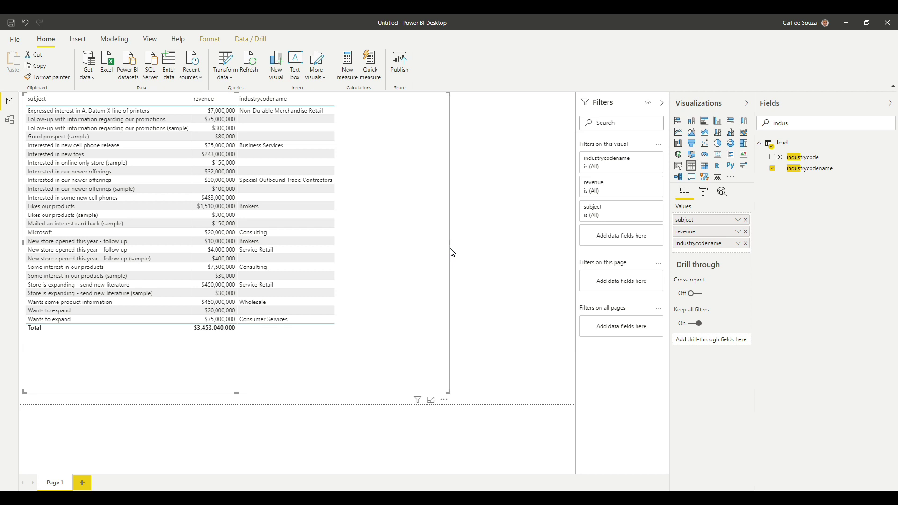
double_click(798, 124)
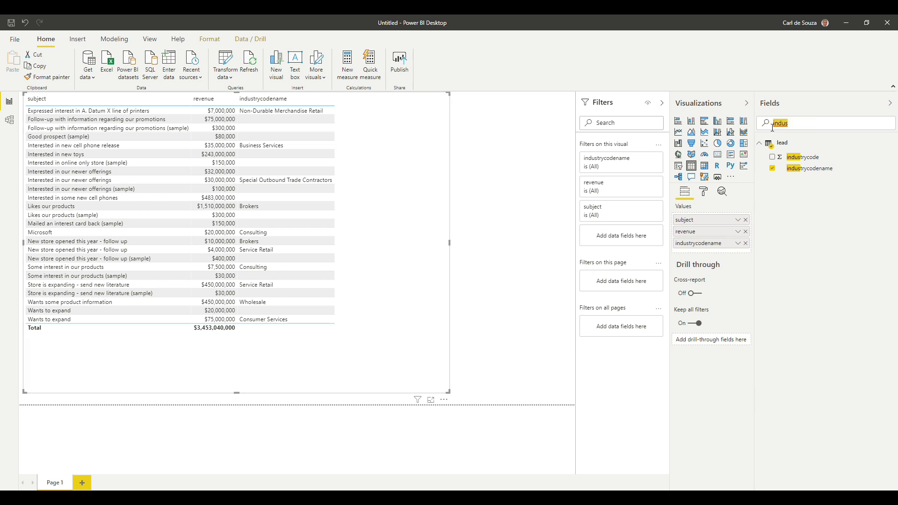
text(currency)
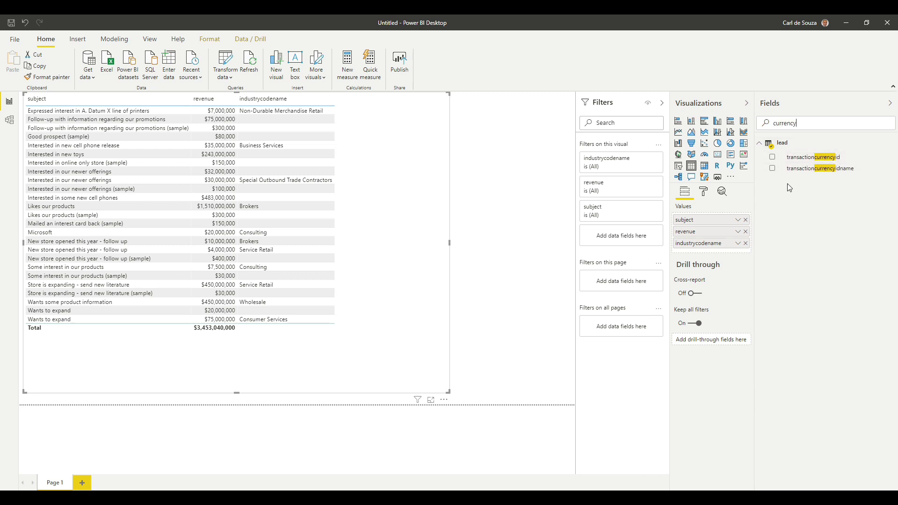
click(772, 168)
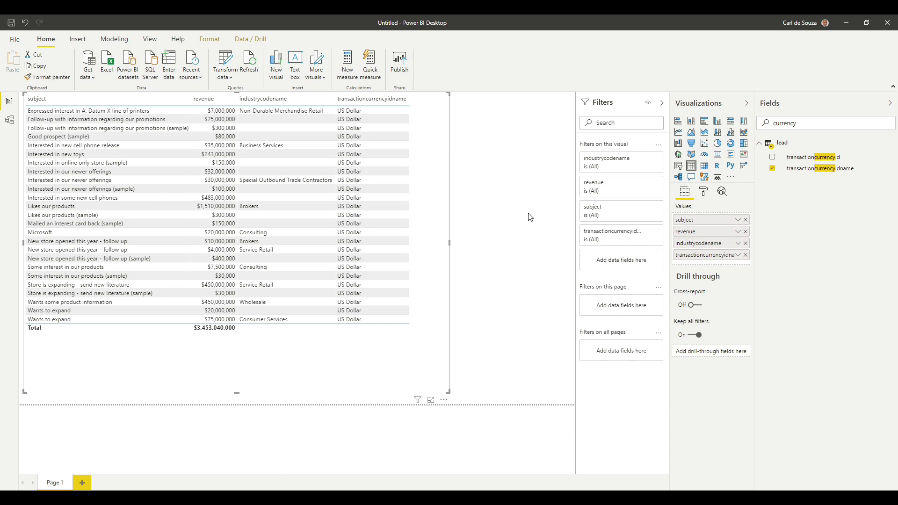
Step: Save the report as Leads and publish it to My workspace
click(404, 68)
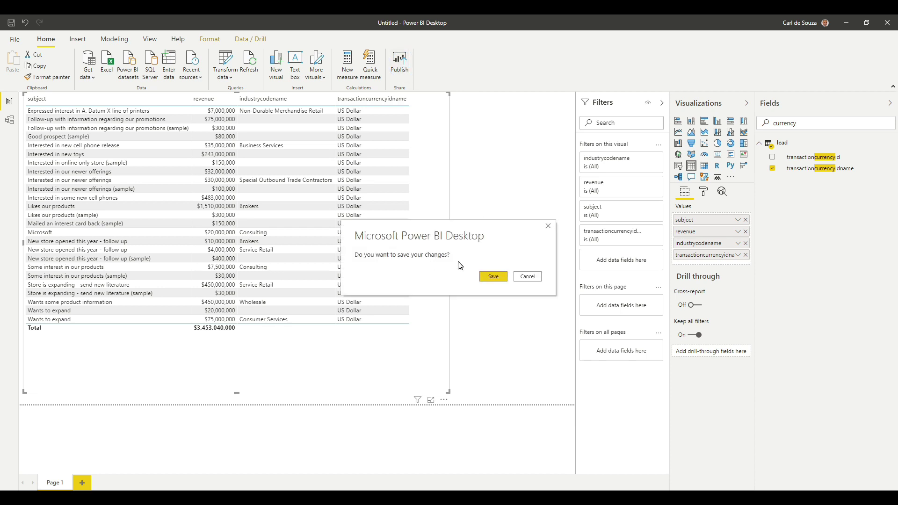
click(499, 280)
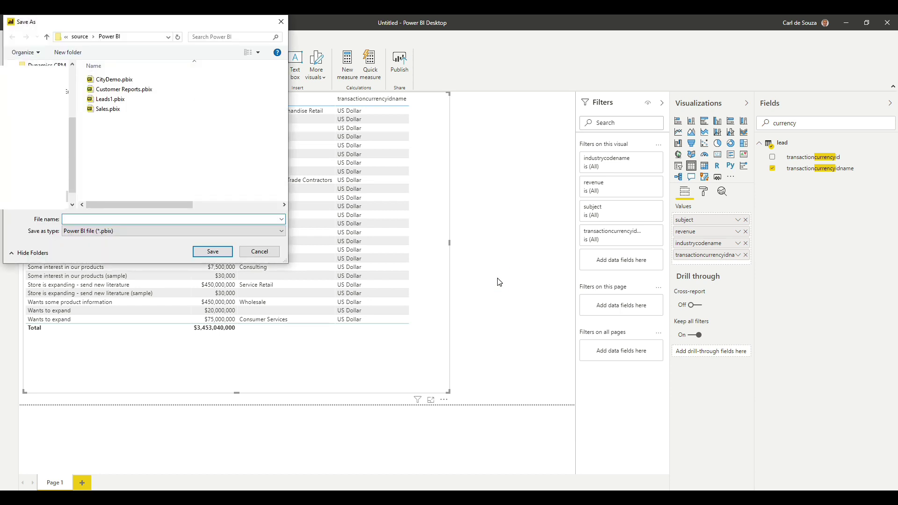
text(Leads1)
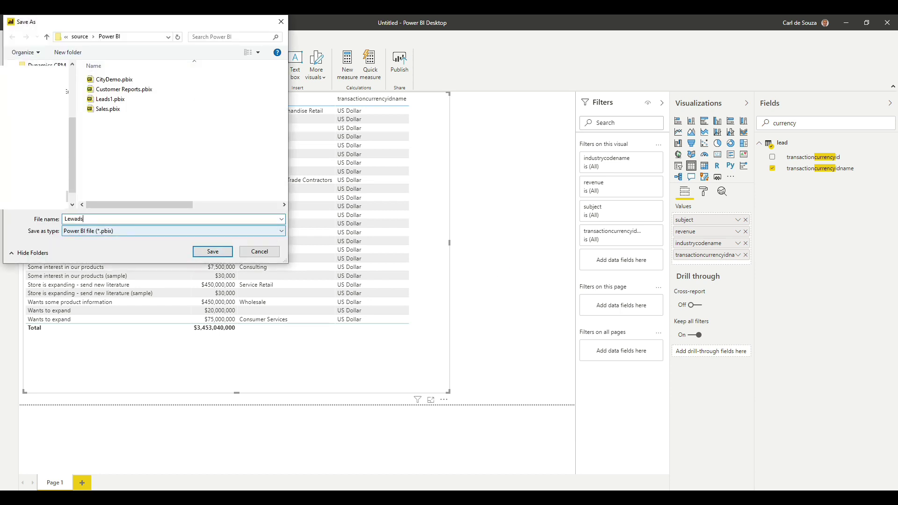
key(BackSpace)
key(BackSpace)
key(BackSpace)
key(BackSpace)
text(ads)
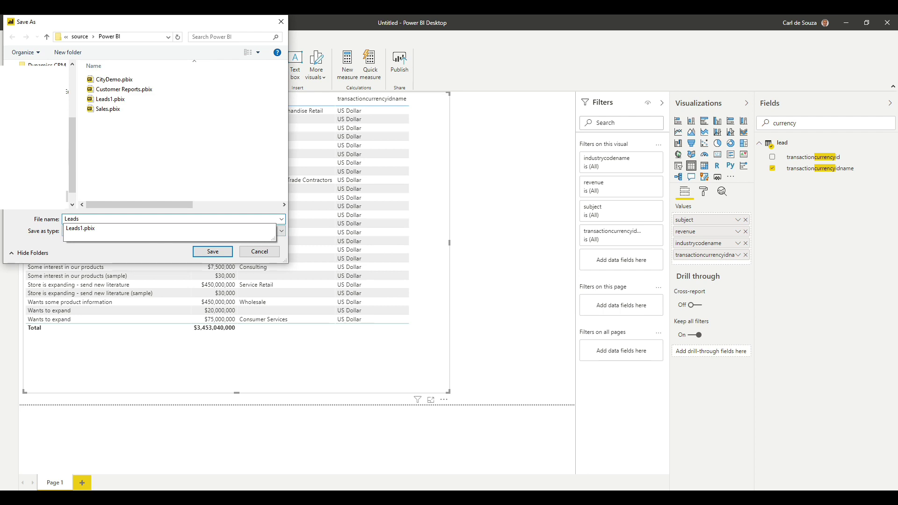
click(155, 193)
click(213, 252)
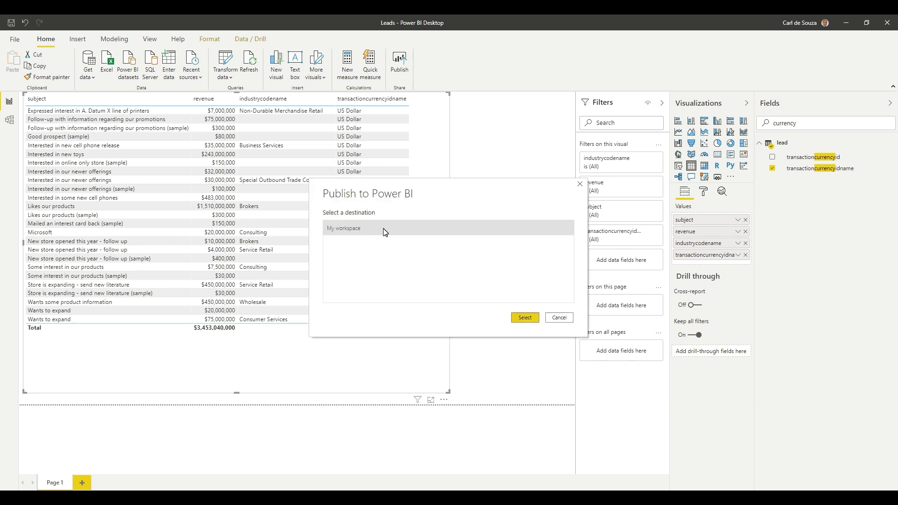
click(525, 318)
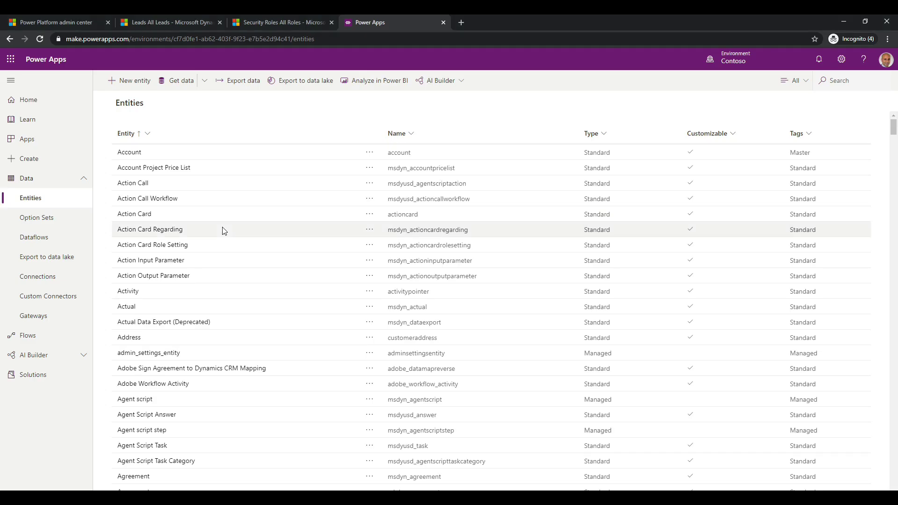
Step: Go to powerbi in a new browser tab
click(465, 23)
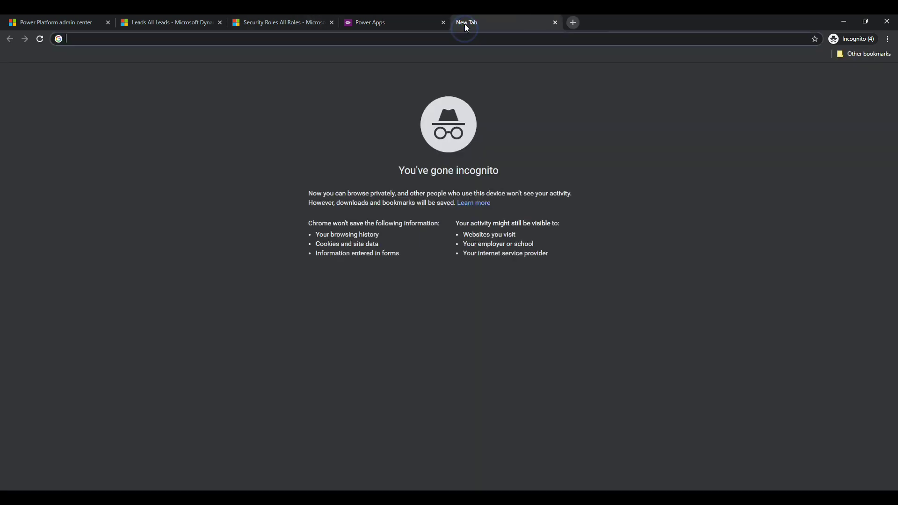
text(powerbi)
key(Return)
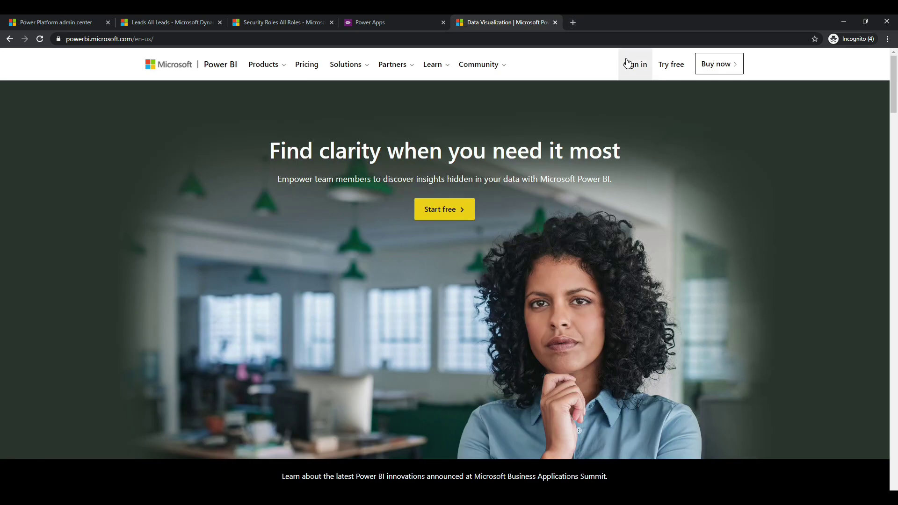
Step: Sign in, expand My workspace and open the Leads report
click(629, 64)
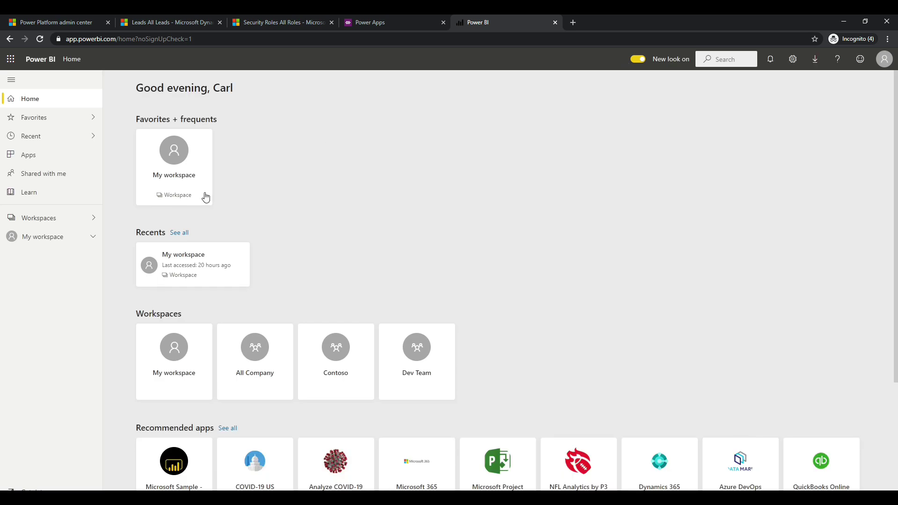
click(97, 241)
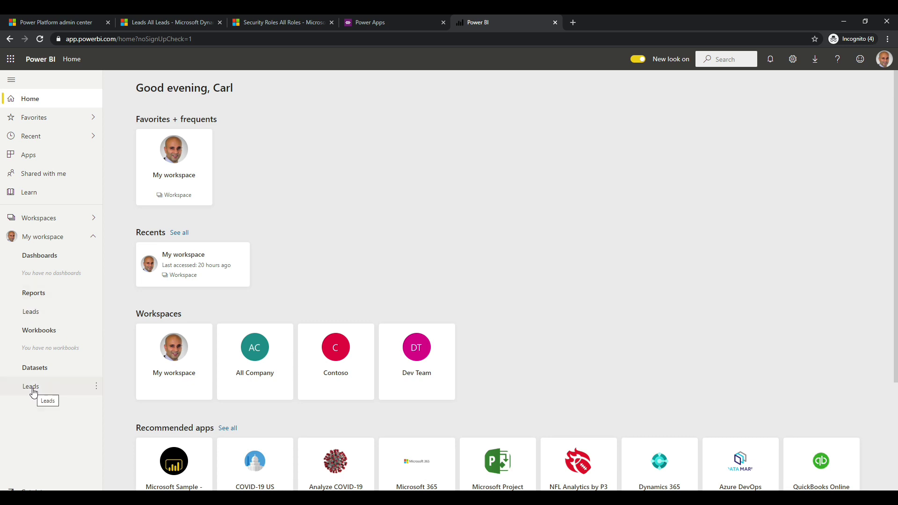
click(46, 317)
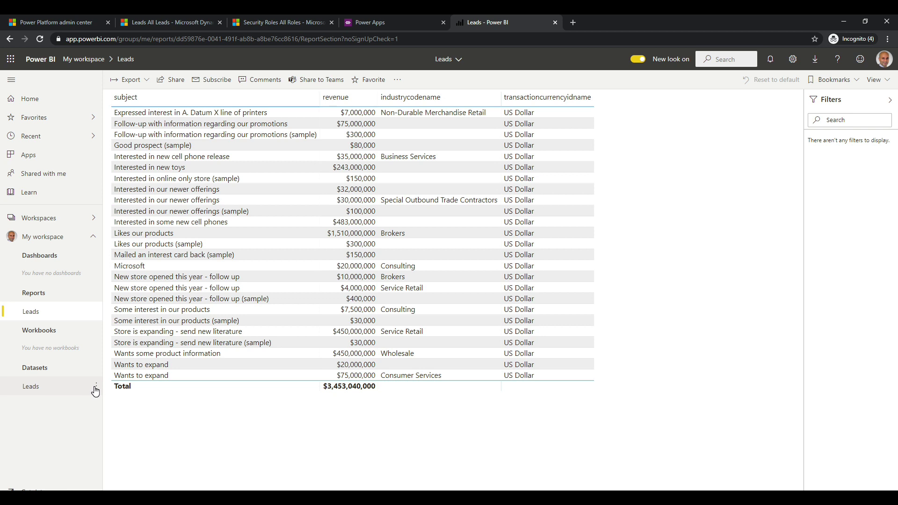
Step: Check the Leads dataset's data source credentials use OAuth2, then cancel without changes
click(96, 387)
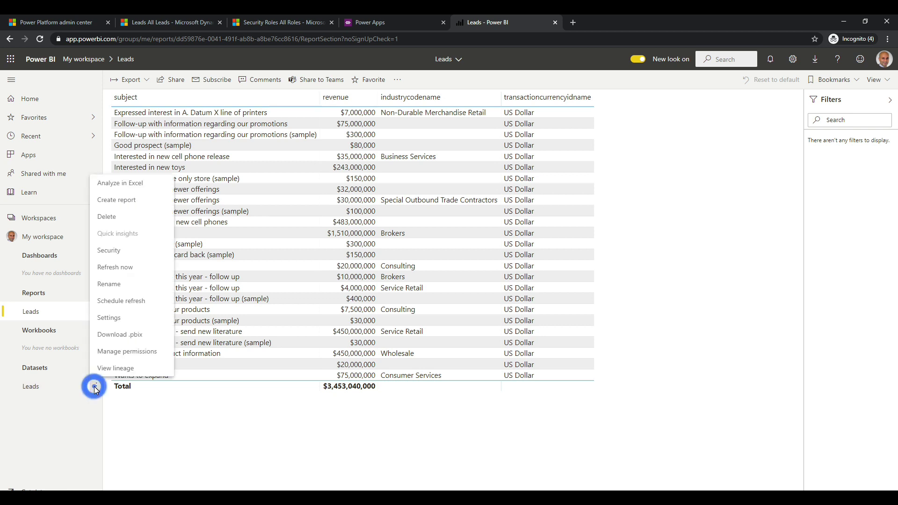
click(121, 318)
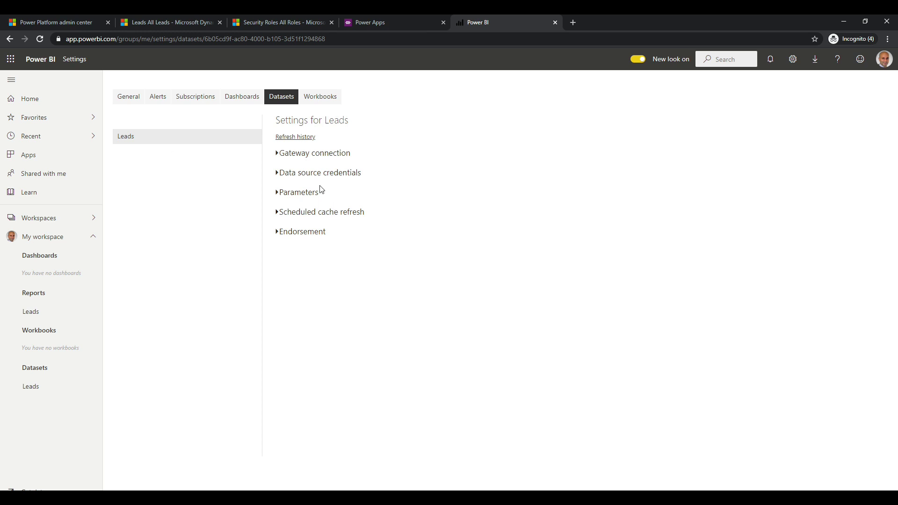
click(316, 177)
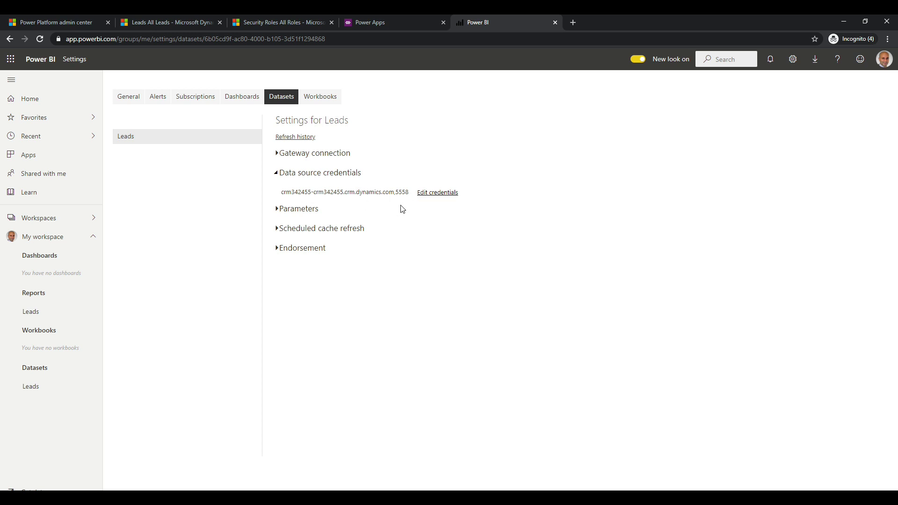
click(429, 198)
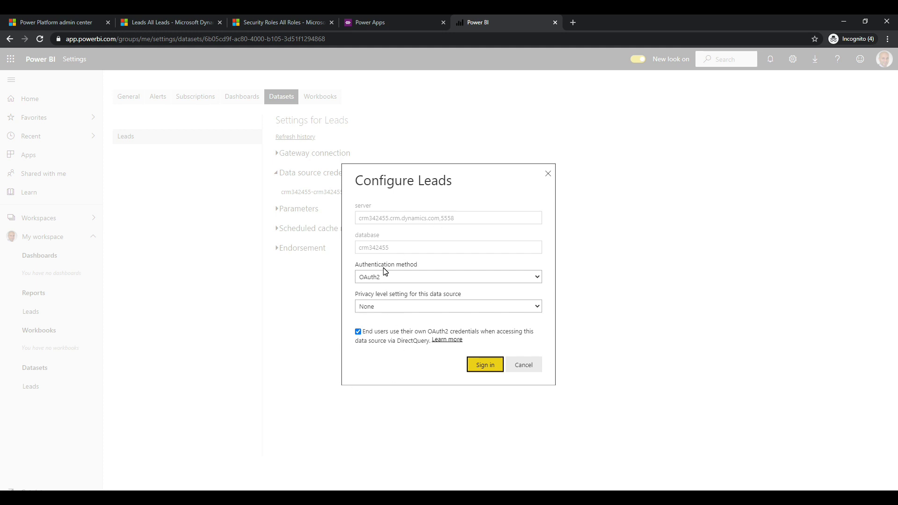
click(479, 279)
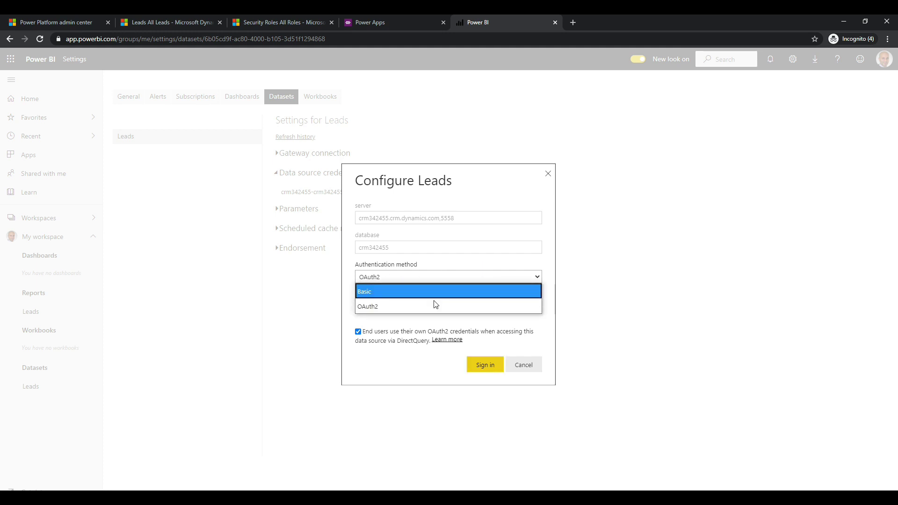
click(546, 279)
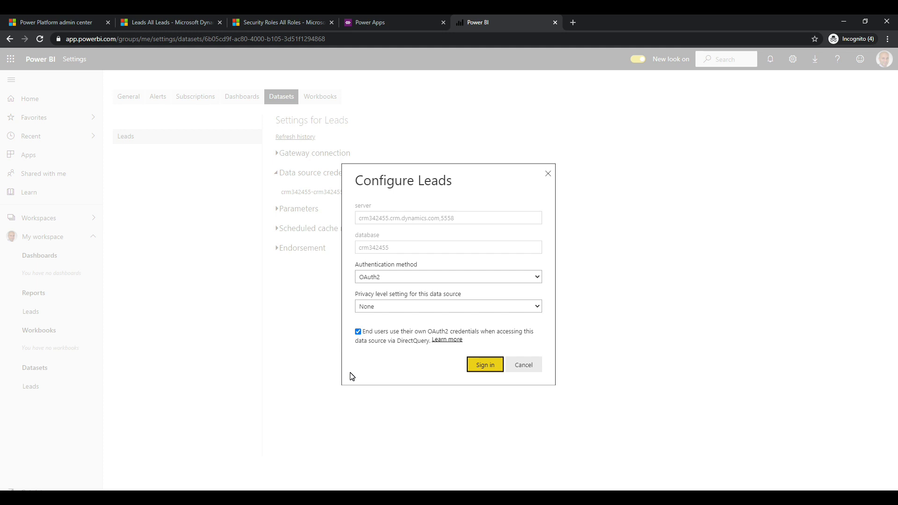
click(523, 365)
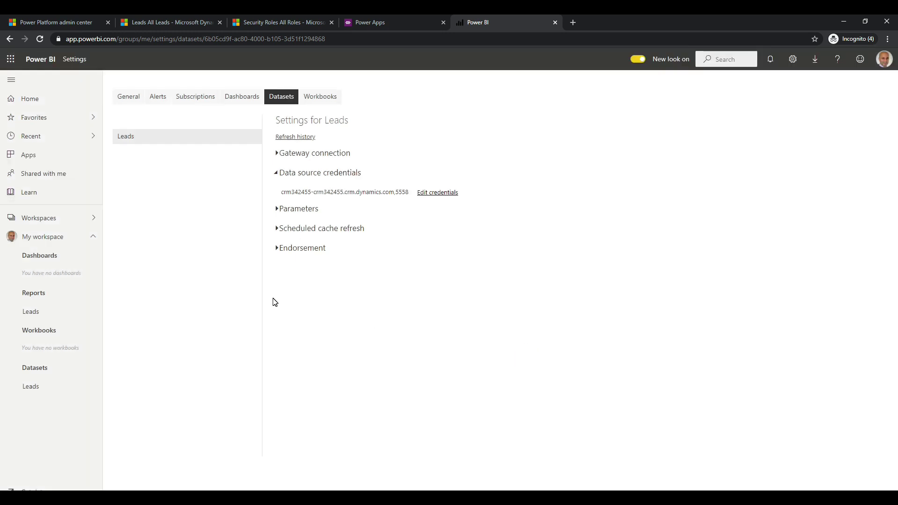
Step: Share the Leads report with the sales user and switch to the Dynamics 365 leads window
click(40, 316)
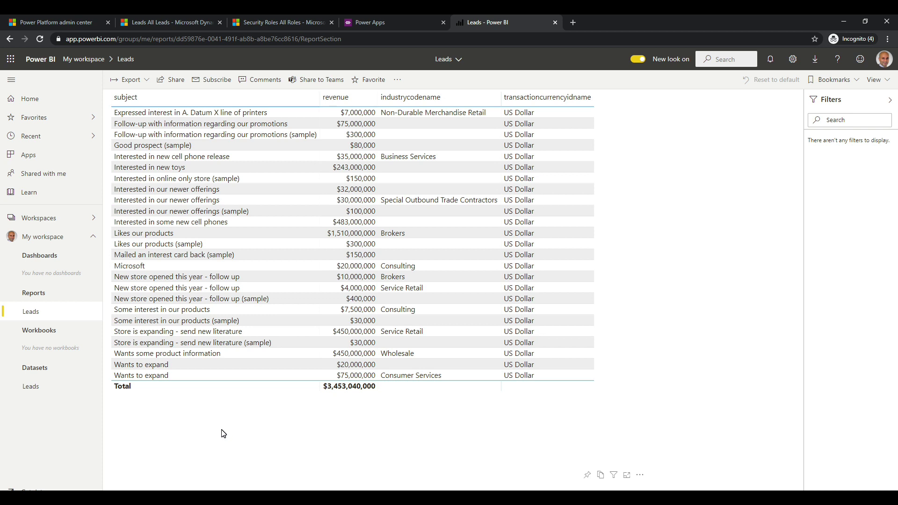
click(171, 82)
text(jeff)
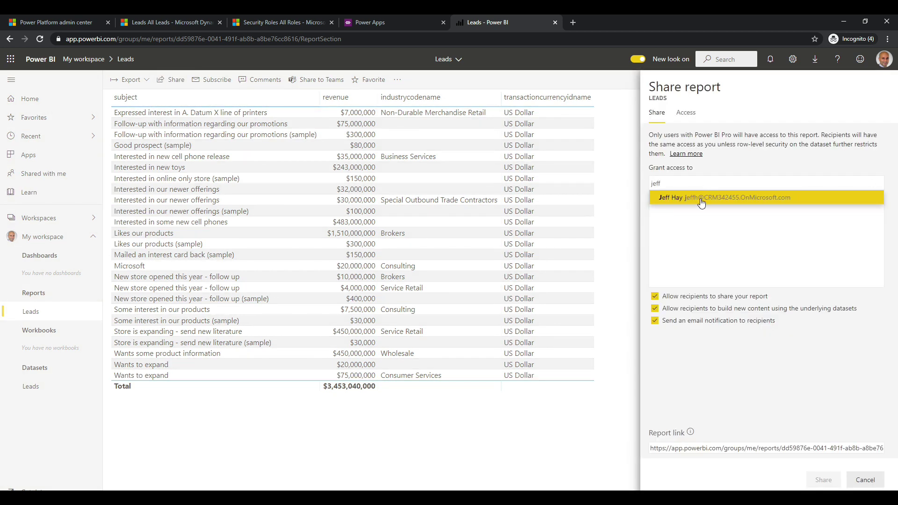
click(701, 199)
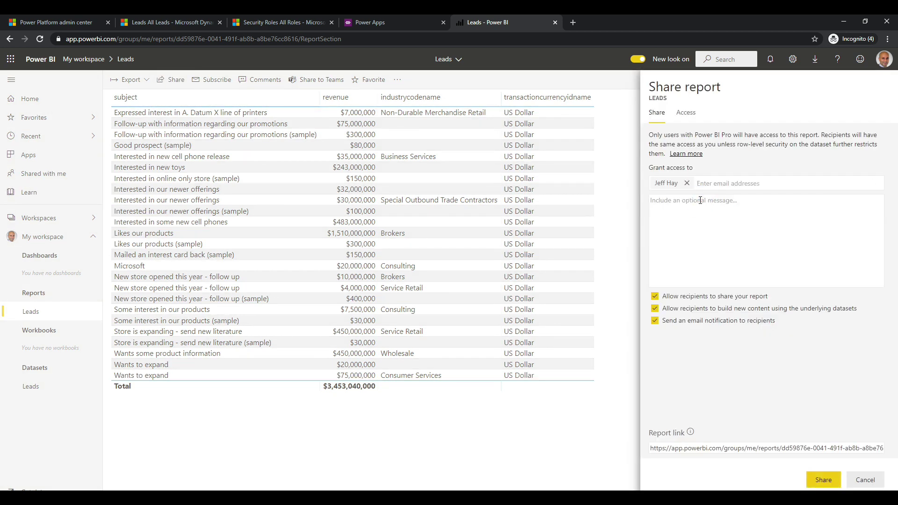
click(817, 481)
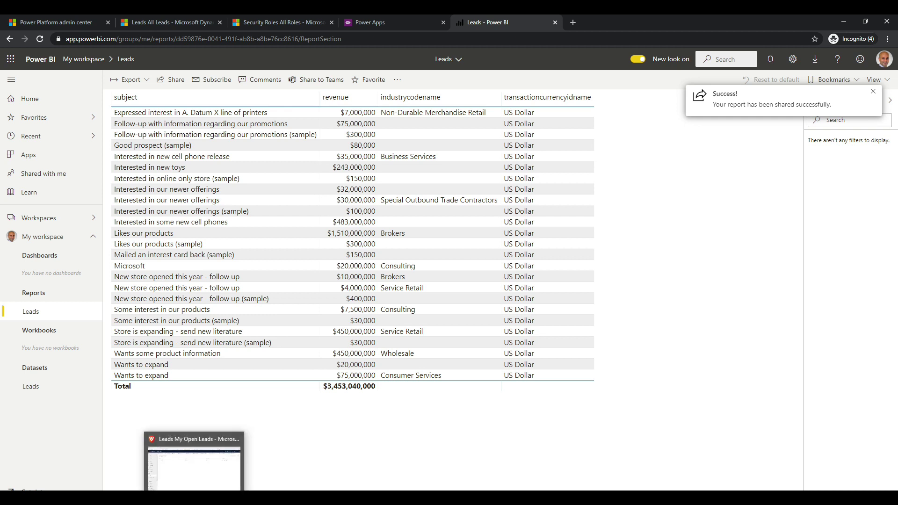
click(187, 453)
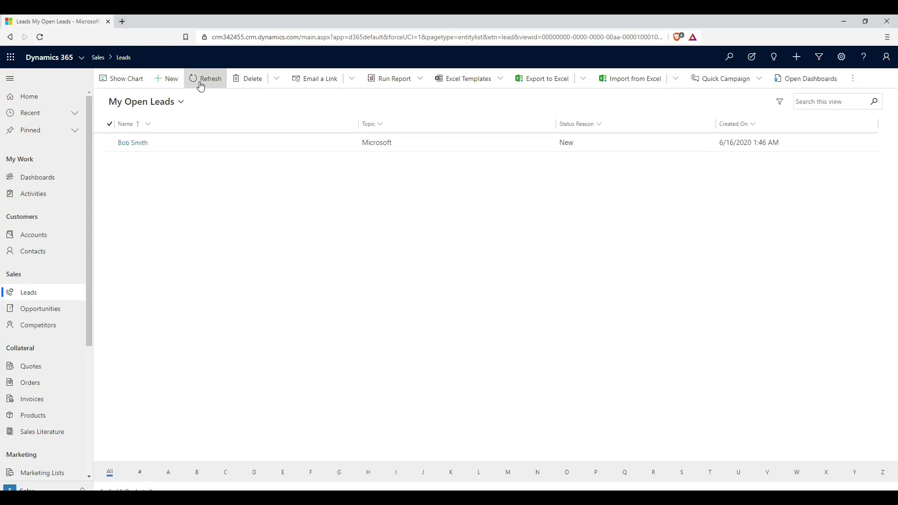
Step: Check the signed-in user, then go to powerbi.com in a new browser tab
click(888, 65)
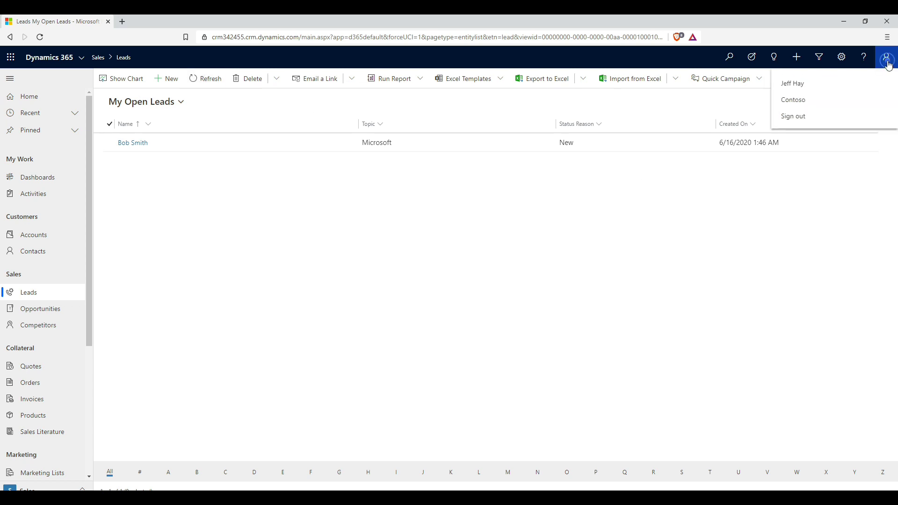
click(529, 236)
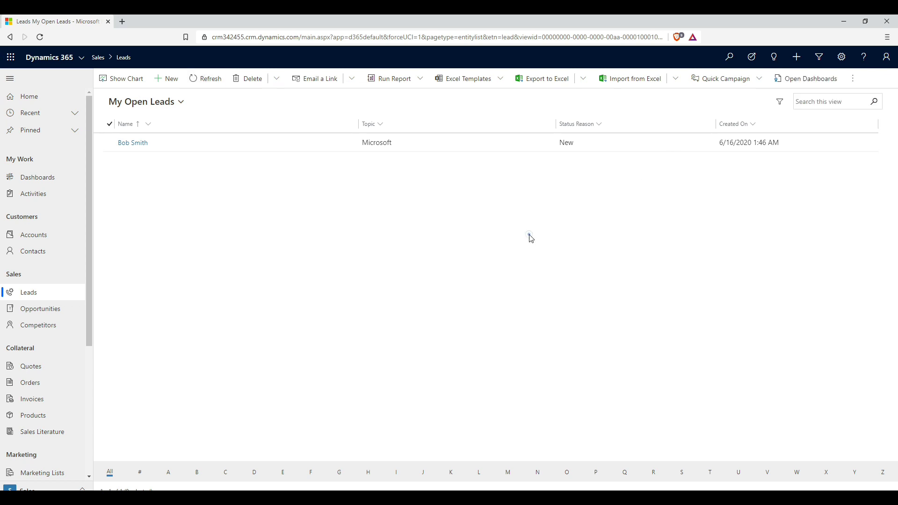
click(122, 22)
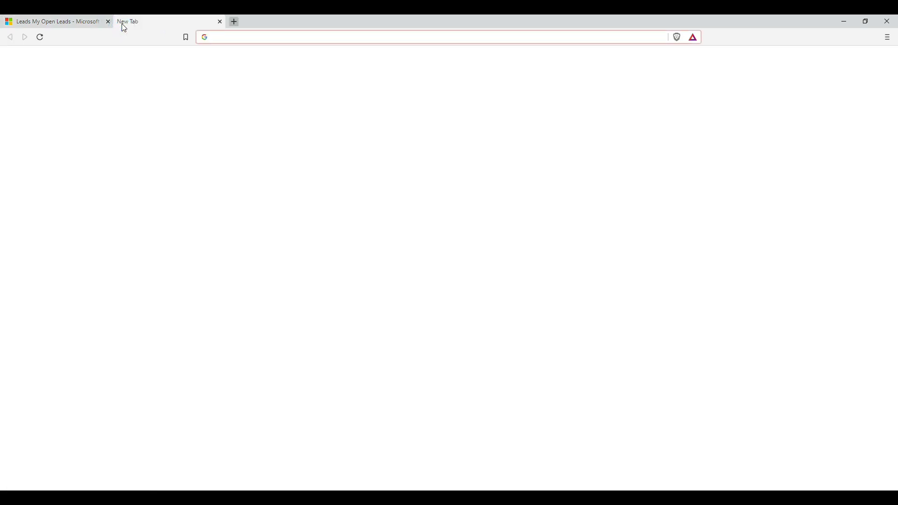
text(powerbi.com)
key(Return)
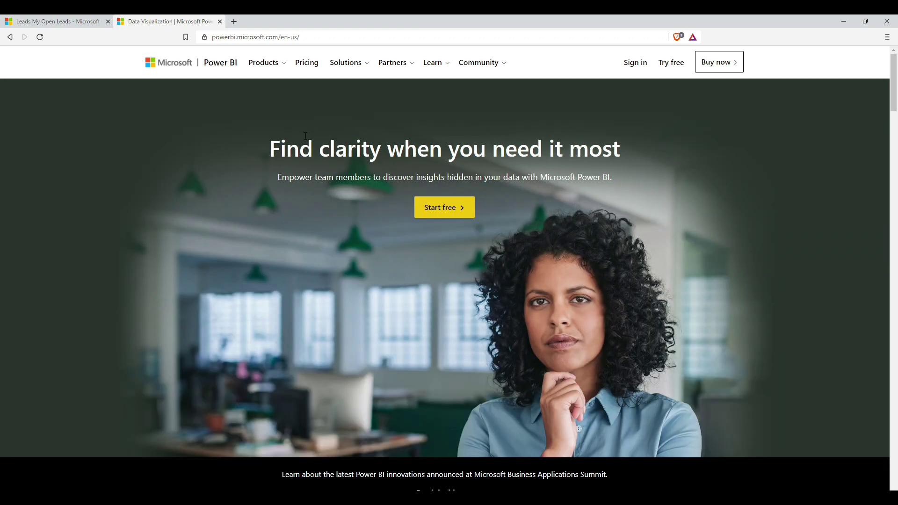
Step: Sign in and open the Leads report under Shared with me, showing one Microsoft lead
click(632, 62)
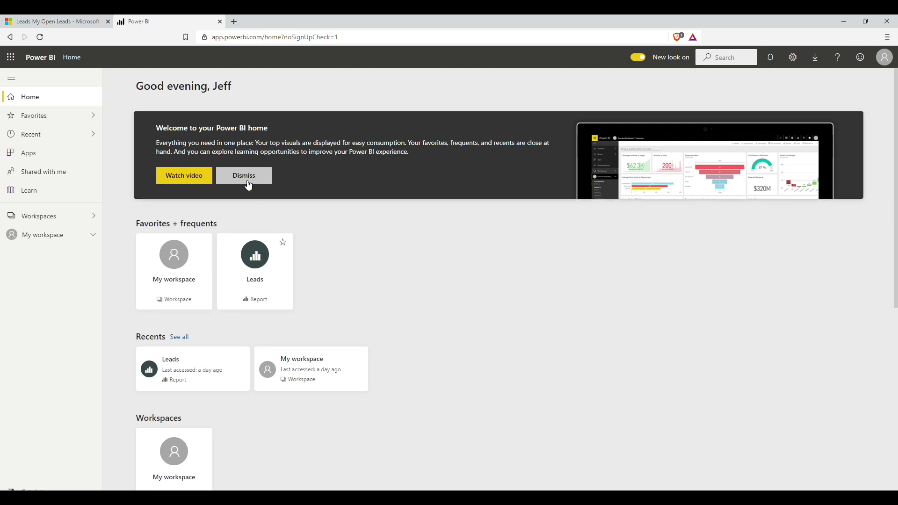
click(249, 178)
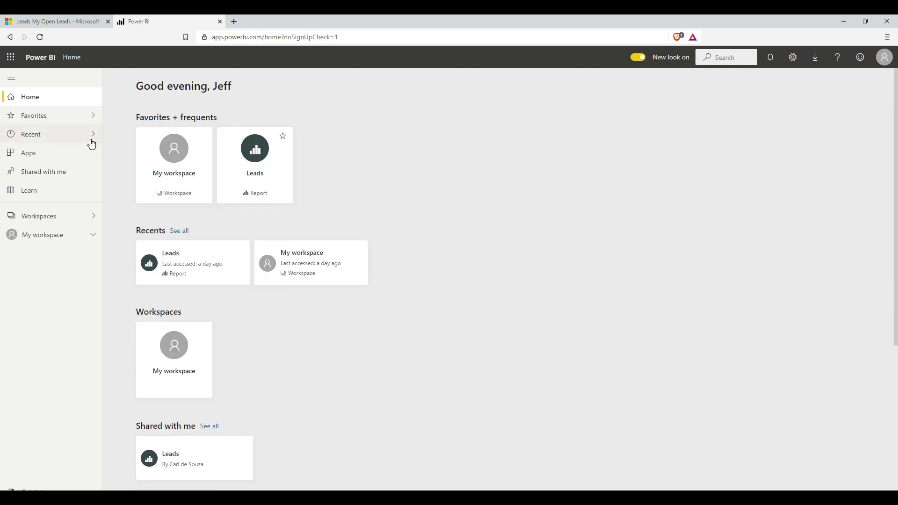
click(55, 177)
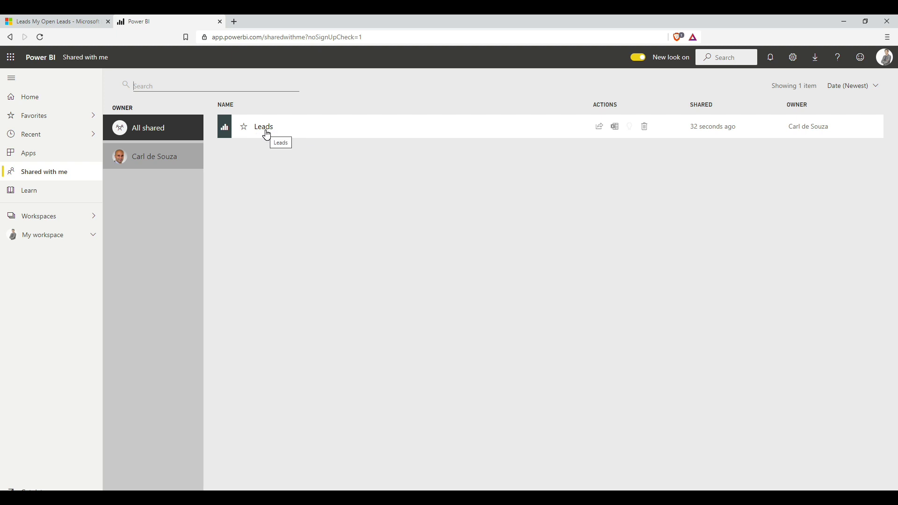
click(265, 127)
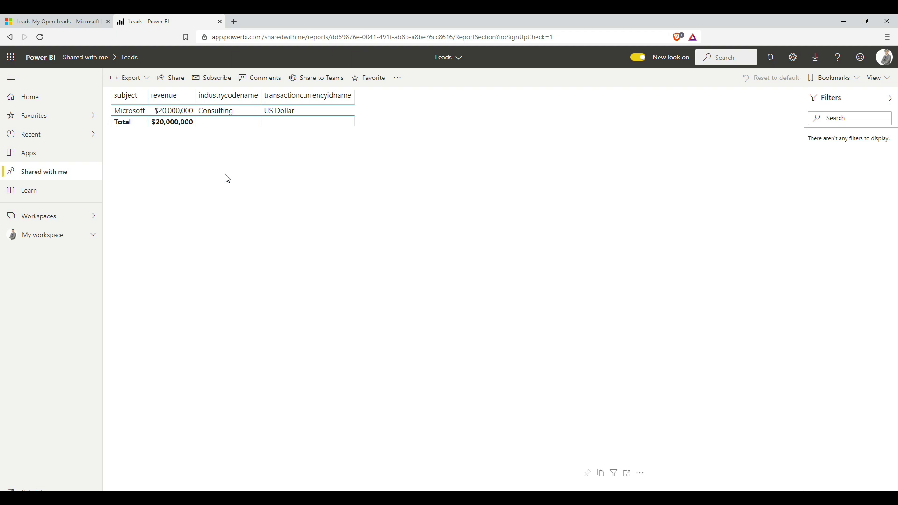
Step: Start a new lead with topic 'My Big Lead' and the contact's first and last name
click(67, 27)
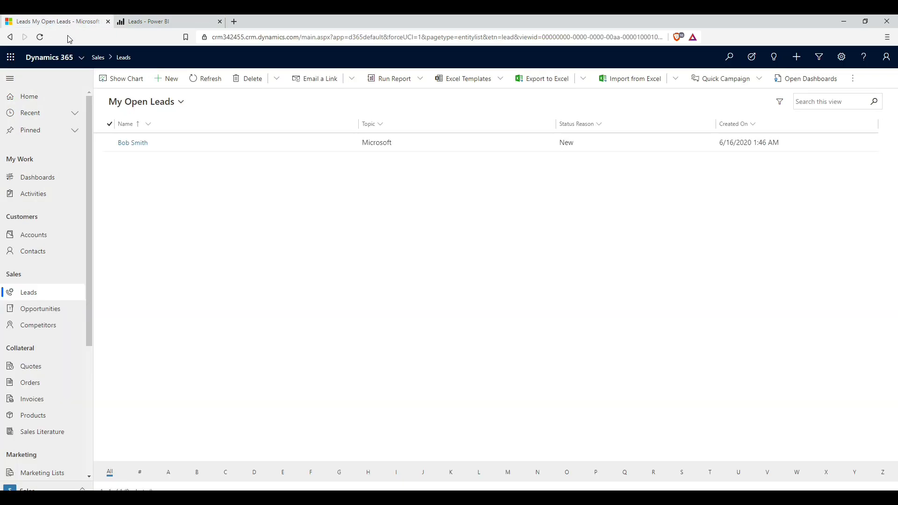
click(169, 79)
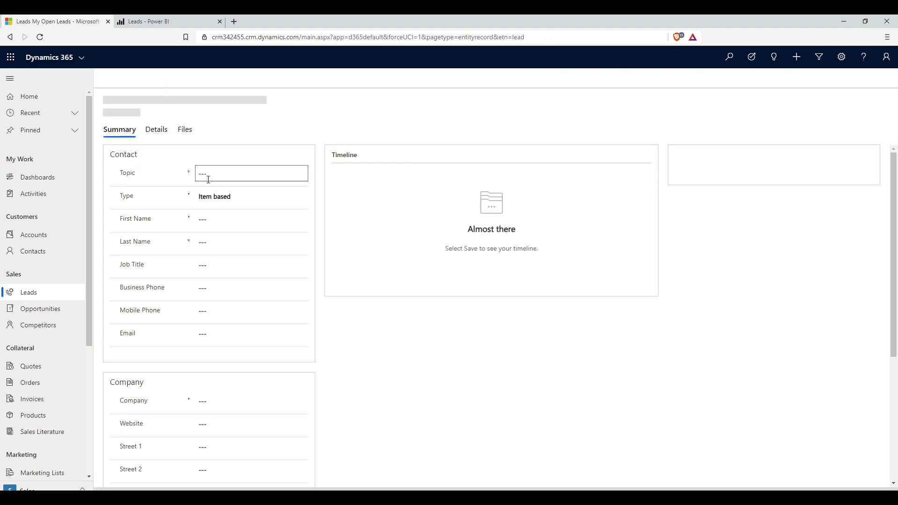
click(208, 176)
text(My big L)
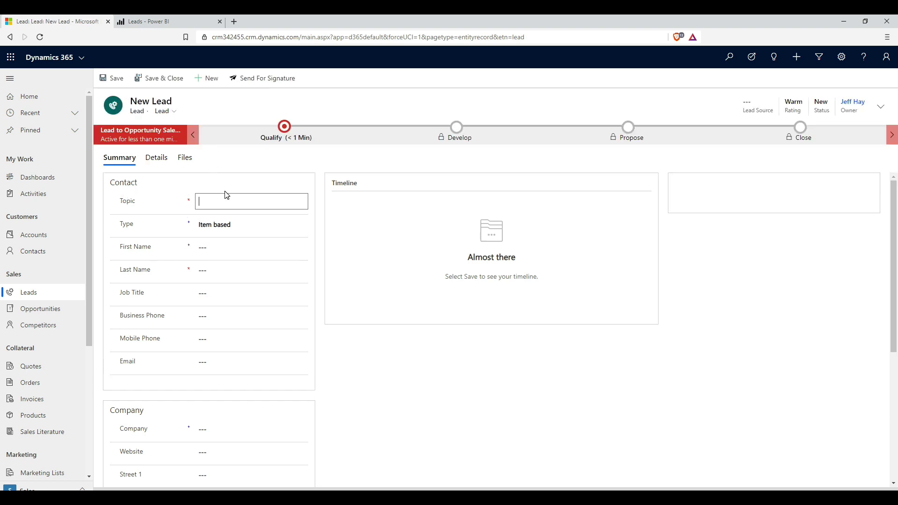
text(My Big Lead)
click(222, 249)
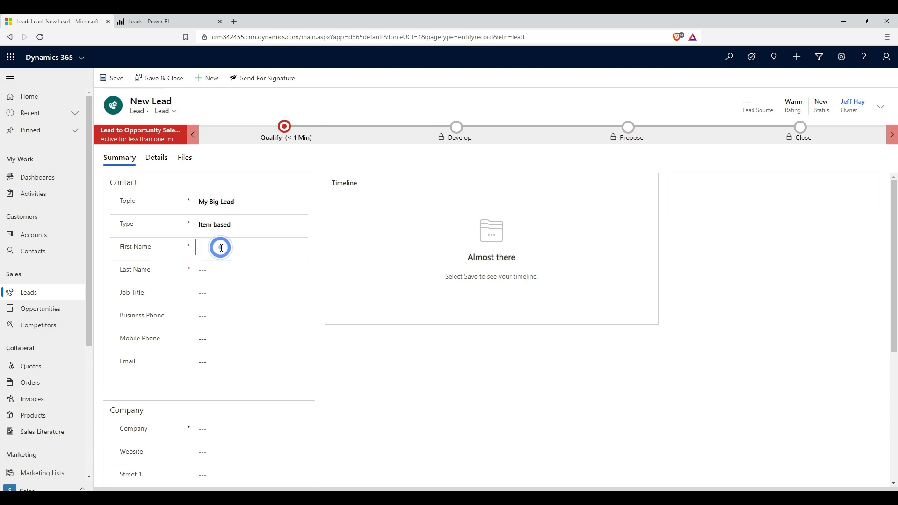
text(Bob)
key(Tab)
text(Smith)
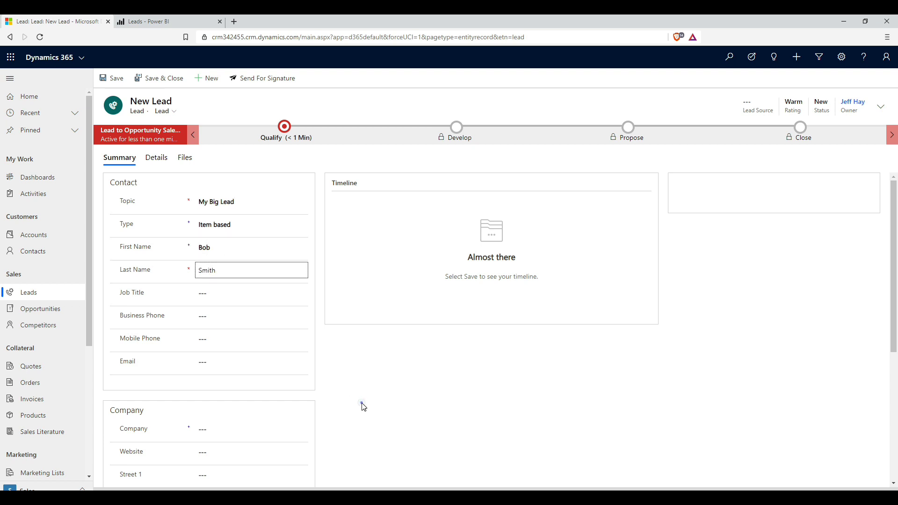
Step: Set the lead's industry to Accounting and annual revenue to 777777777, then save it
click(157, 159)
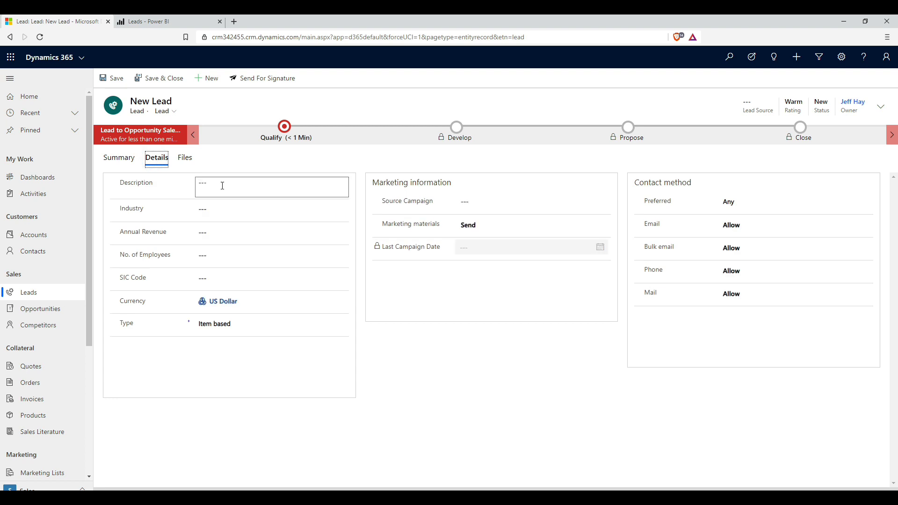
click(217, 206)
click(217, 241)
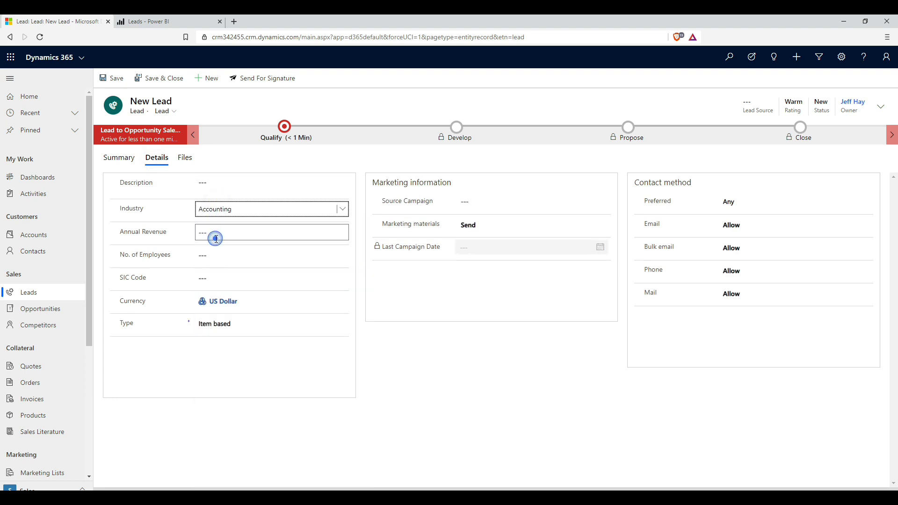
click(216, 238)
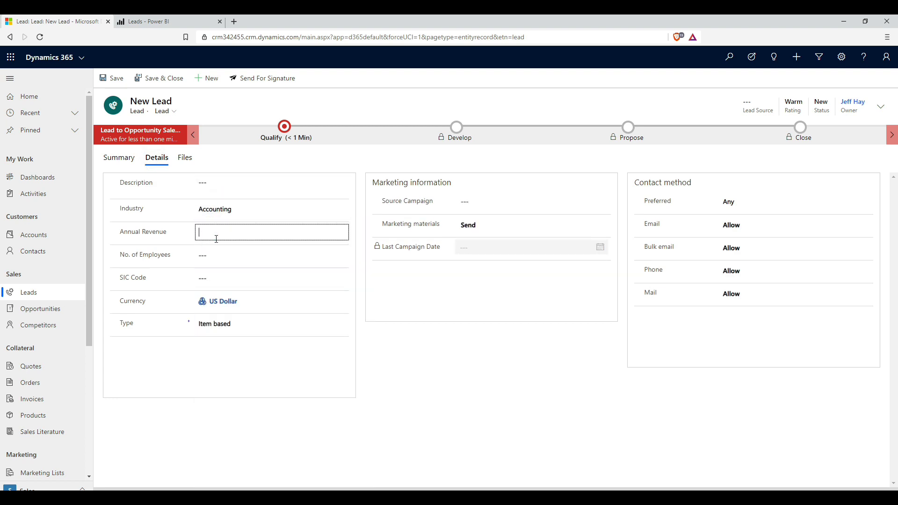
text(777777777)
key(Tab)
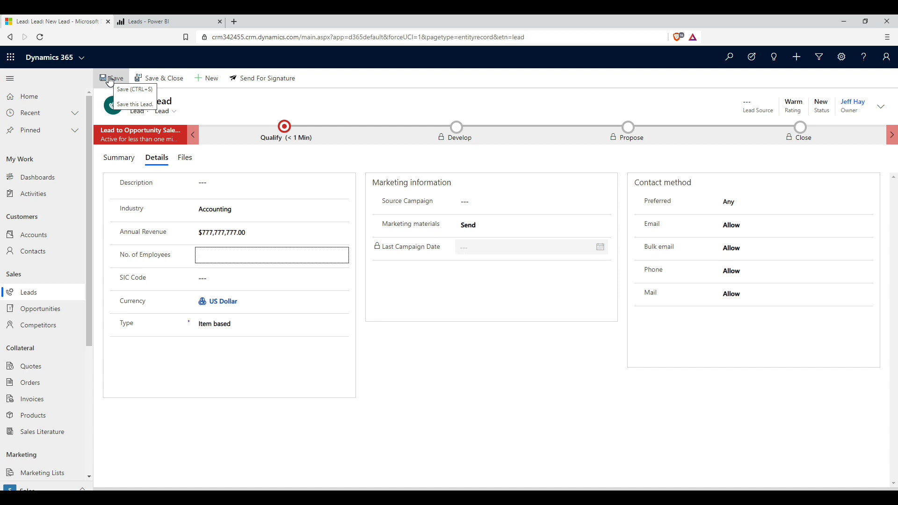
click(110, 79)
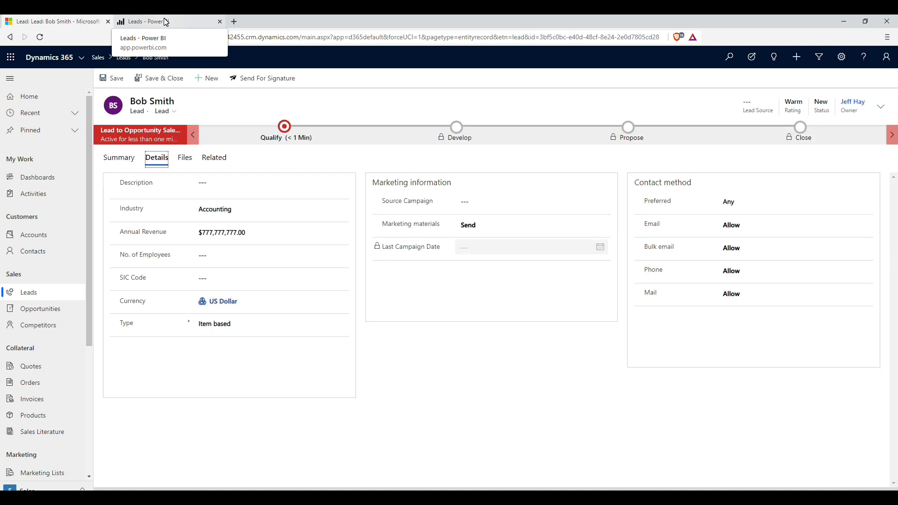
click(166, 22)
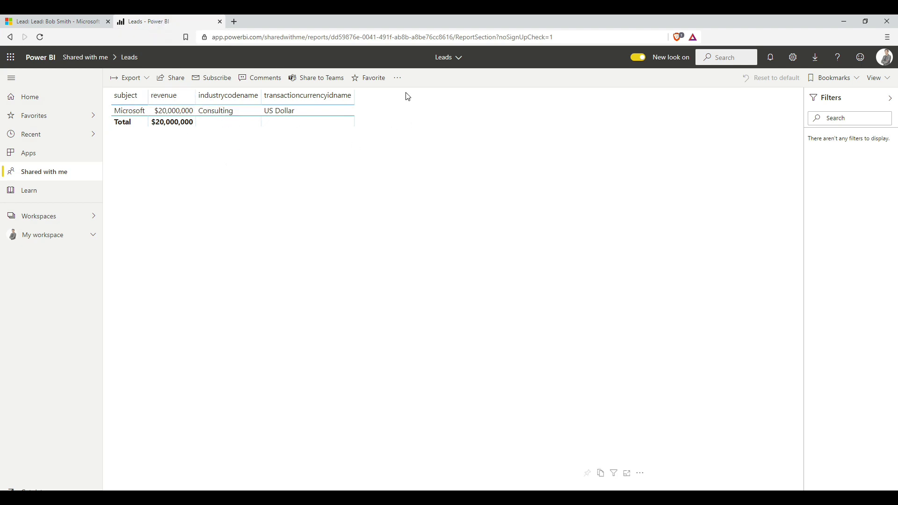
Step: Refresh the Leads report from its options menu to pick up the new lead
click(399, 81)
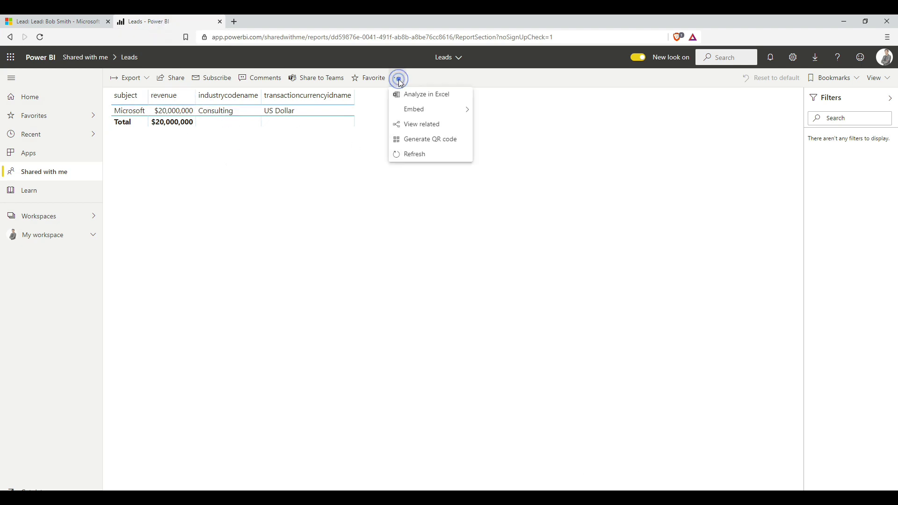
click(410, 156)
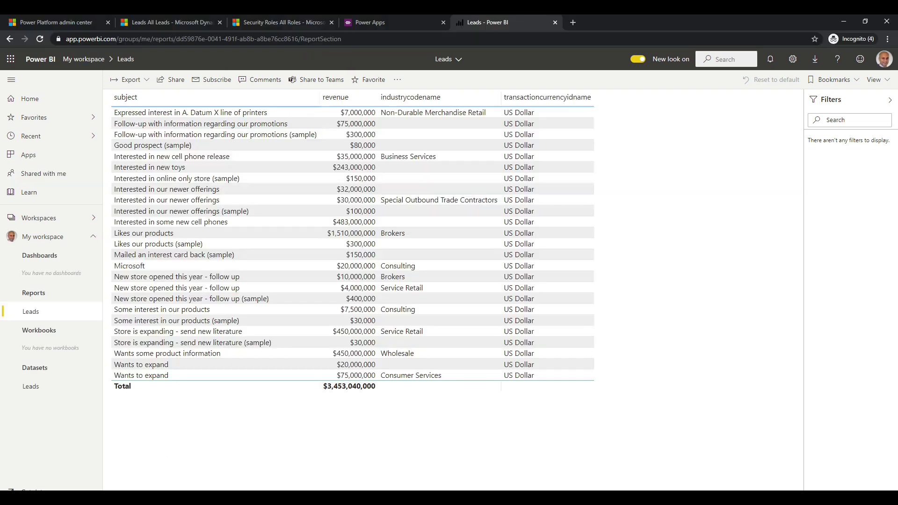
Step: Turn on Power BI visualization embedding in Contoso's feature settings and save
click(72, 20)
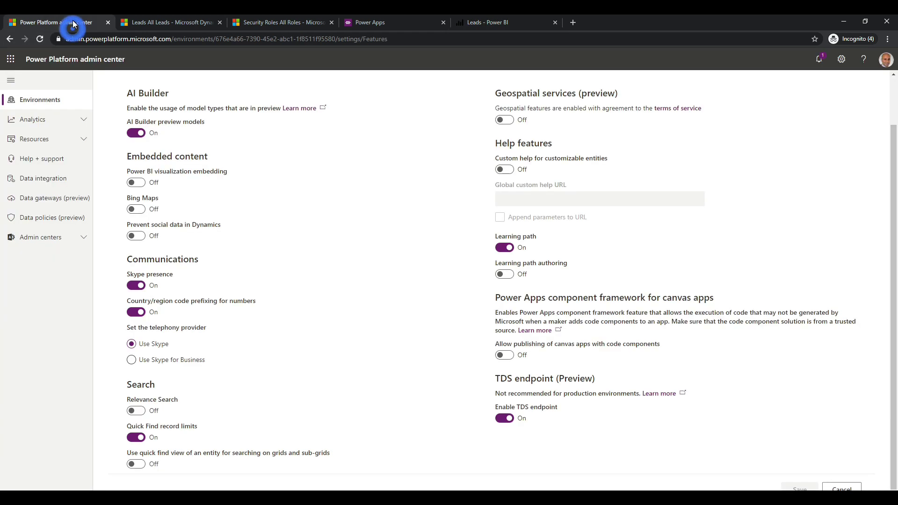
scroll(2, 188, up, 2)
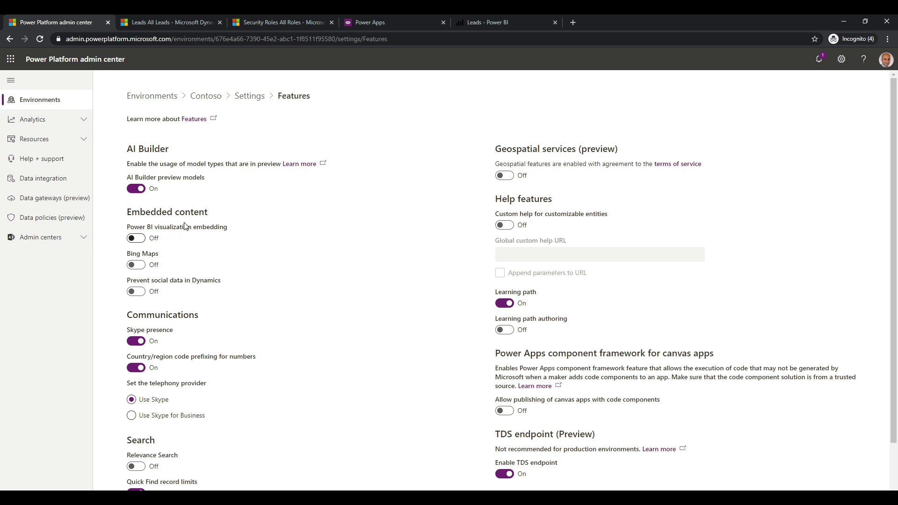
click(141, 239)
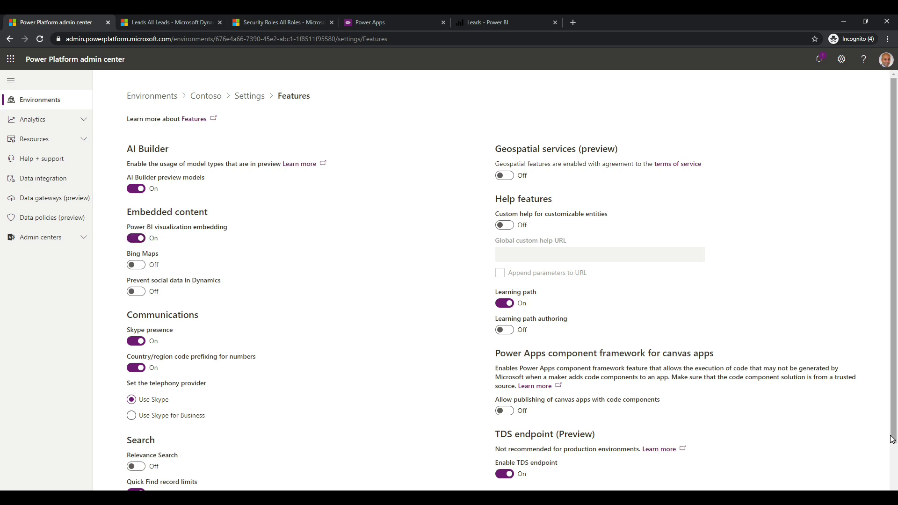
scroll(837, 421, down, 2)
click(811, 486)
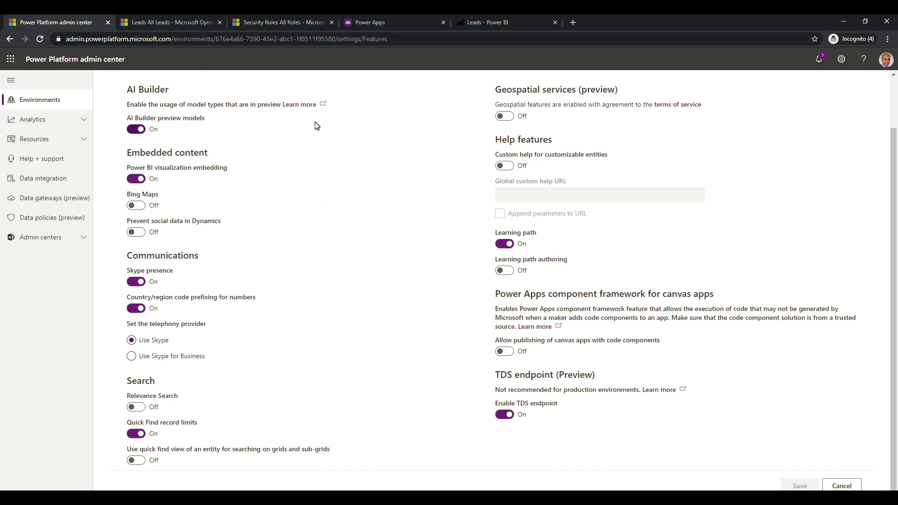
key(ctrl+5)
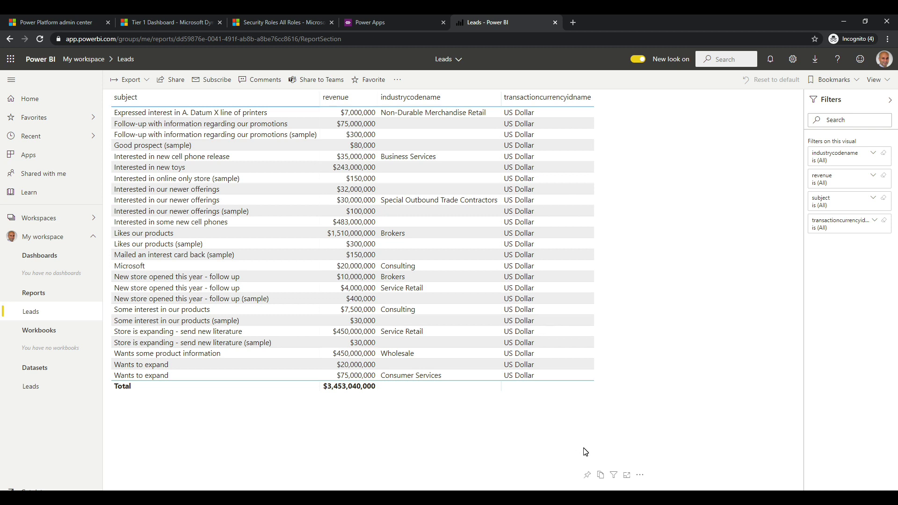
Step: Pin the leads table to a new dashboard named D365 and open that dashboard
click(588, 475)
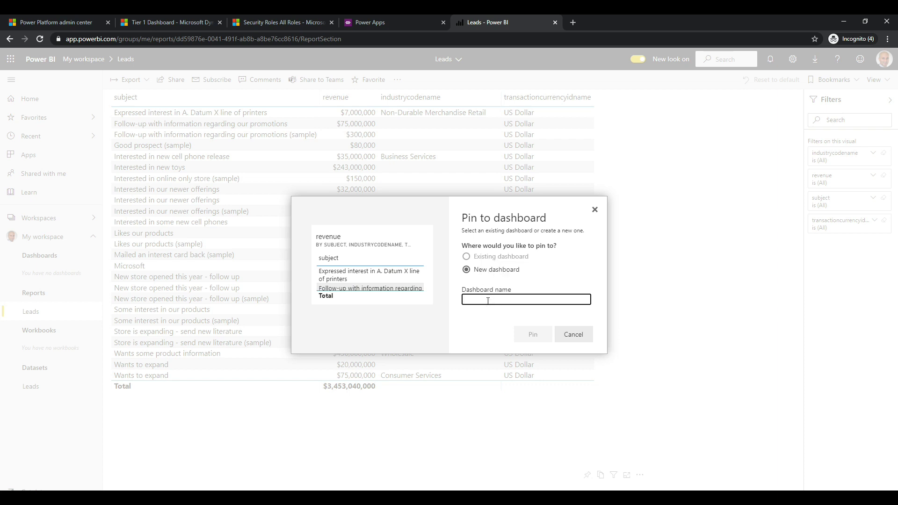
text(D365)
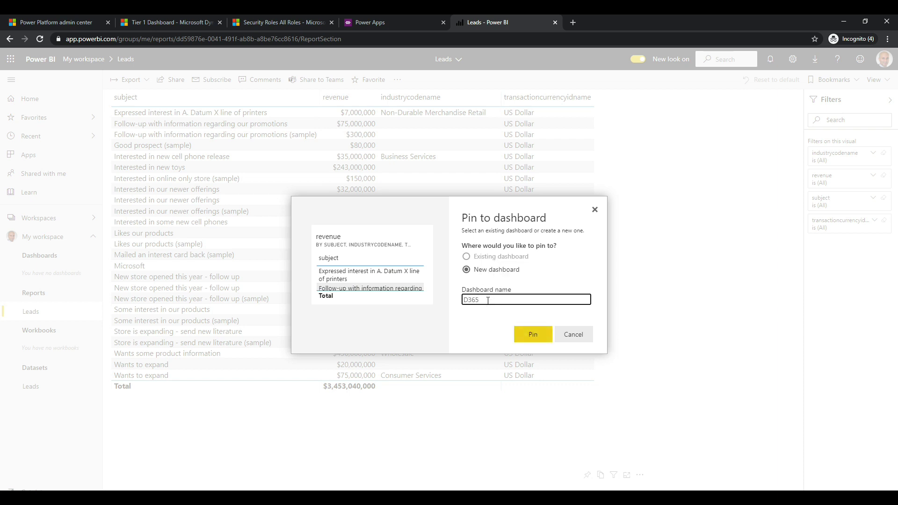
click(535, 331)
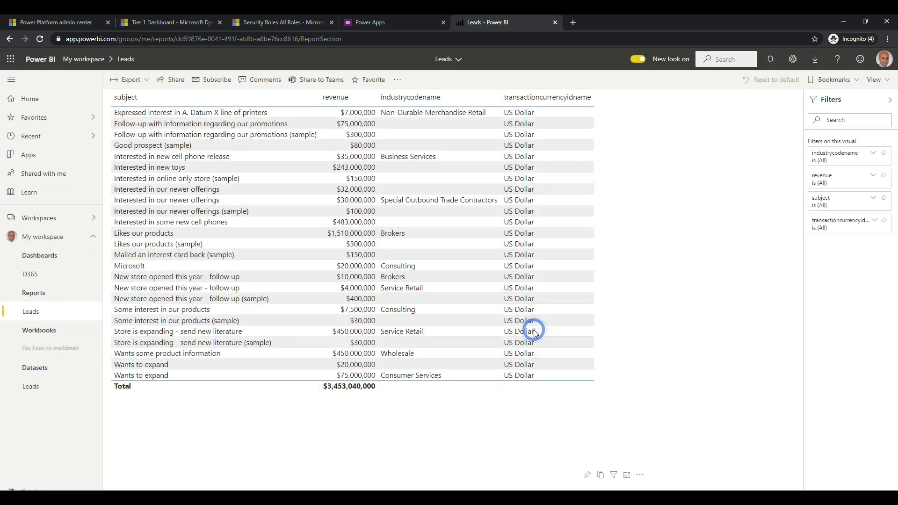
click(53, 277)
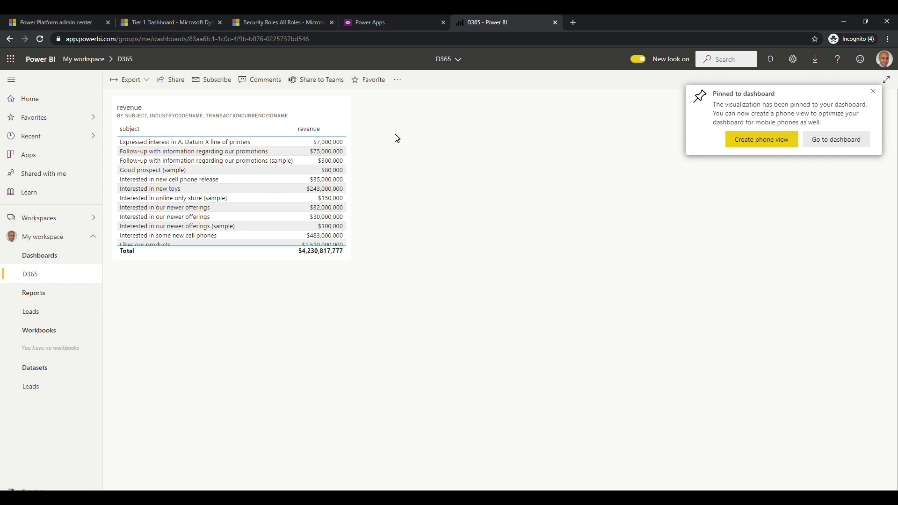
Step: Share the D365 dashboard with the sales colleague picked from the Grant access suggestions
click(173, 82)
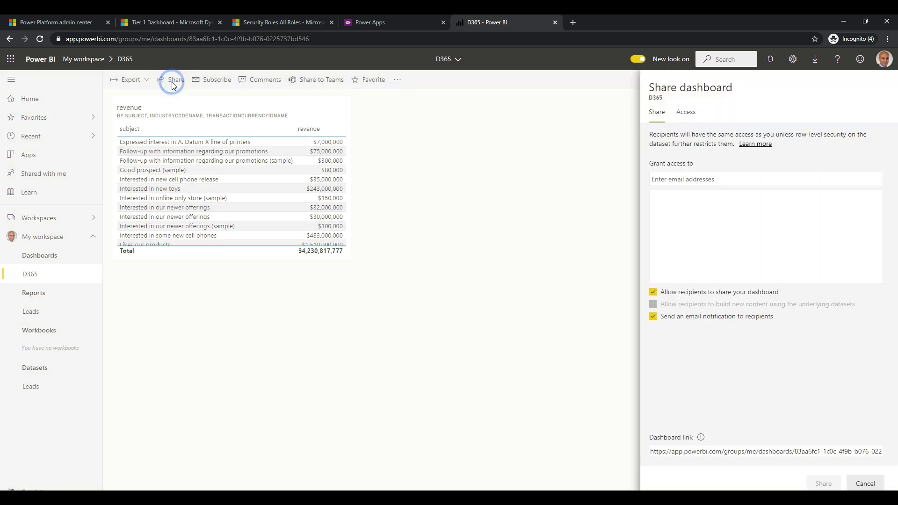
click(668, 176)
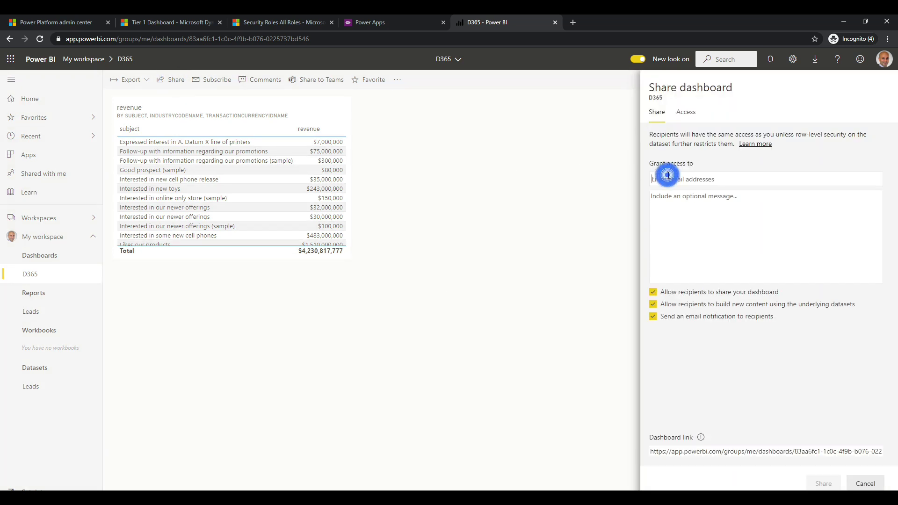
text(jeff)
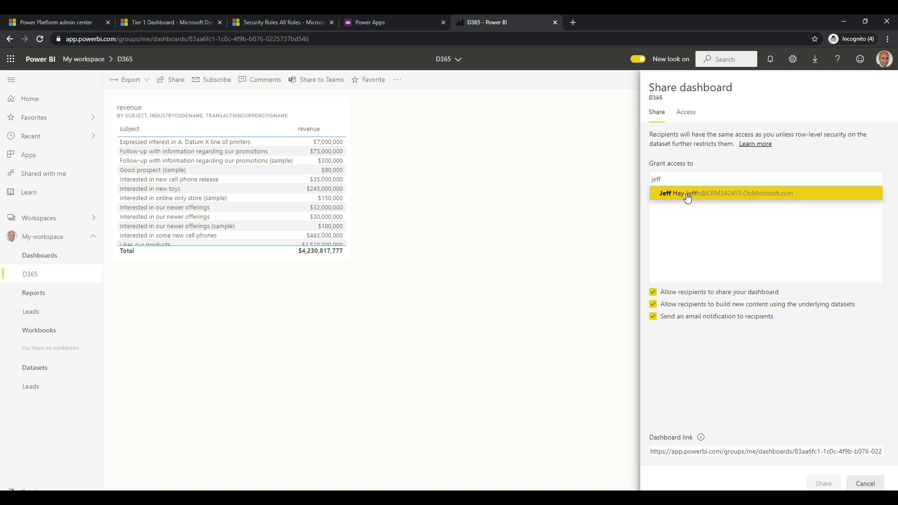
click(688, 193)
click(822, 483)
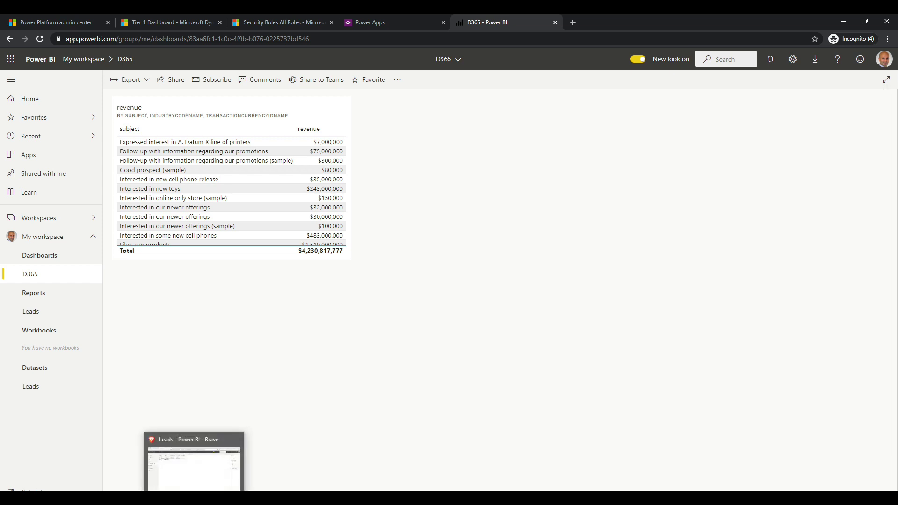
click(199, 451)
click(327, 290)
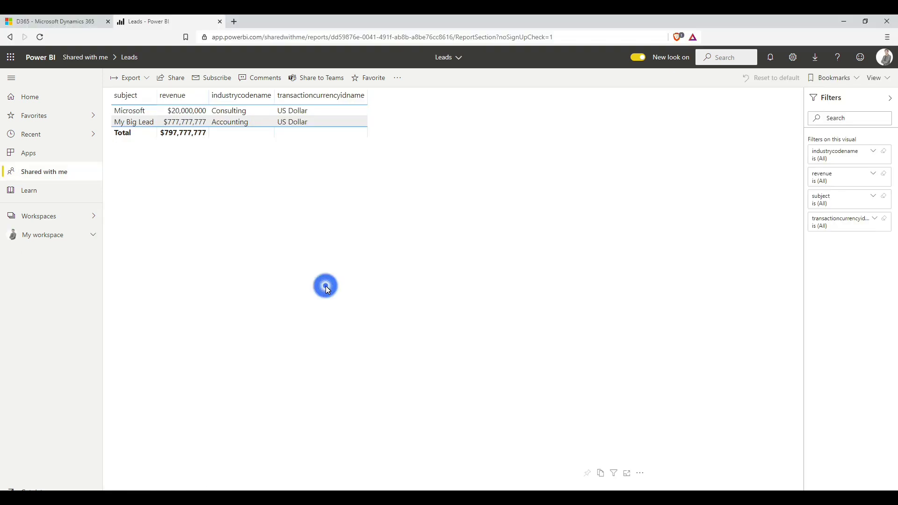
key(F5)
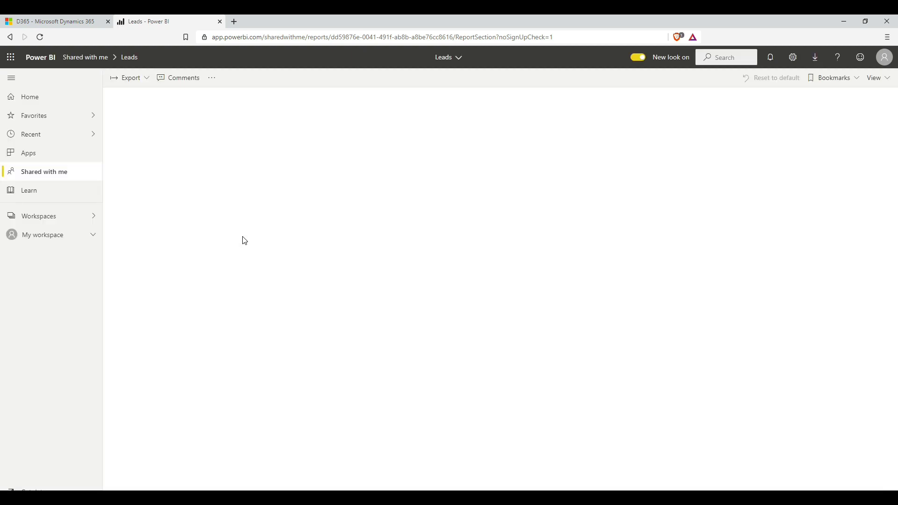
click(41, 173)
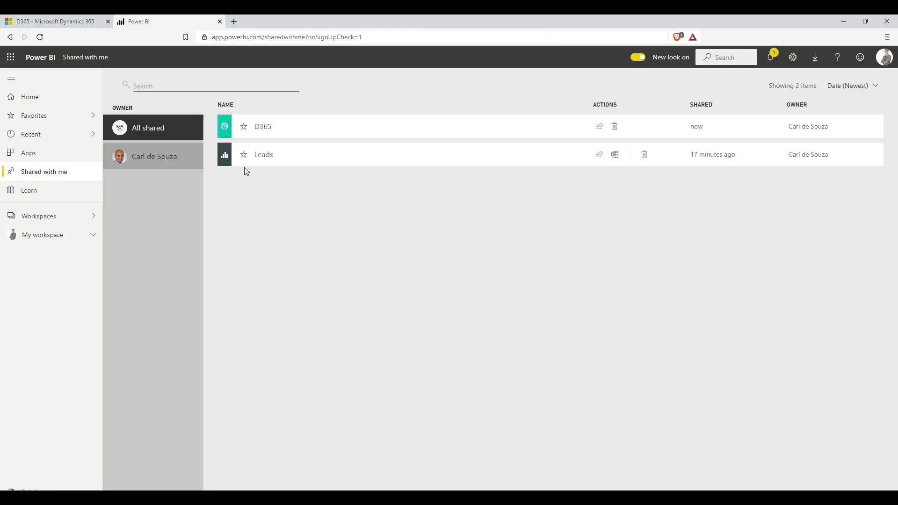
click(274, 129)
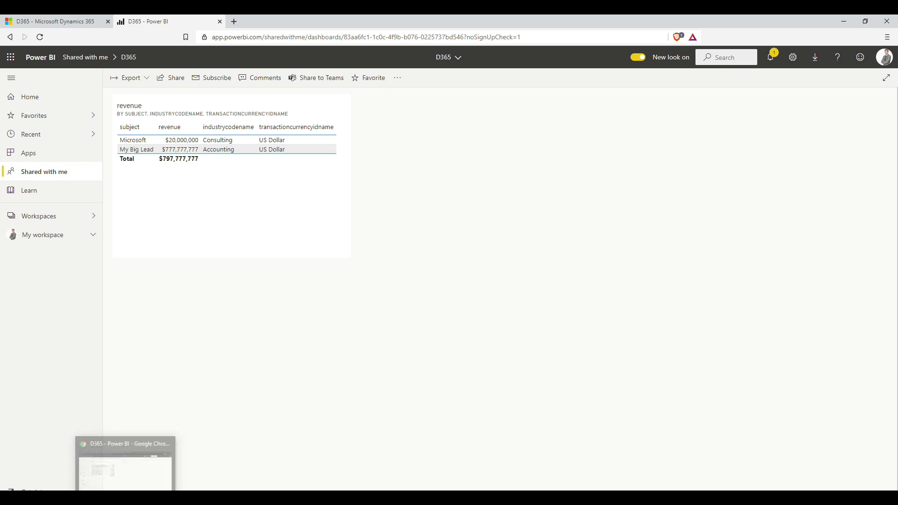
click(127, 462)
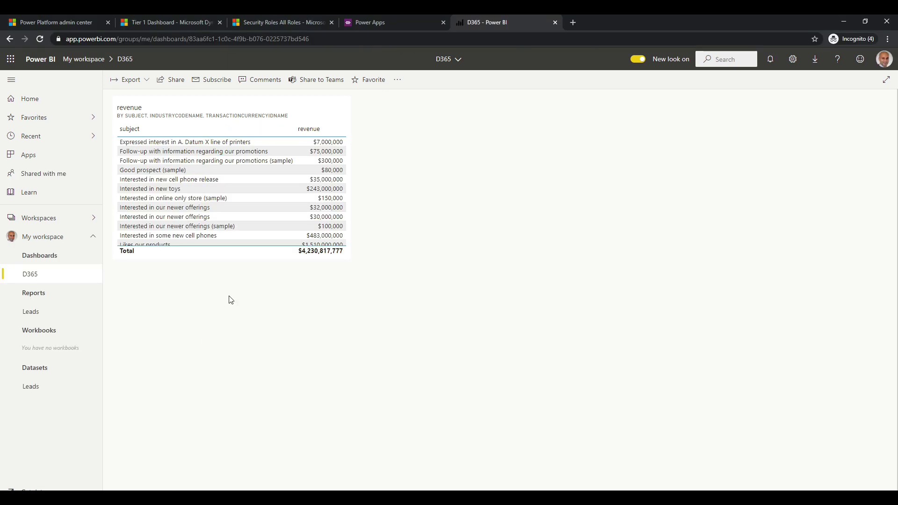
Step: From the Sales Activity Dashboard, add a Power BI dashboard embedding D365 from My workspace and save
click(158, 23)
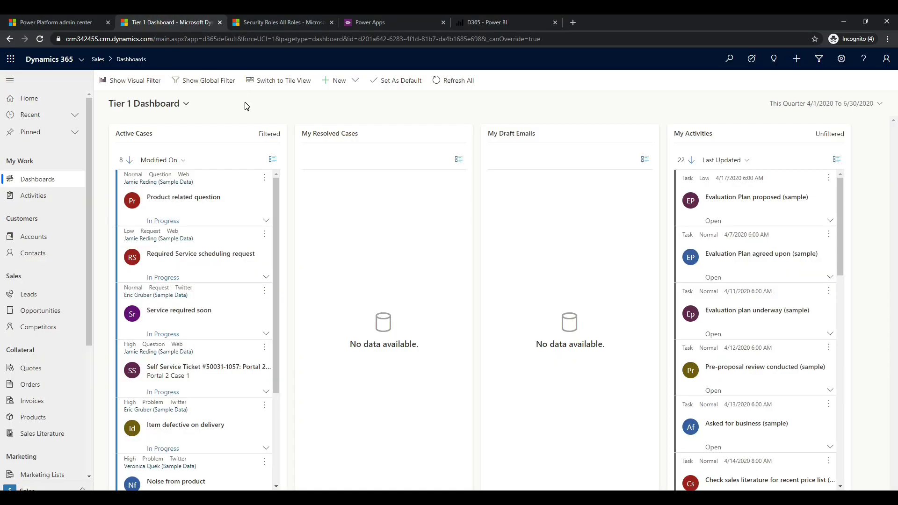
click(48, 101)
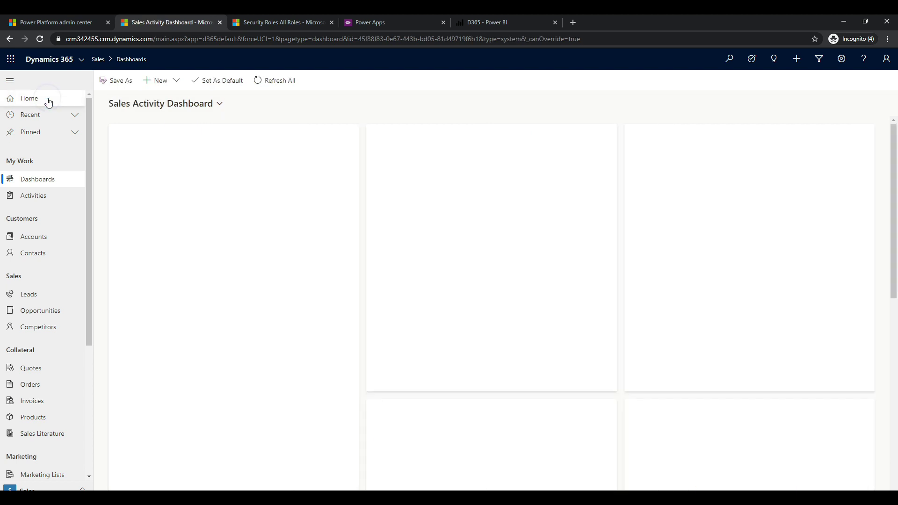
click(170, 84)
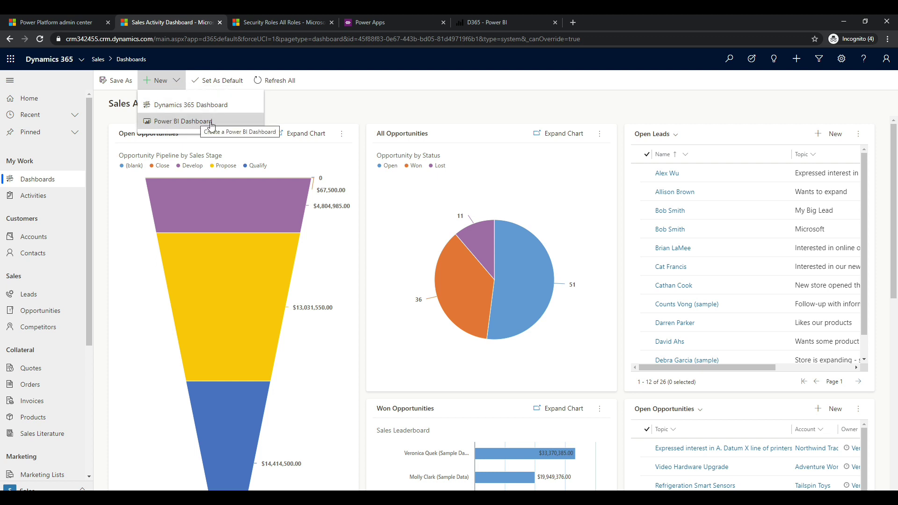
click(229, 122)
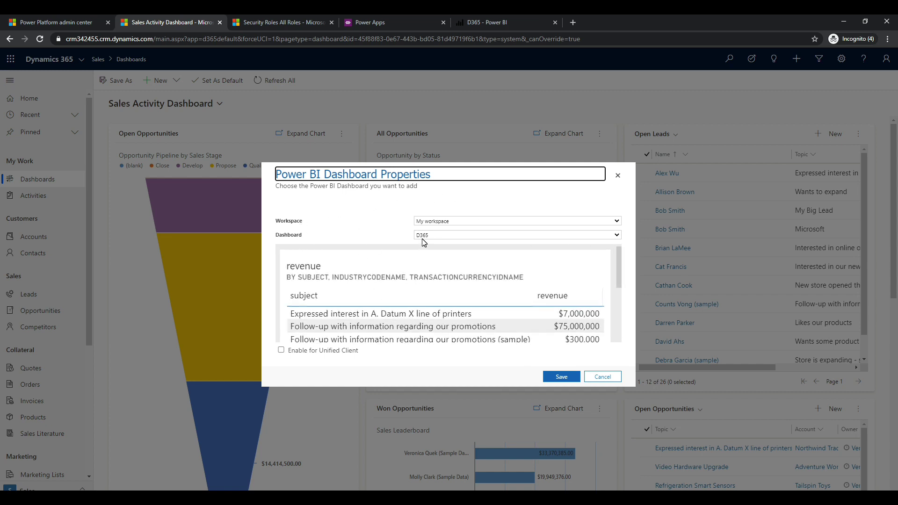
click(607, 238)
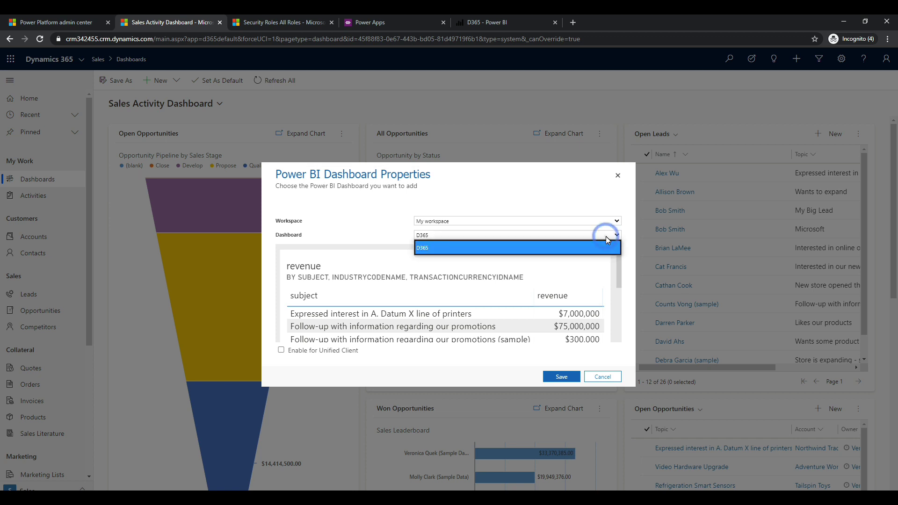
click(605, 236)
click(570, 197)
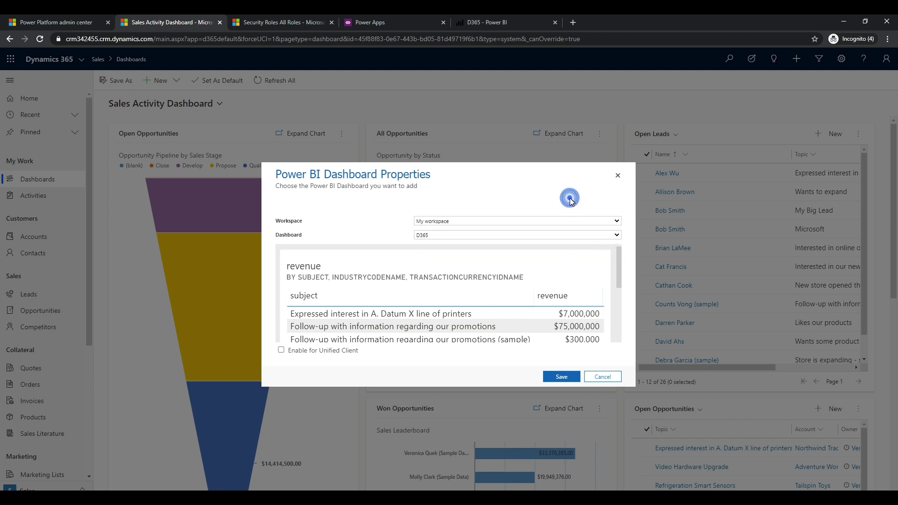
click(564, 377)
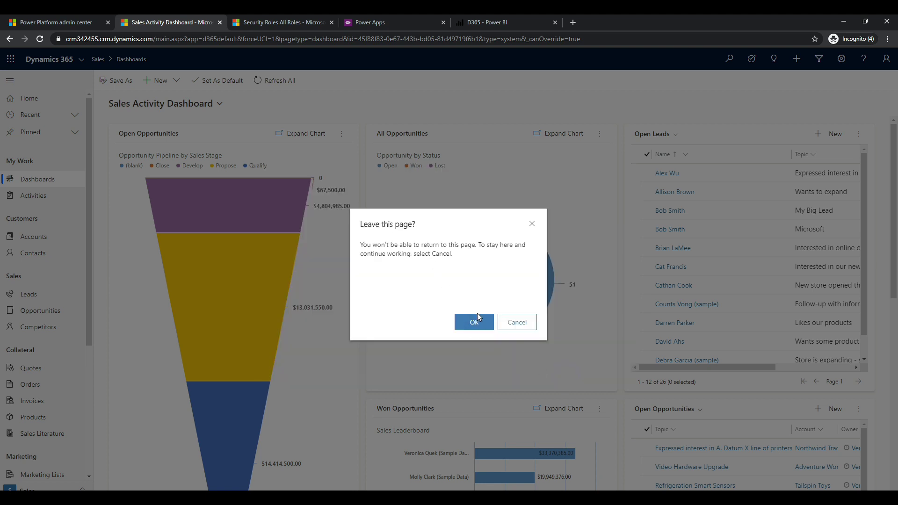
click(477, 319)
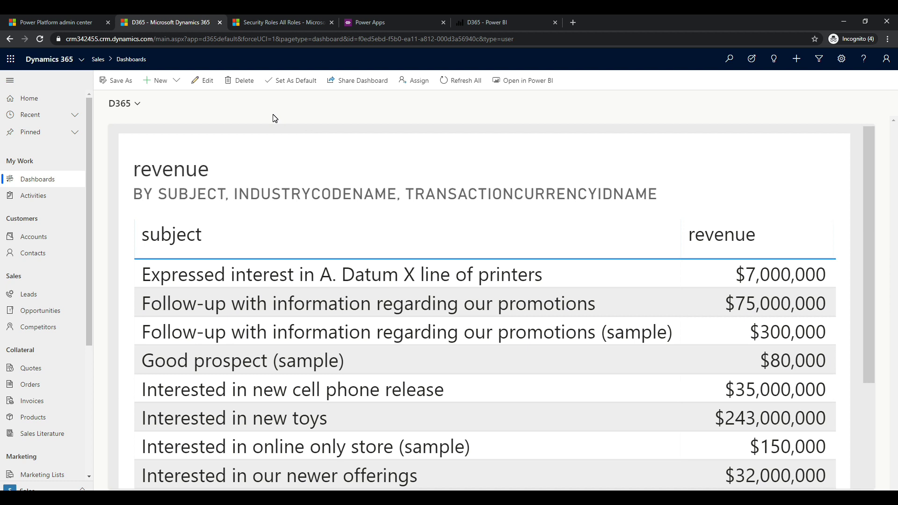
Step: Share the embedded D365 dashboard with the colleague found by user search, granting Read access
click(367, 87)
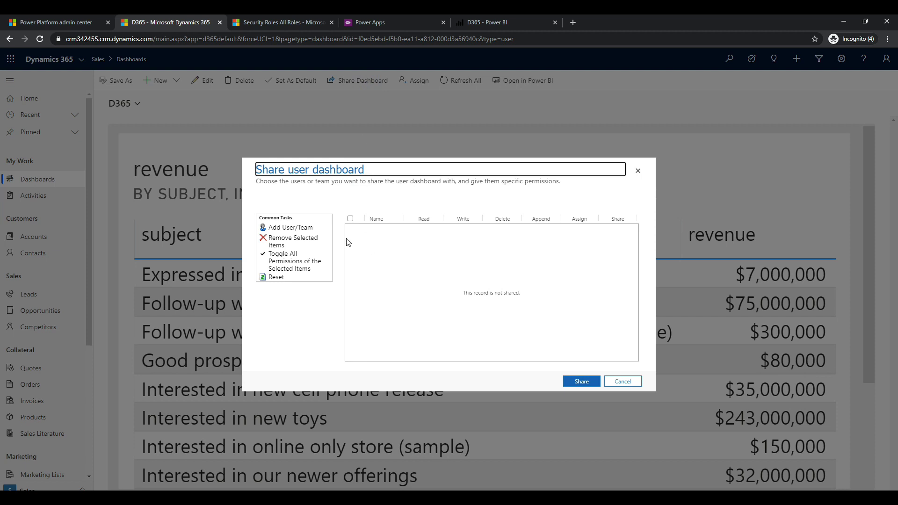
click(289, 228)
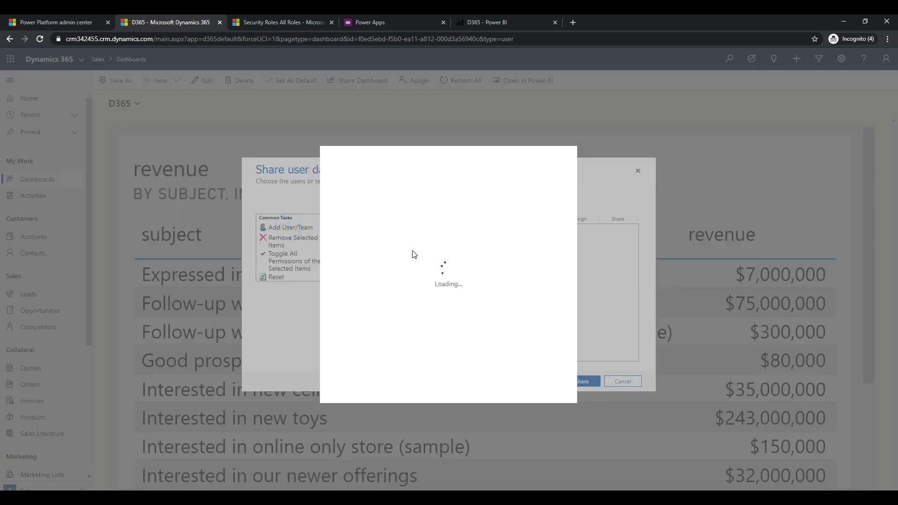
click(400, 216)
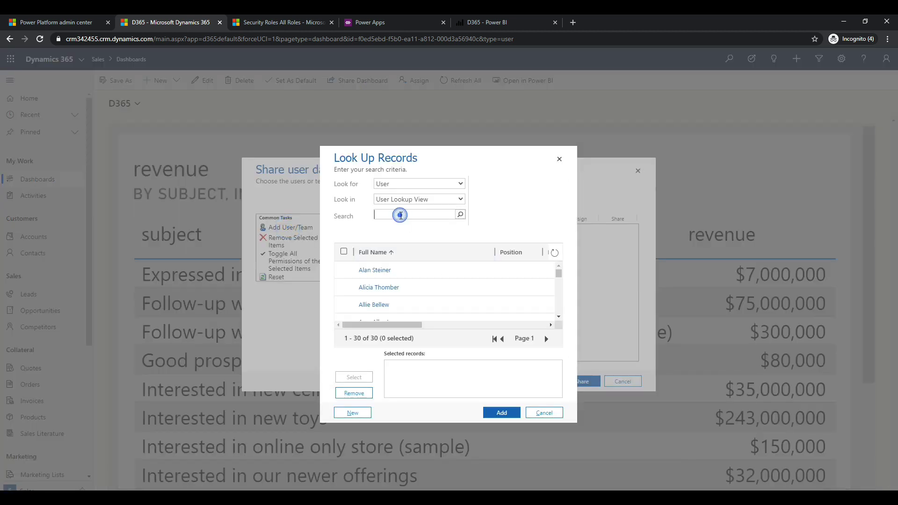
text(jeff)
click(460, 215)
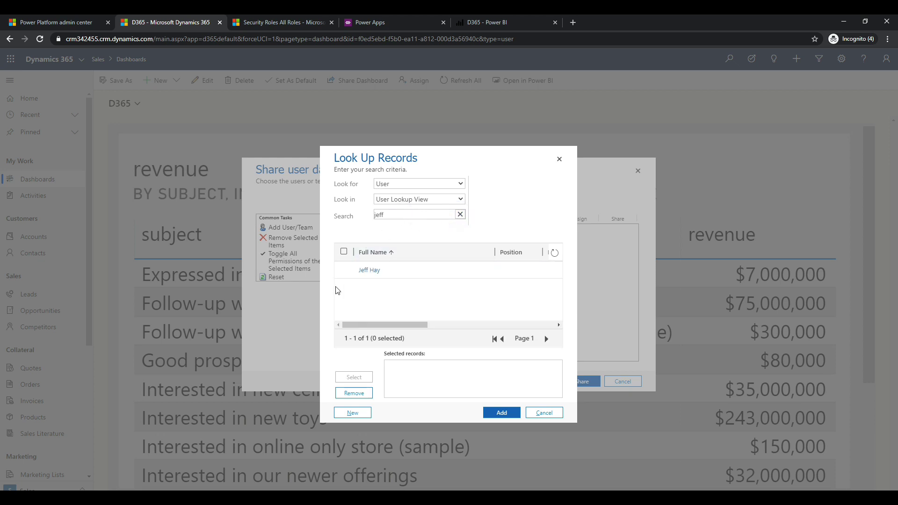
click(344, 270)
click(353, 376)
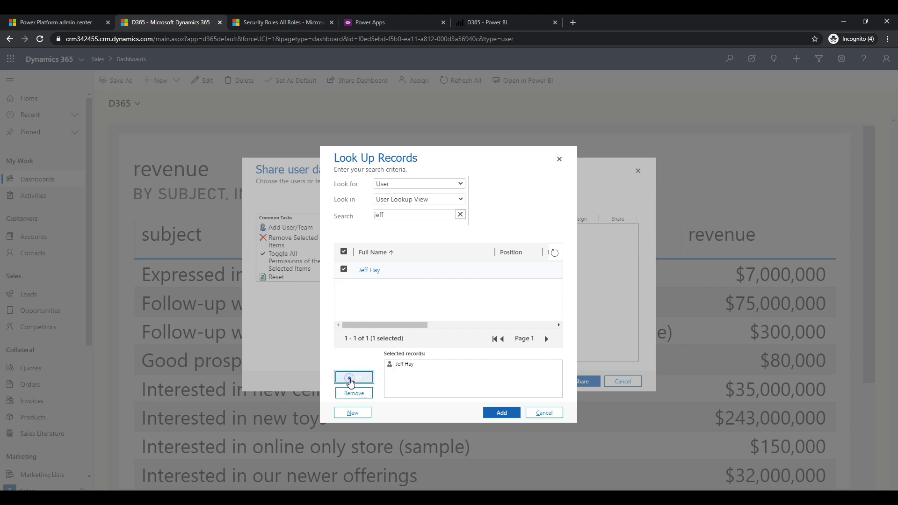
click(514, 415)
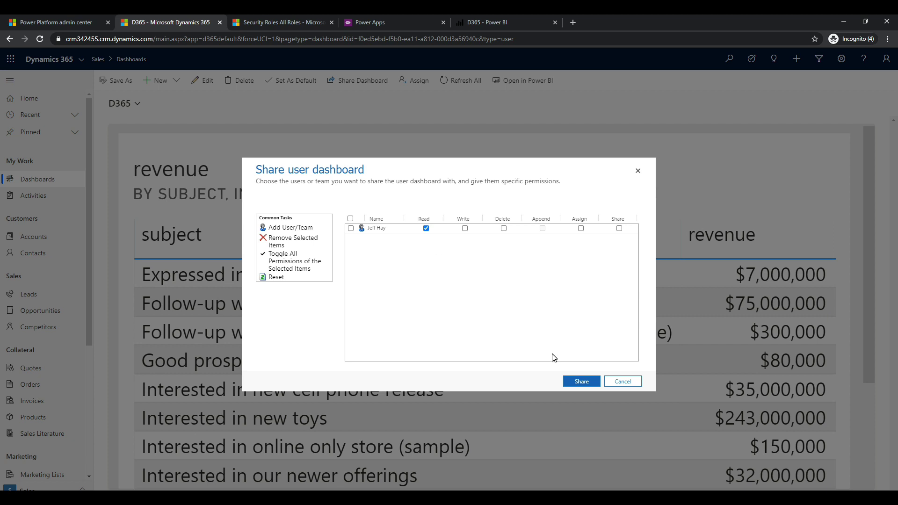
click(588, 382)
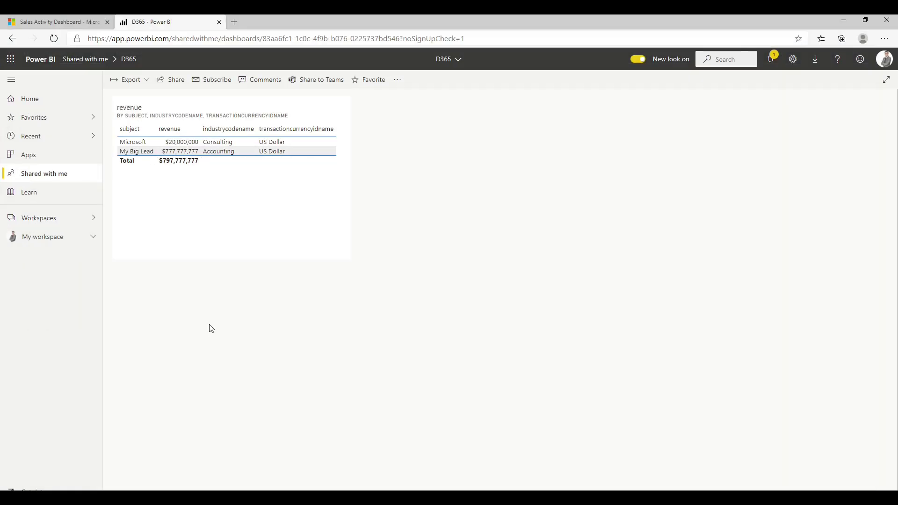
Step: Open the D365 dashboard under My Dashboards from the Dashboard Selector in Dynamics 365
click(58, 21)
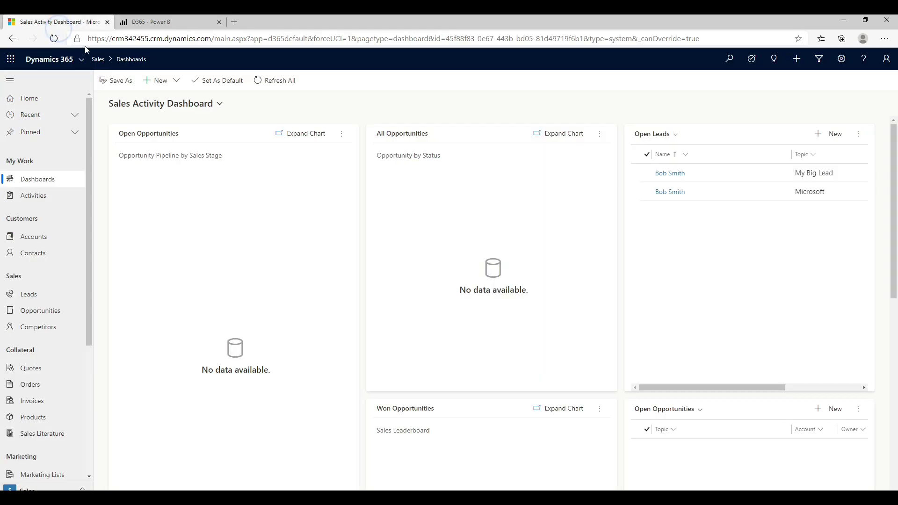
click(220, 105)
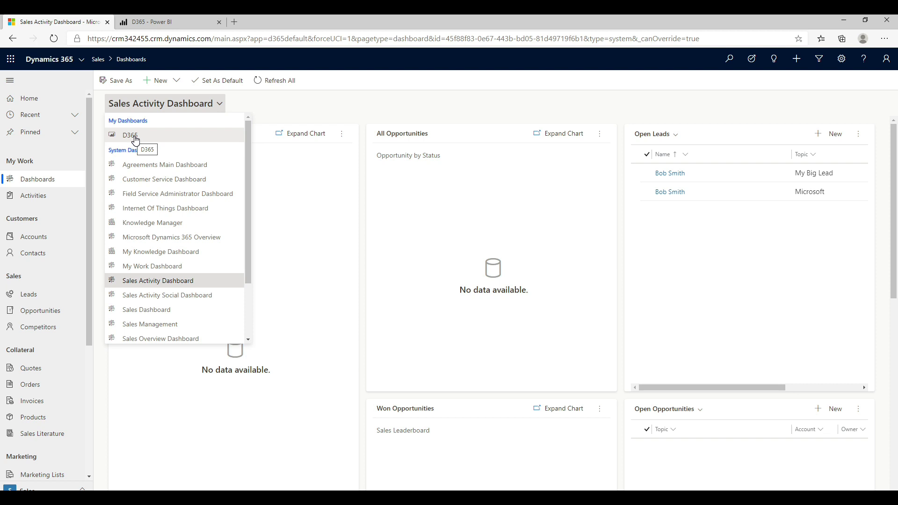
click(135, 139)
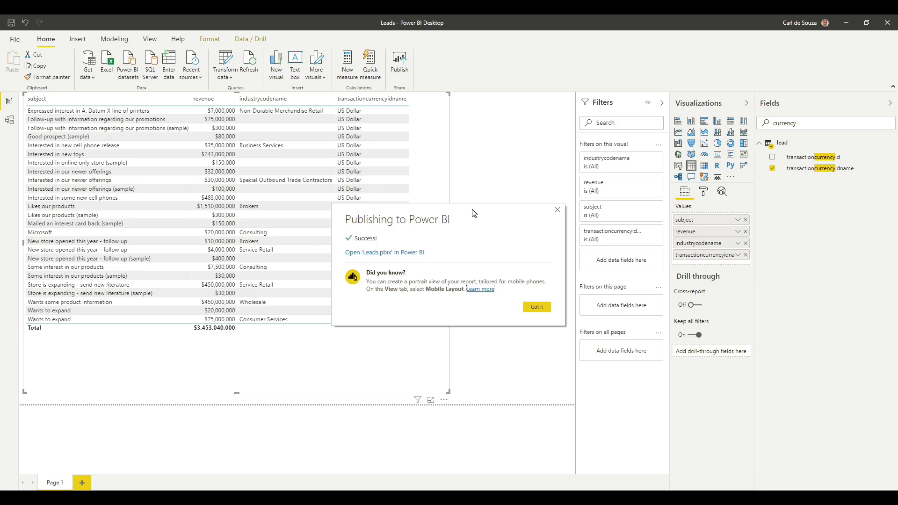
Step: Dismiss the publishing success message and choose SQL Server from the Get data sources
click(537, 308)
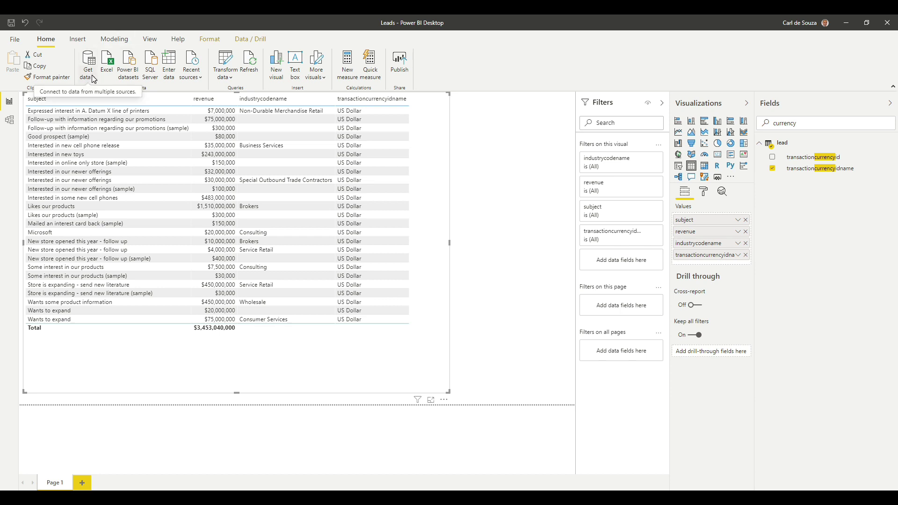
click(94, 77)
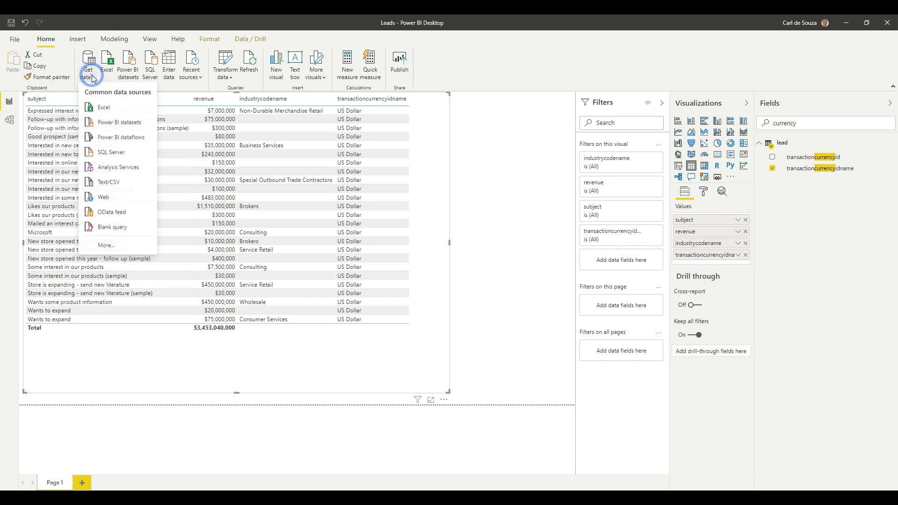
click(100, 153)
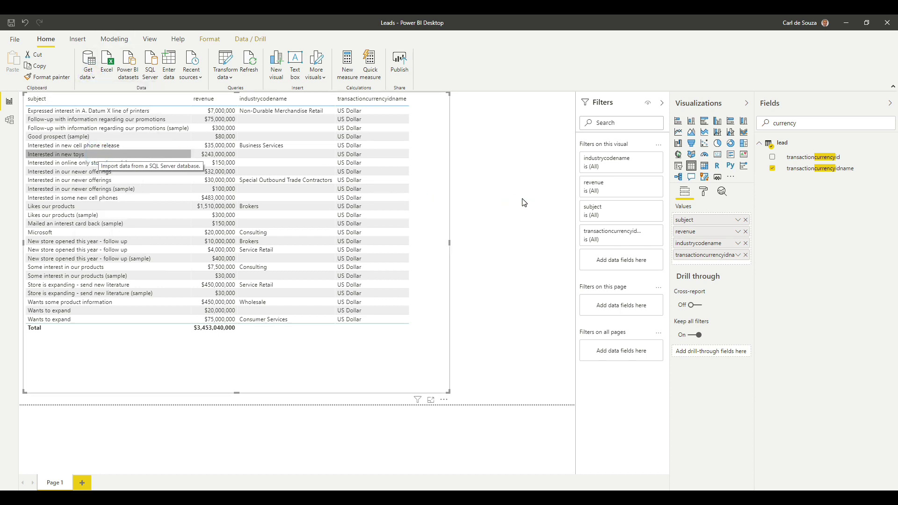